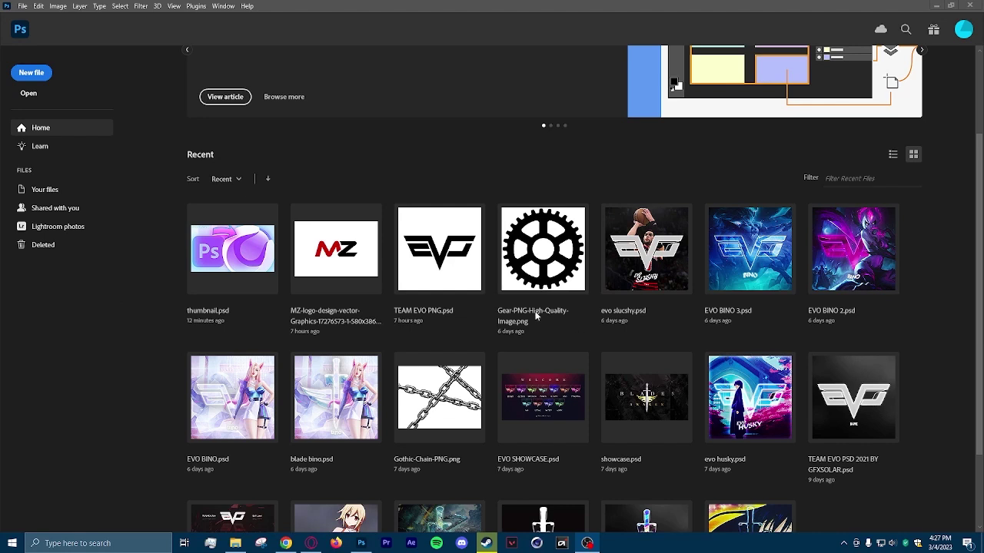
Step: Create a new document named 'yt tutorial': 1280×720 pixels, 300 ppi, transparent background
{"action": "left_click", "coordinate": [26, 6]}
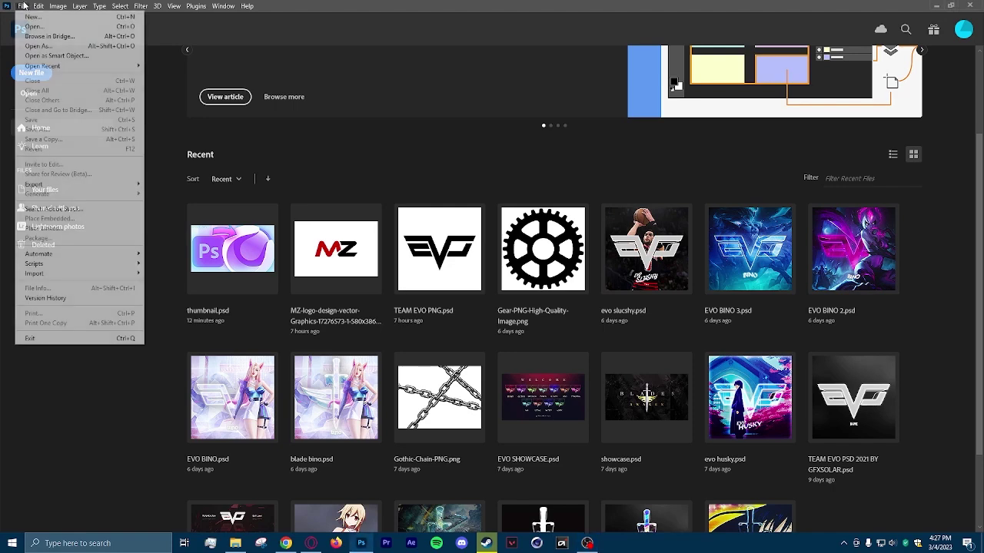
{"action": "left_click", "coordinate": [32, 18]}
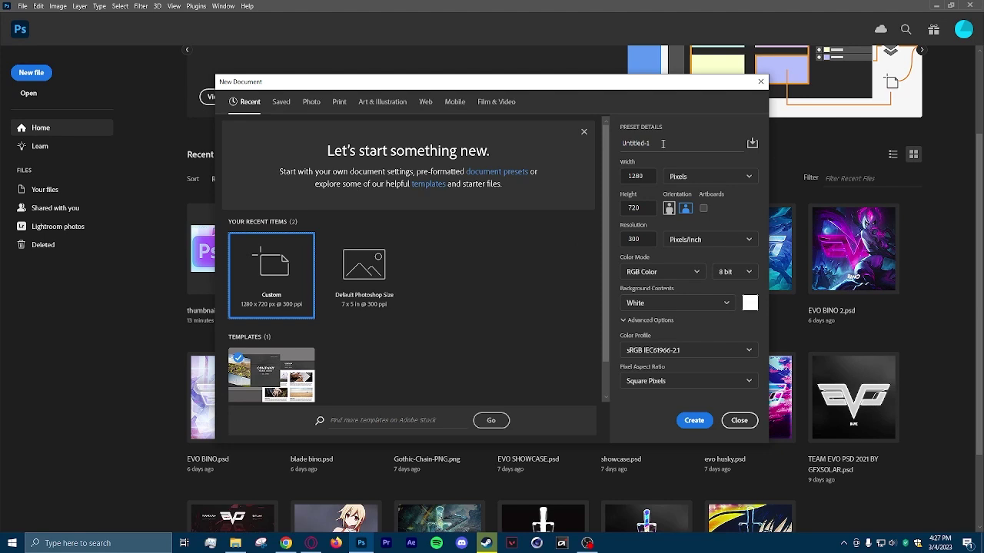
{"action": "left_click_drag", "start_coordinate": [663, 145], "coordinate": [608, 144]}
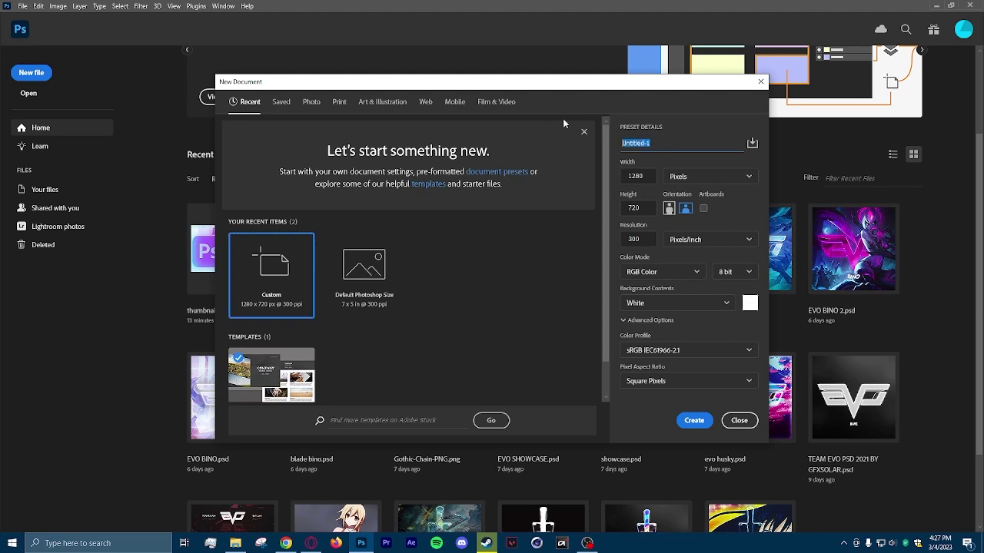
{"action": "key", "text": "BackSpace"}
{"action": "type", "text": "yt tutorial"}
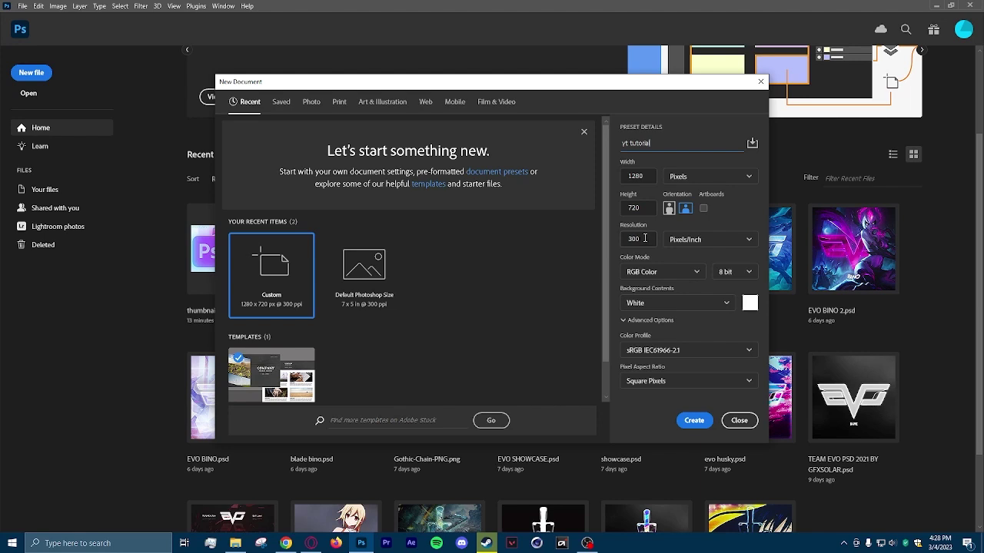
{"action": "left_click", "coordinate": [718, 181]}
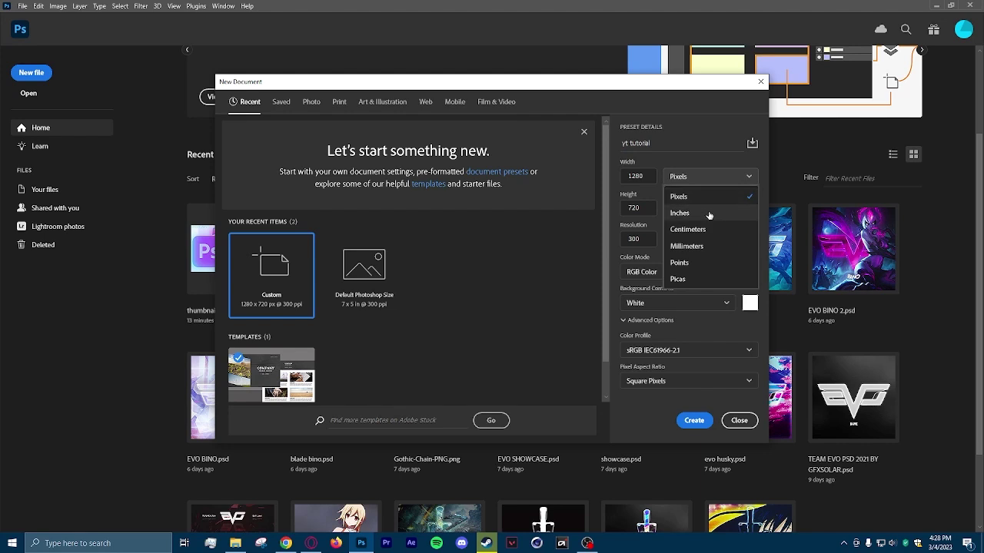
{"action": "left_click", "coordinate": [706, 157]}
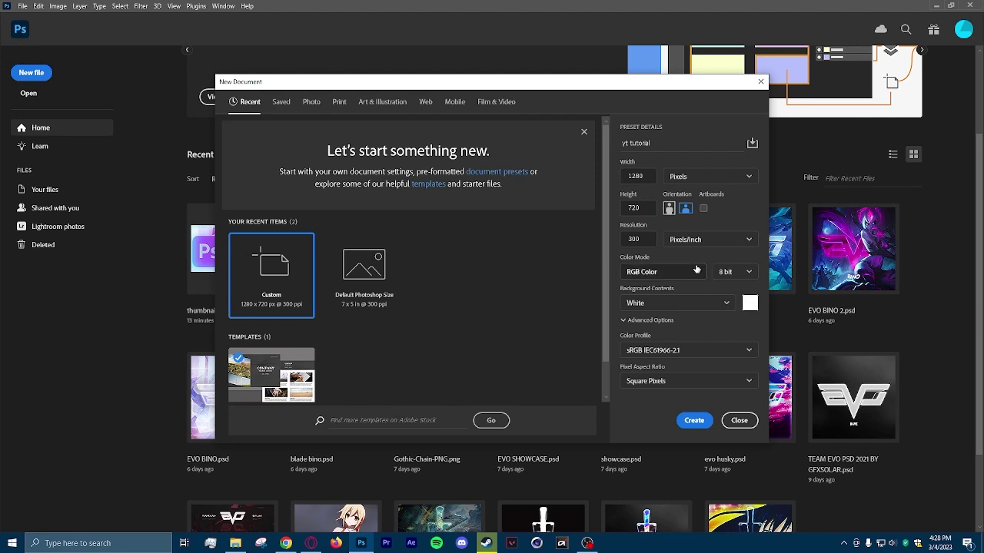
{"action": "left_click", "coordinate": [704, 308]}
{"action": "left_click", "coordinate": [661, 372]}
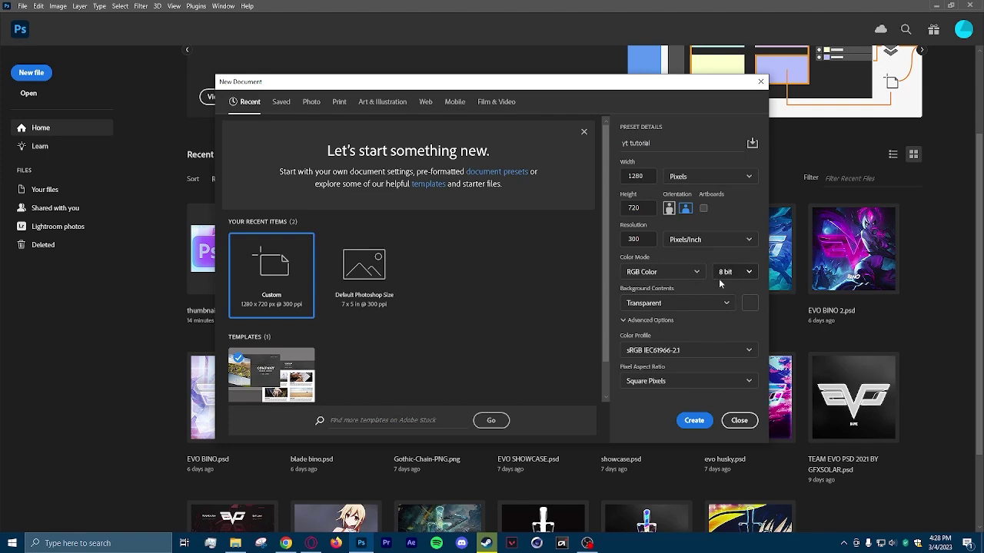
{"action": "left_click", "coordinate": [694, 421]}
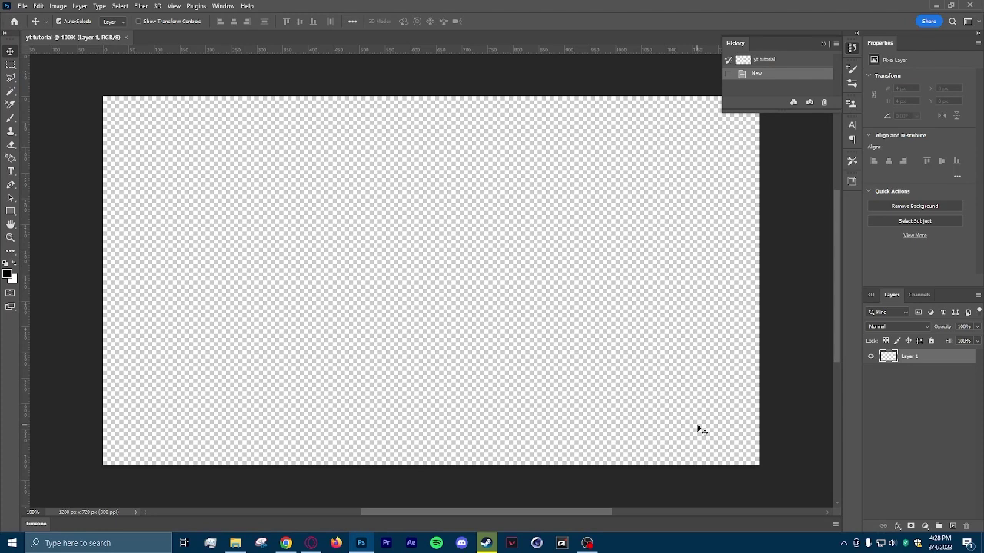
Step: Close the floating History panel, leaving the blank transparent canvas
{"action": "left_click", "coordinate": [823, 45]}
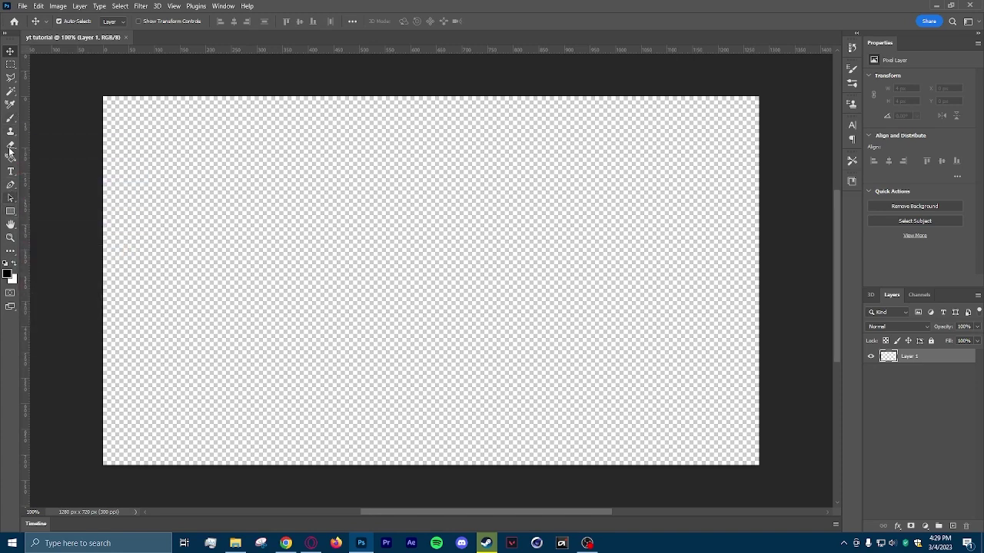
{"action": "left_click", "coordinate": [11, 91]}
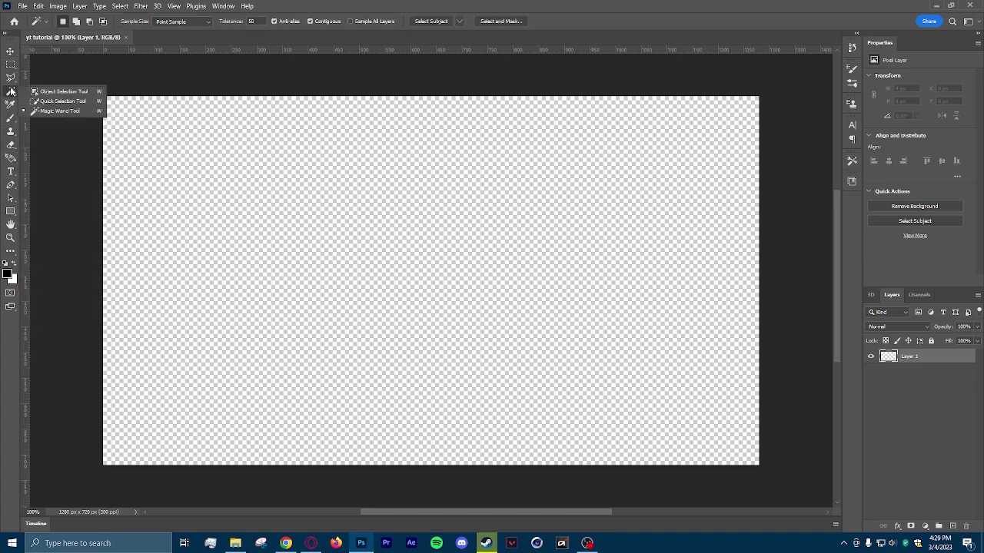
{"action": "left_click", "coordinate": [46, 111]}
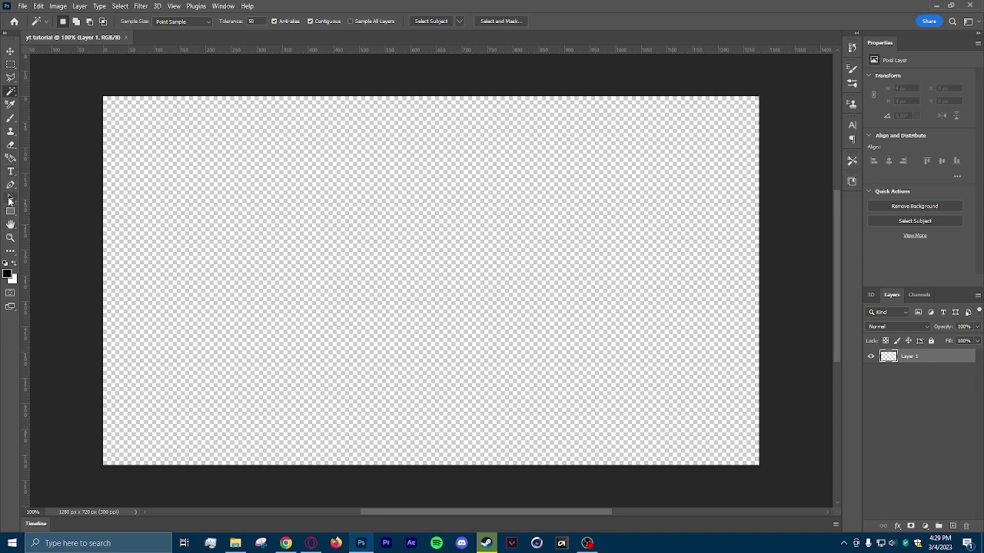
{"action": "left_click", "coordinate": [10, 51]}
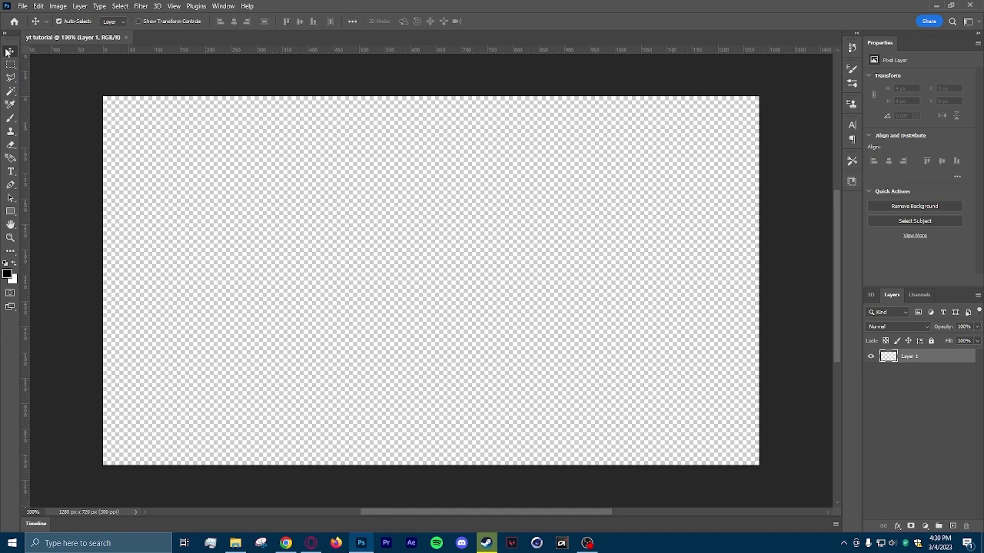
{"action": "left_click", "coordinate": [11, 66]}
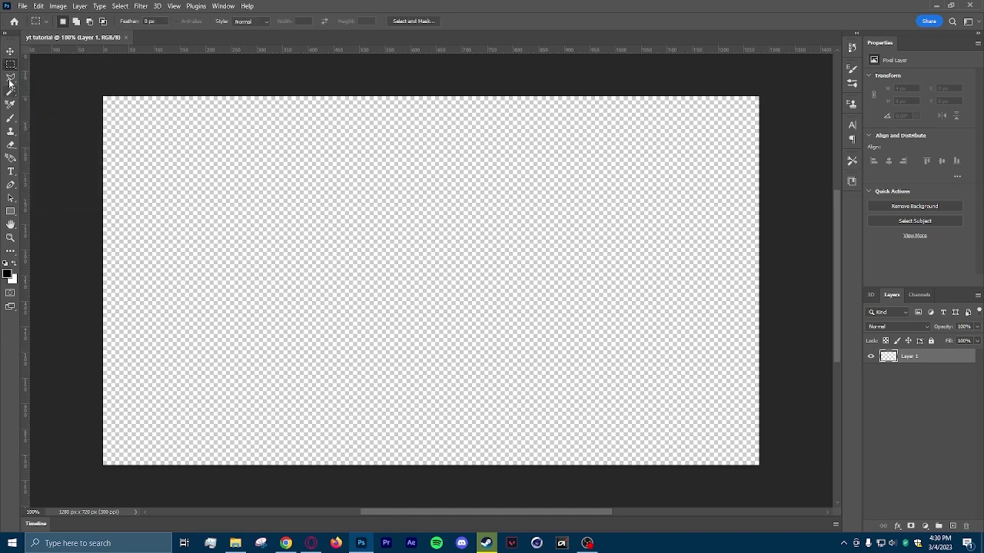
{"action": "left_click", "coordinate": [10, 51]}
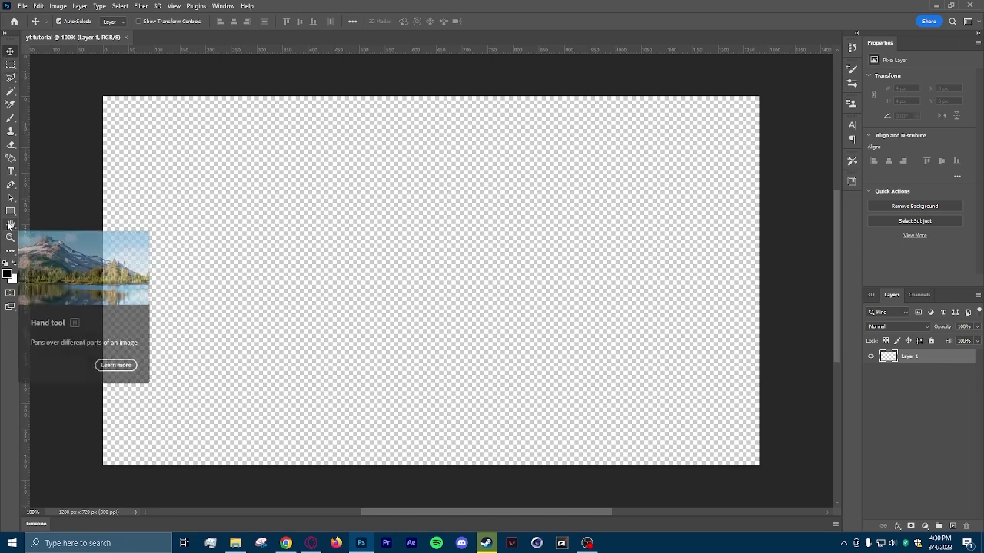
{"action": "left_click", "coordinate": [12, 91]}
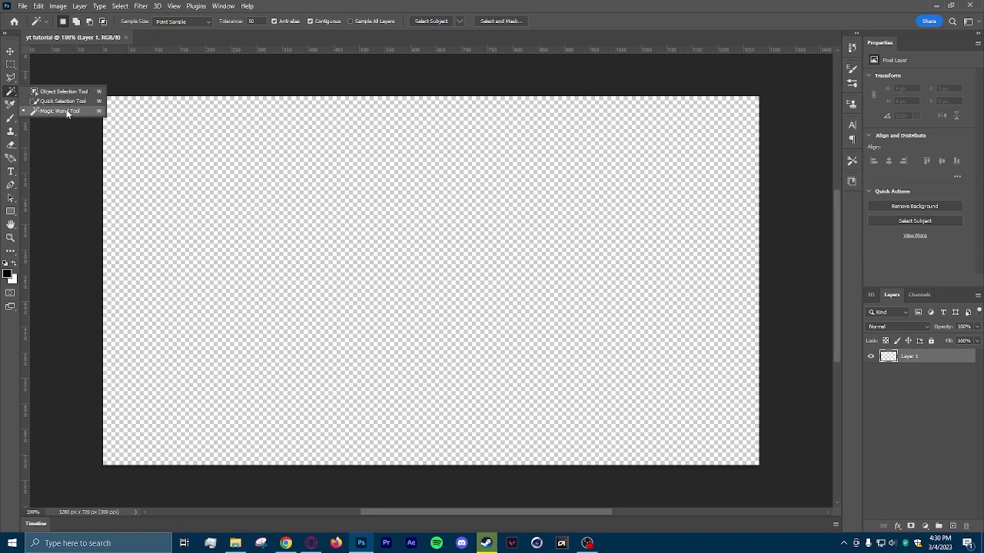
{"action": "left_click", "coordinate": [11, 173]}
{"action": "left_click", "coordinate": [11, 173]}
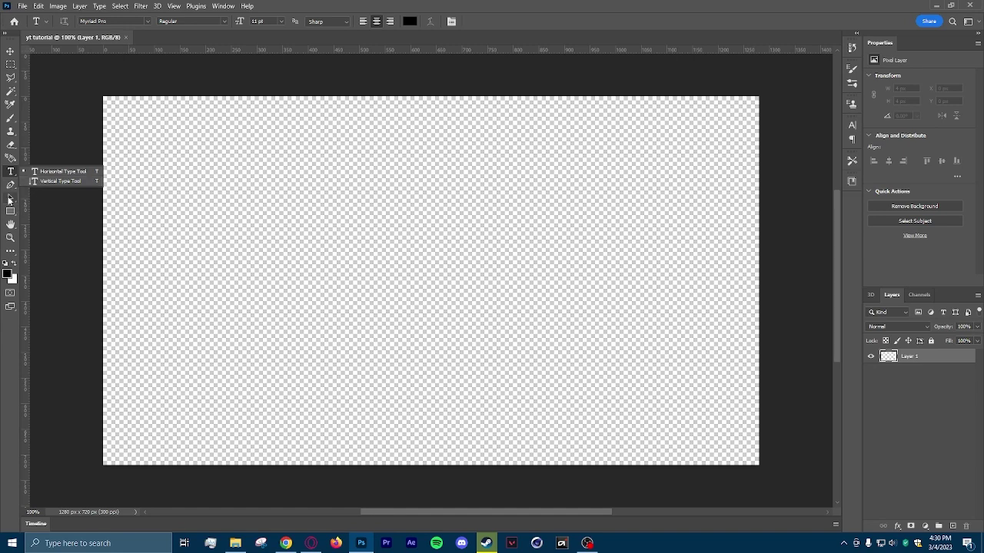
{"action": "left_click", "coordinate": [10, 212]}
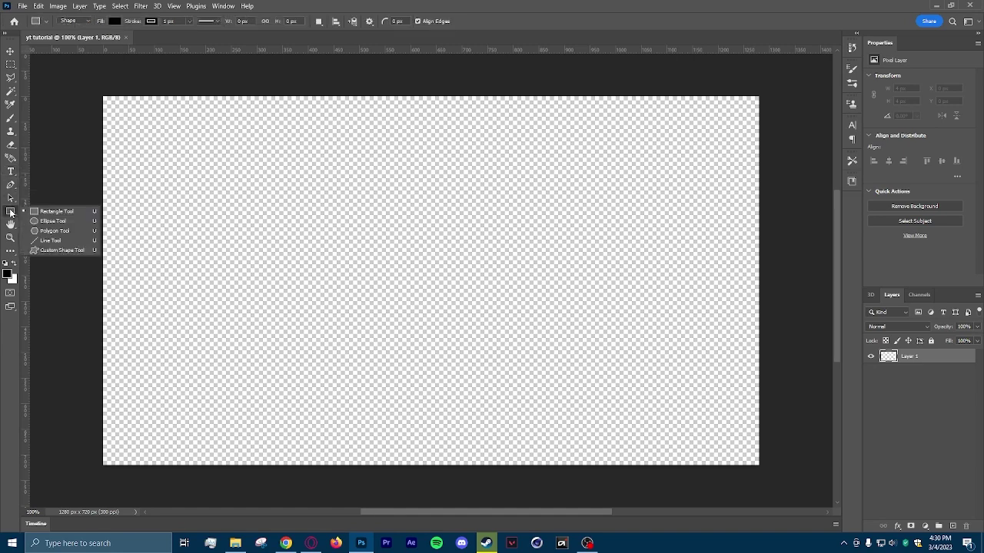
{"action": "left_click", "coordinate": [10, 146]}
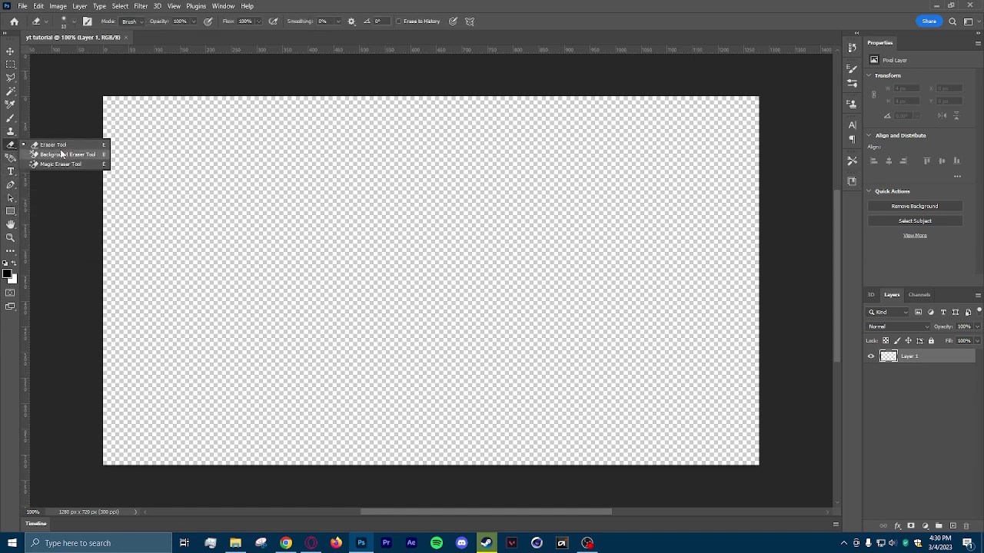
{"action": "left_click", "coordinate": [10, 64]}
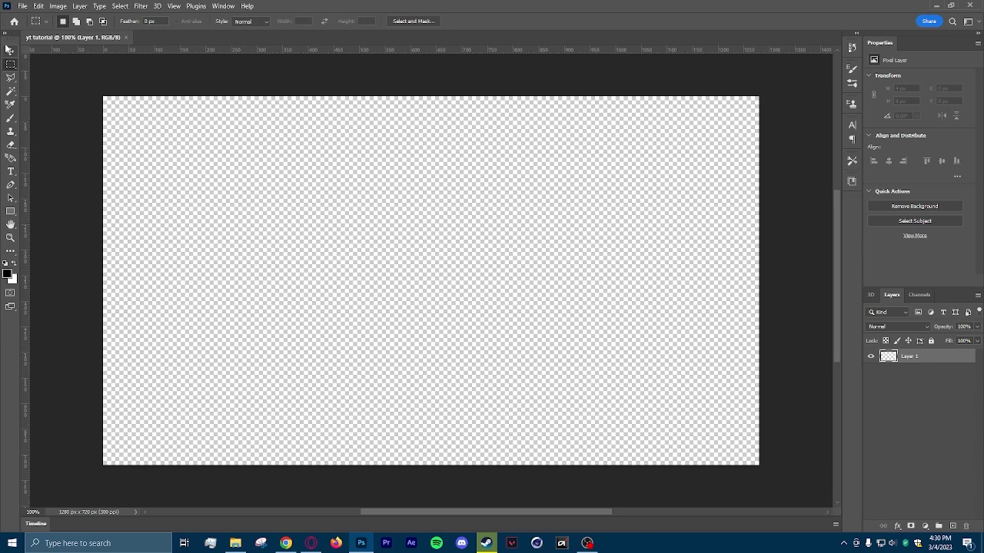
{"action": "left_click", "coordinate": [10, 50]}
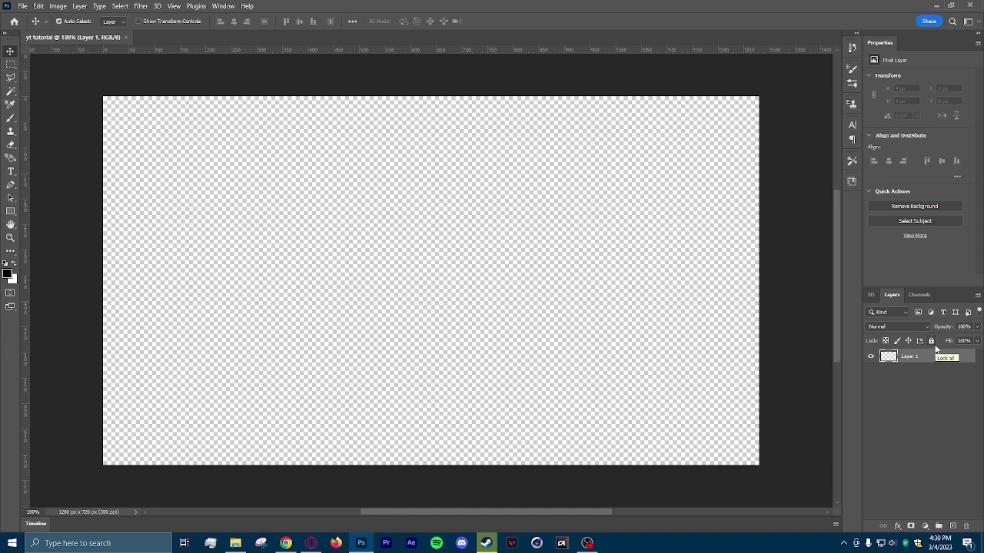
Step: Place Wildwood-1300x900 from the yt basics folder as an embedded image
{"action": "left_click", "coordinate": [21, 6]}
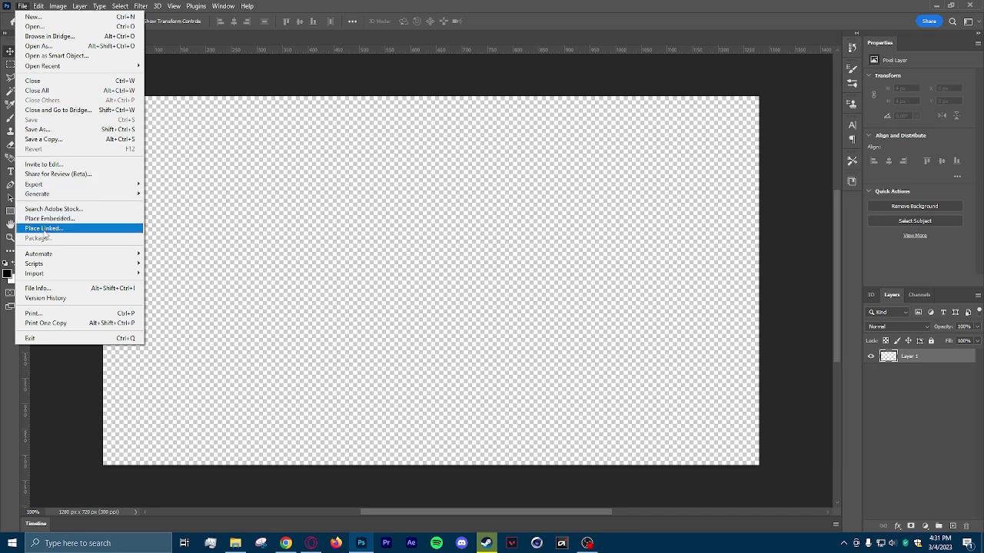
{"action": "left_click", "coordinate": [288, 351]}
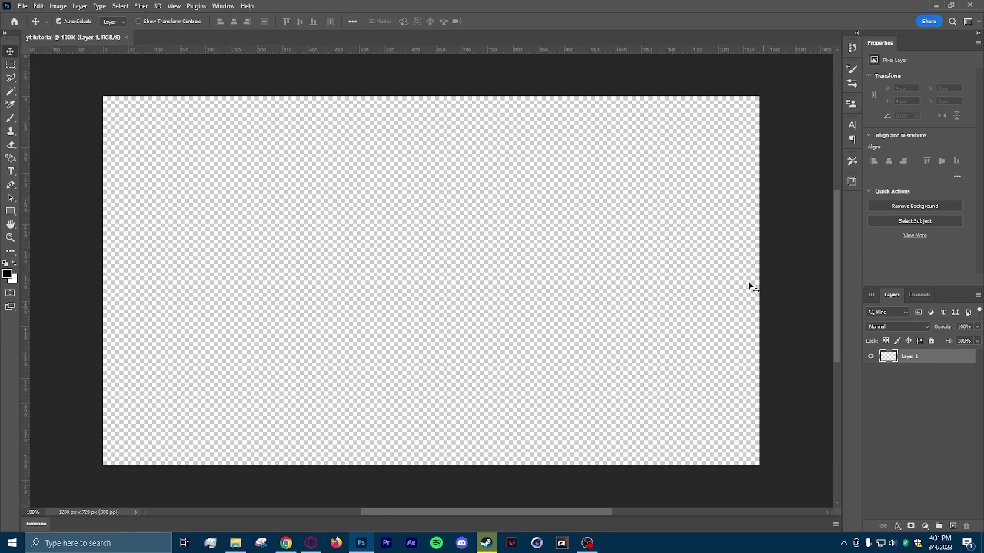
{"action": "left_click", "coordinate": [22, 7]}
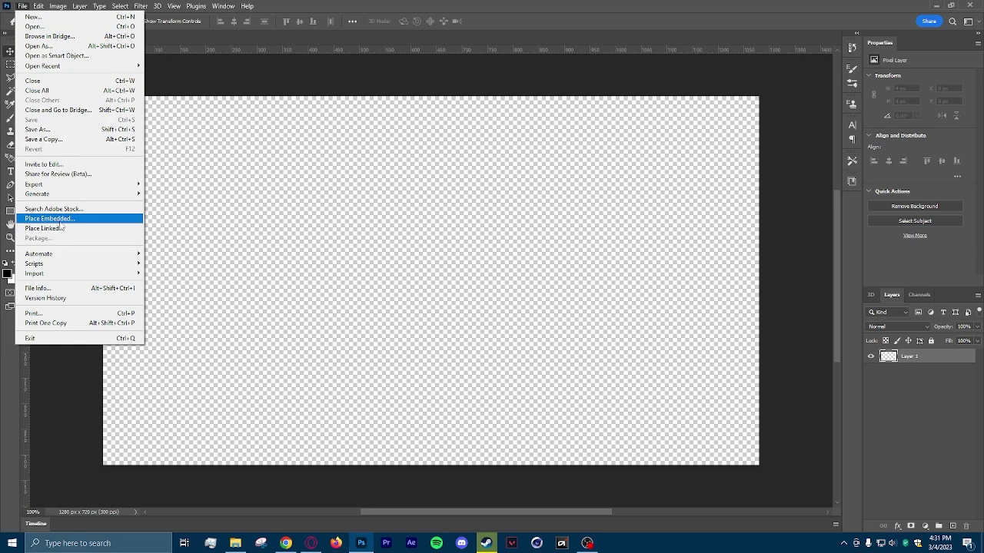
{"action": "left_click", "coordinate": [70, 218]}
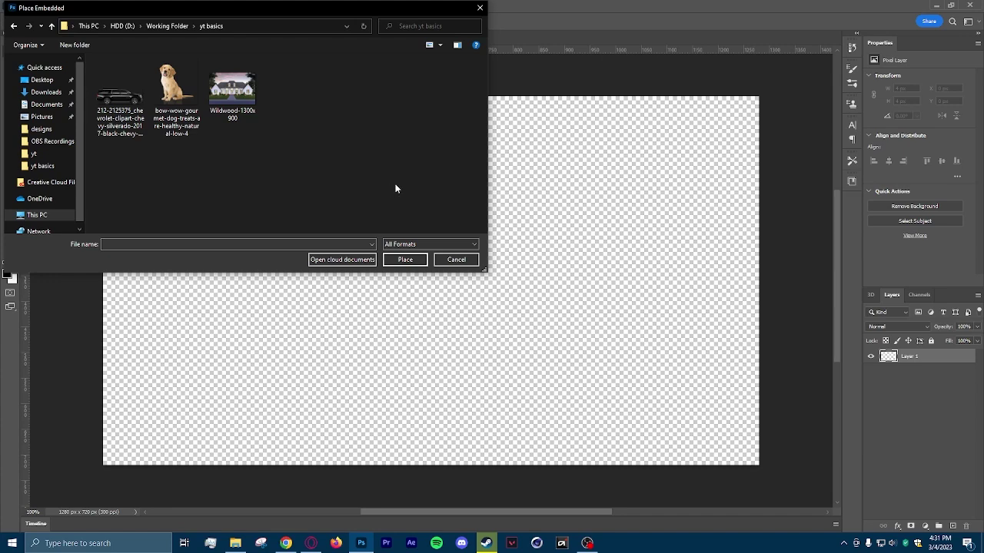
{"action": "left_click", "coordinate": [219, 91]}
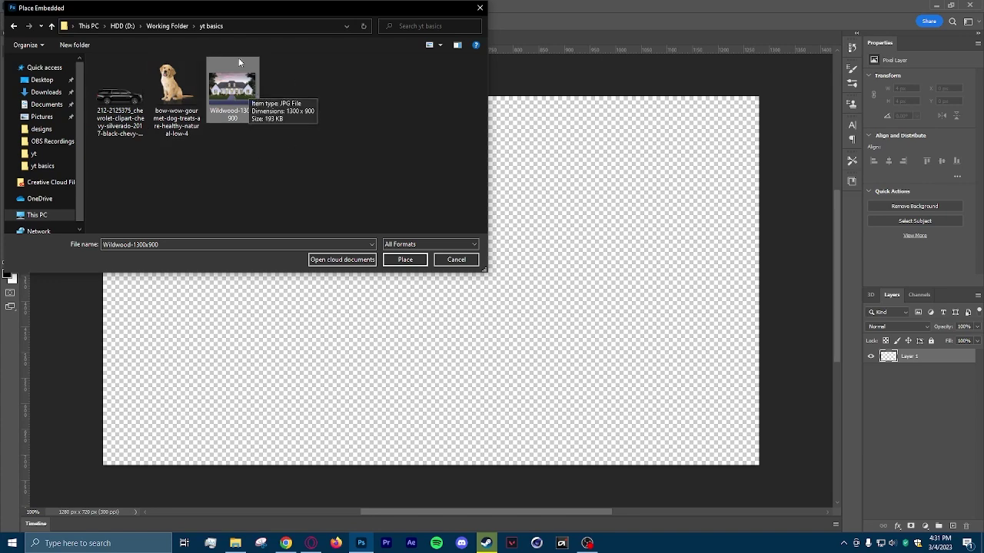
{"action": "left_click", "coordinate": [404, 260]}
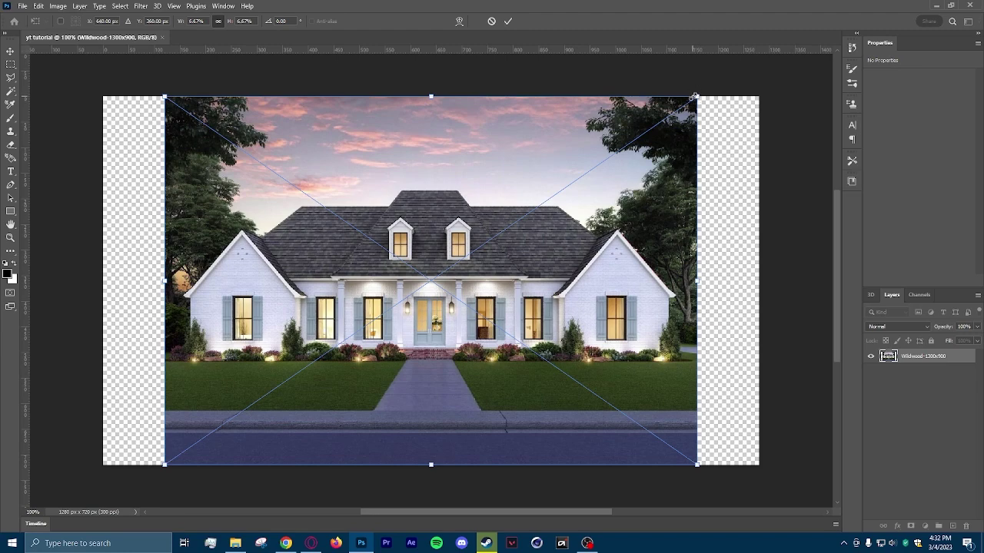
Step: Scale the placed house photo to fill the whole canvas and commit it
{"action": "left_click_drag", "start_coordinate": [695, 98], "coordinate": [676, 211]}
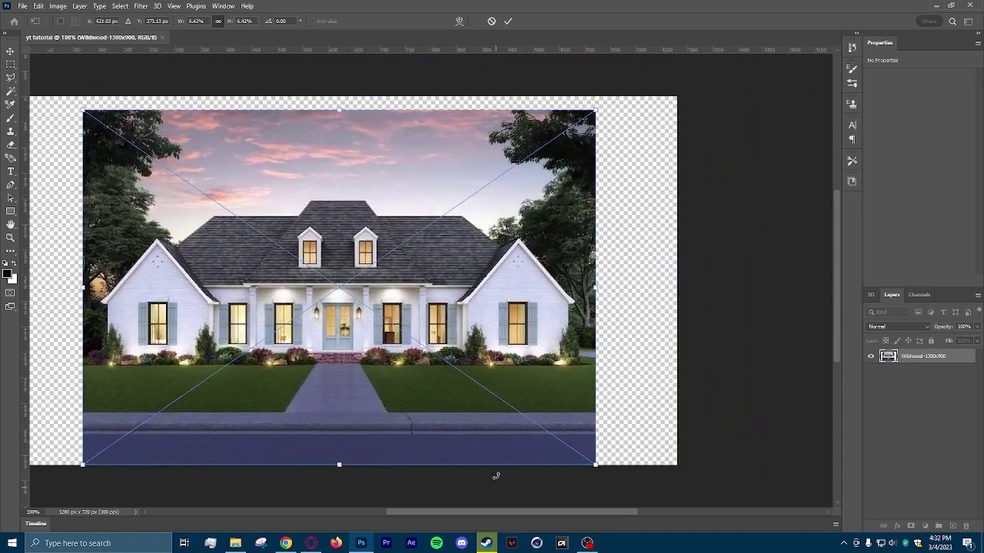
{"action": "left_click_drag", "start_coordinate": [487, 514], "coordinate": [455, 511]}
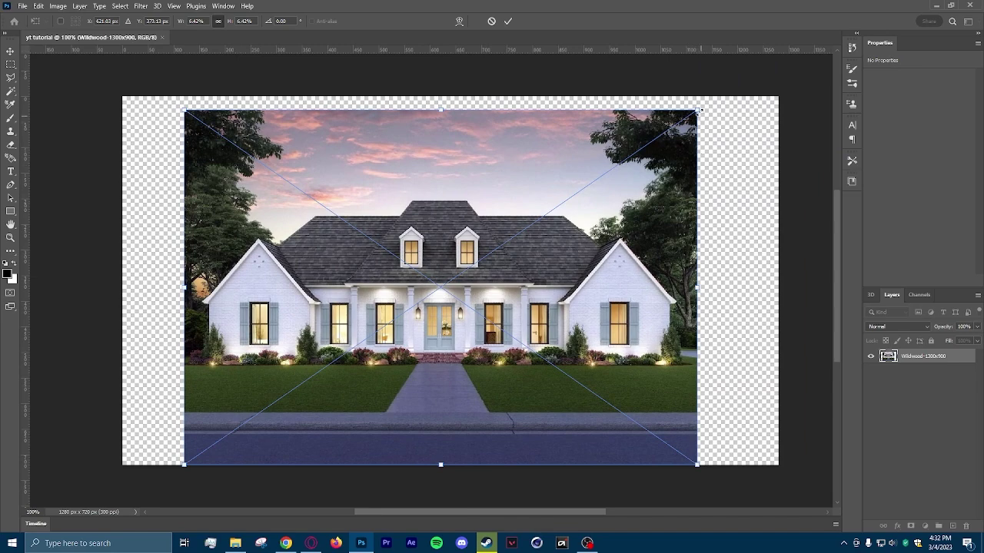
{"action": "left_click_drag", "start_coordinate": [698, 110], "coordinate": [771, 59]}
{"action": "left_click_drag", "start_coordinate": [620, 258], "coordinate": [559, 257]}
{"action": "left_click_drag", "start_coordinate": [708, 464], "coordinate": [806, 482]}
{"action": "left_click_drag", "start_coordinate": [643, 356], "coordinate": [667, 304]}
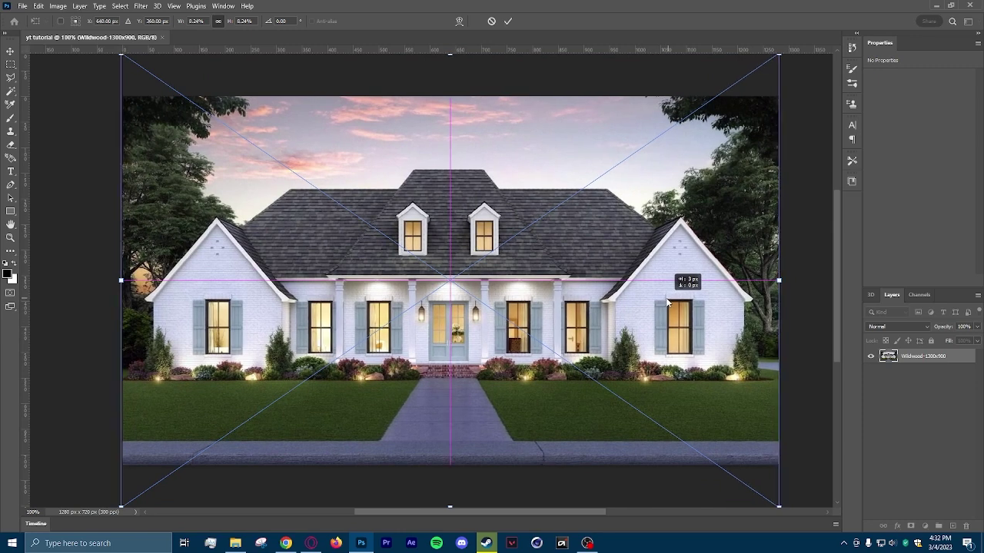
{"action": "left_click_drag", "start_coordinate": [667, 302], "coordinate": [667, 303]}
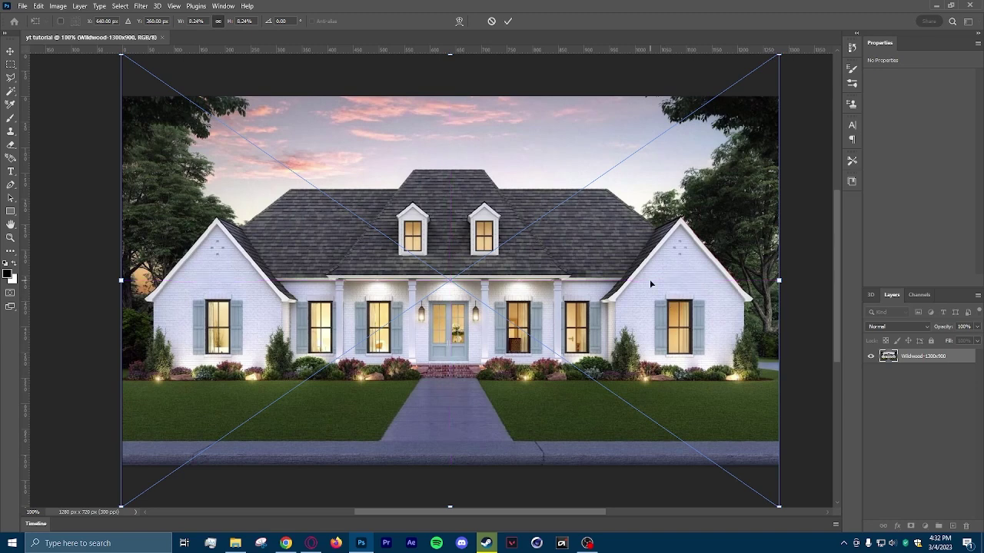
{"action": "key", "text": "Return"}
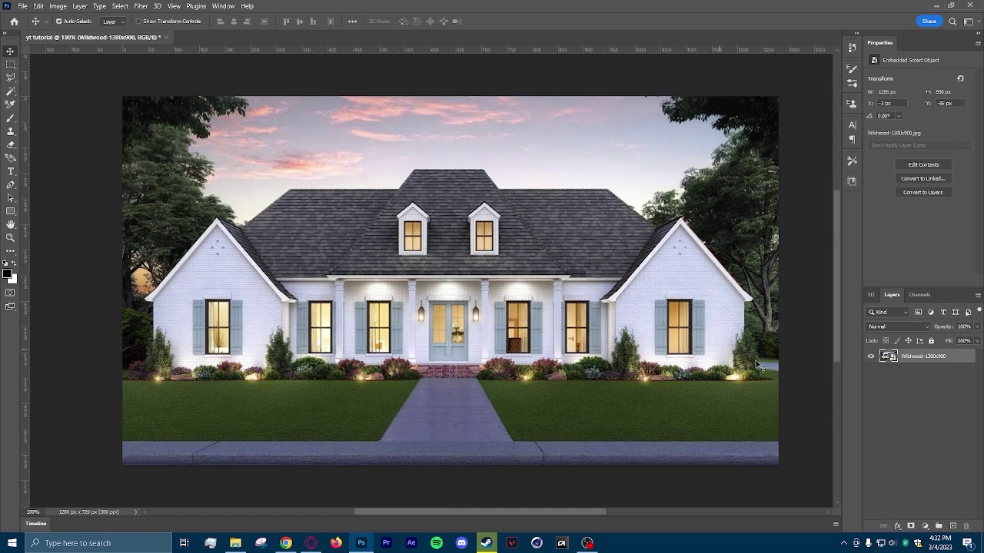
Step: Rename the house photo layer to 'background'
{"action": "left_click", "coordinate": [936, 358]}
{"action": "double_click", "coordinate": [926, 357]}
{"action": "key", "text": "BackSpace"}
{"action": "type", "text": "background"}
{"action": "key", "text": "Return"}
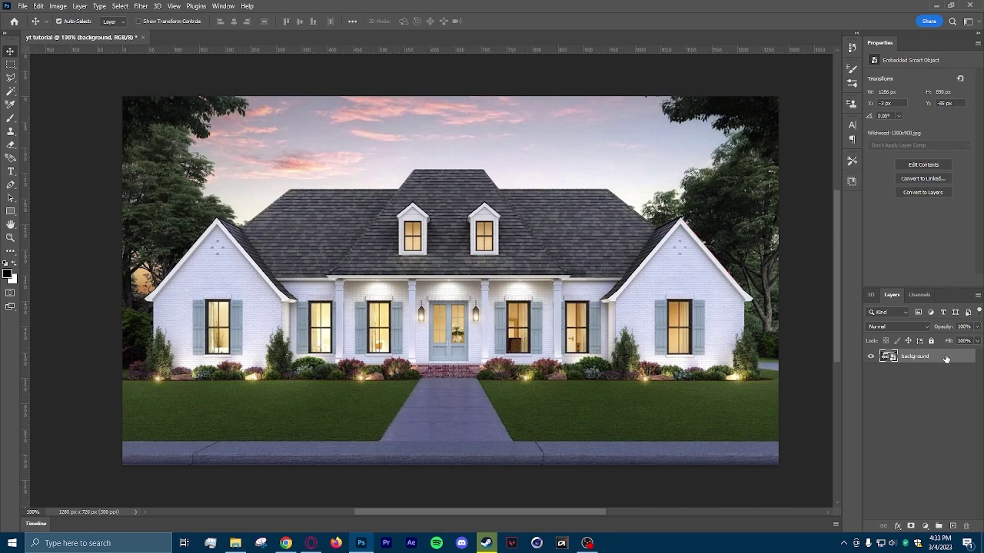
Step: Place the black Chevy SUV PNG into the composite as an embedded image
{"action": "left_click", "coordinate": [21, 7]}
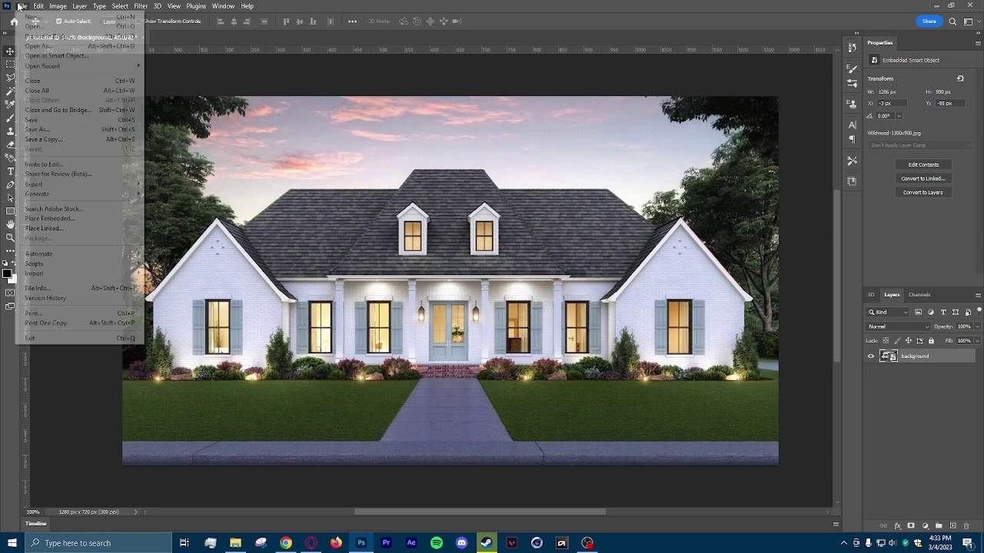
{"action": "left_click", "coordinate": [49, 219]}
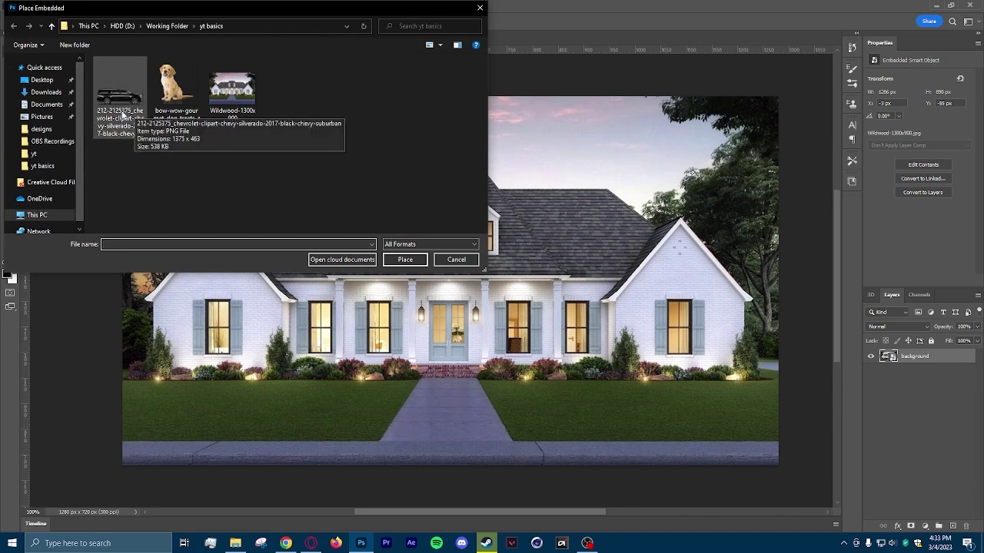
{"action": "left_click", "coordinate": [119, 98]}
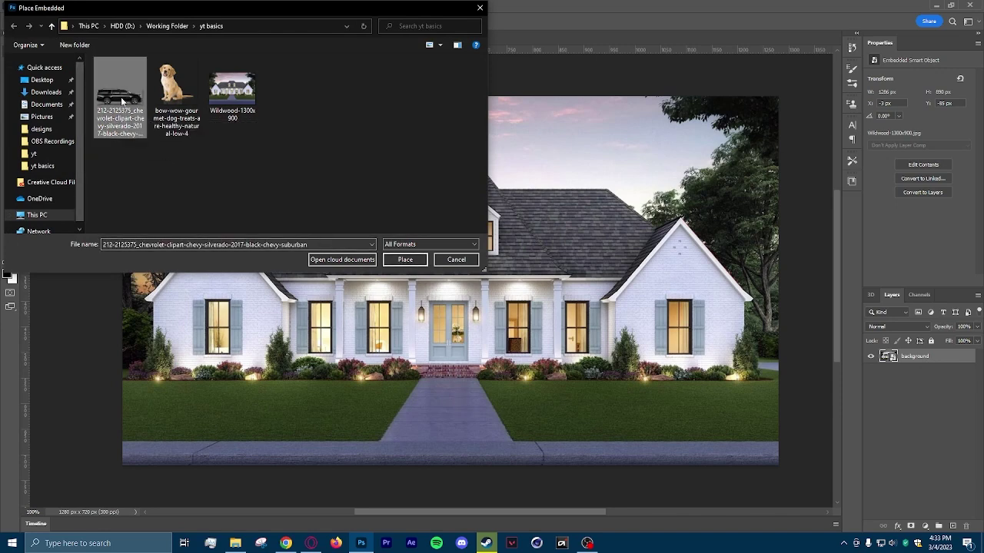
{"action": "left_click", "coordinate": [408, 261]}
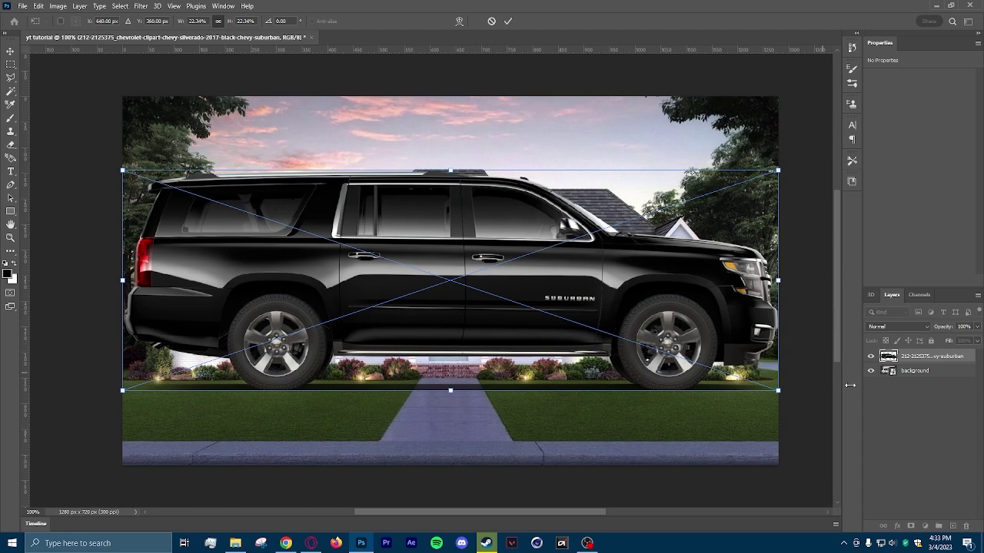
Step: Shrink the SUV and commit it over the lawn and street at lower left
{"action": "left_click_drag", "start_coordinate": [777, 390], "coordinate": [445, 277]}
{"action": "left_click_drag", "start_coordinate": [398, 229], "coordinate": [398, 415]}
{"action": "left_click_drag", "start_coordinate": [459, 490], "coordinate": [536, 504]}
{"action": "left_click_drag", "start_coordinate": [477, 431], "coordinate": [471, 394]}
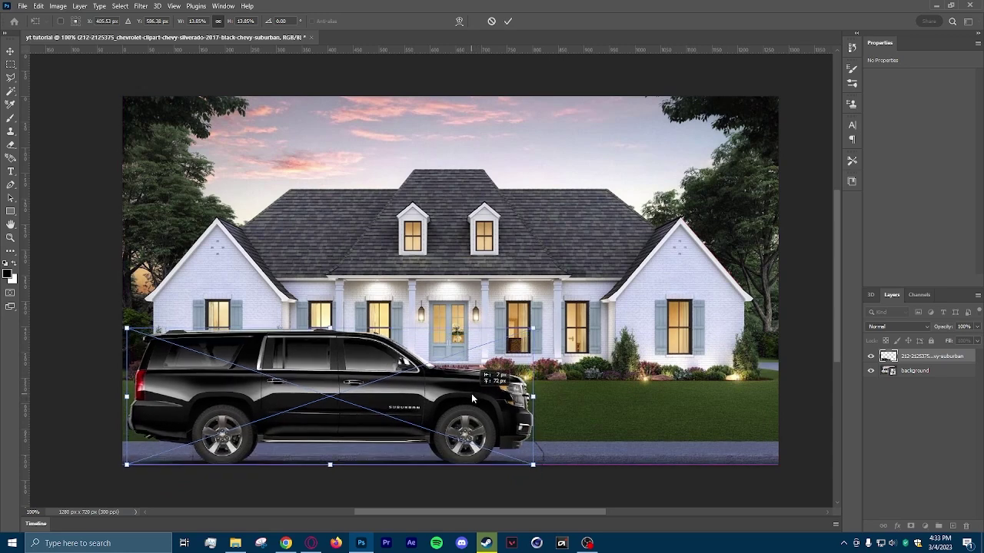
{"action": "key", "text": "Return"}
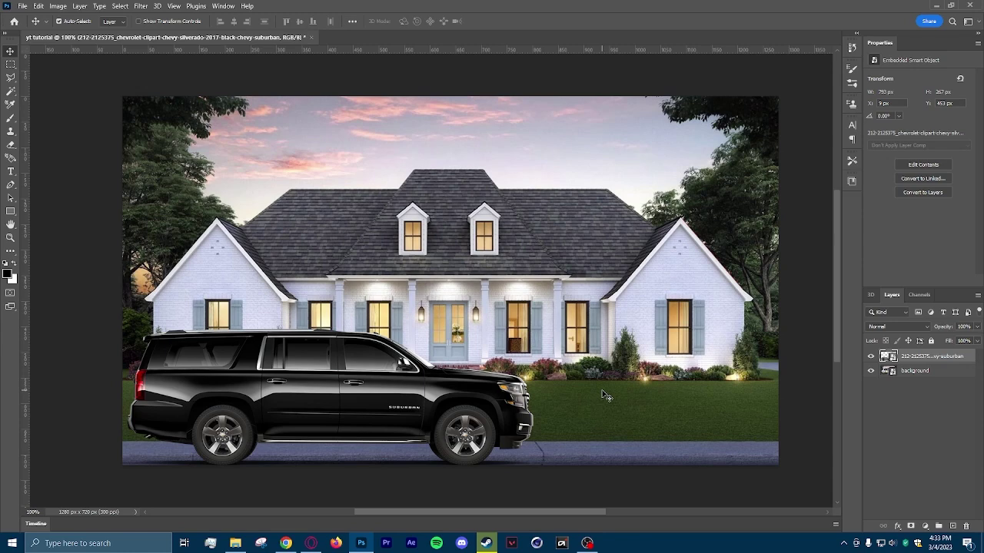
Step: Rename the SUV layer to 'car' in the Layers panel
{"action": "double_click", "coordinate": [924, 358]}
{"action": "type", "text": "car"}
{"action": "key", "text": "Return"}
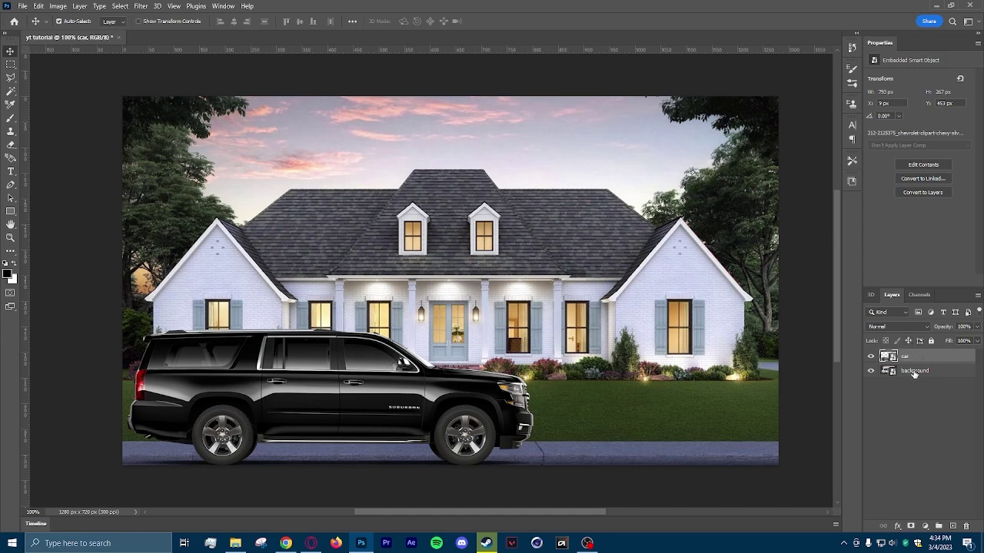
{"action": "left_click", "coordinate": [914, 372]}
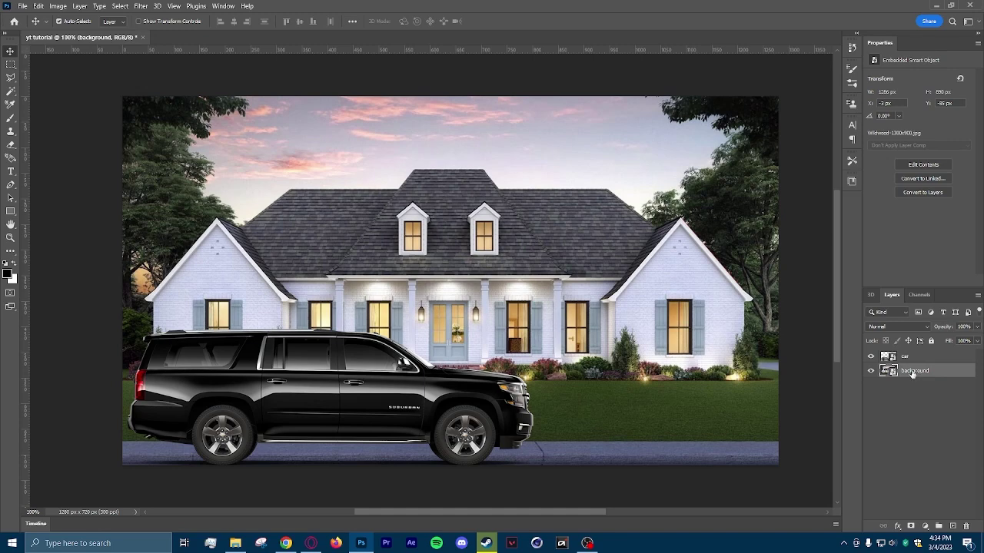
{"action": "left_click_drag", "start_coordinate": [914, 374], "coordinate": [919, 358]}
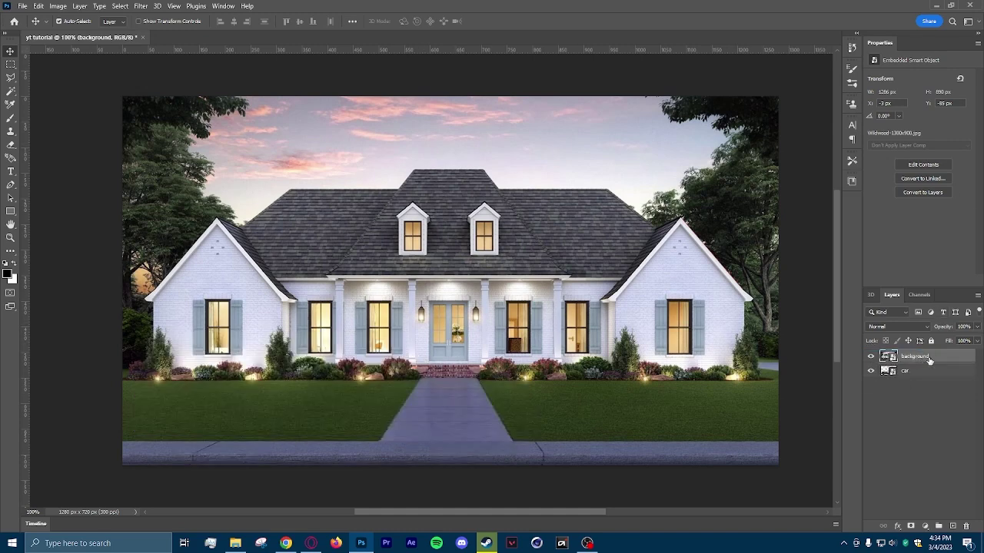
{"action": "left_click_drag", "start_coordinate": [930, 362], "coordinate": [930, 378]}
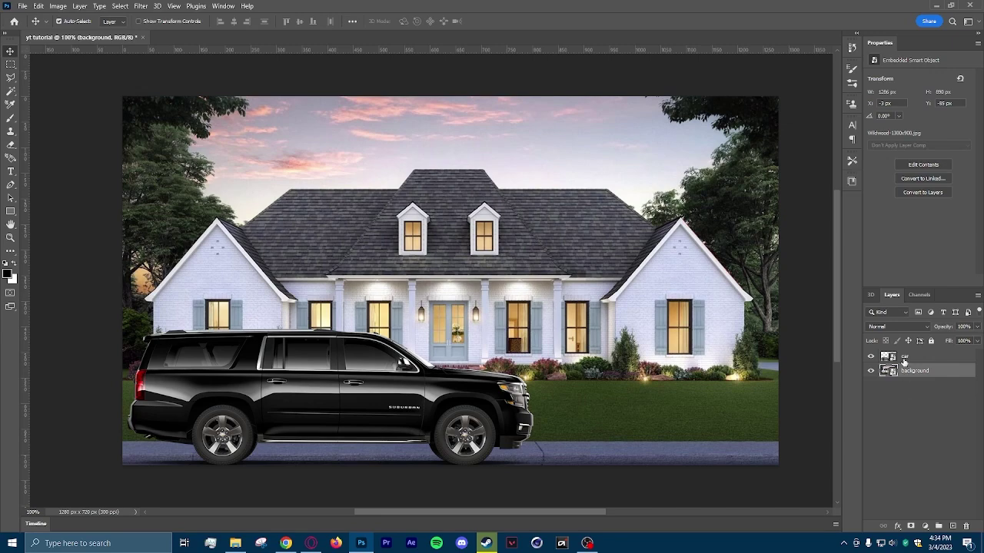
Step: Place the golden retriever image into the composite as an embedded image
{"action": "left_click", "coordinate": [914, 404]}
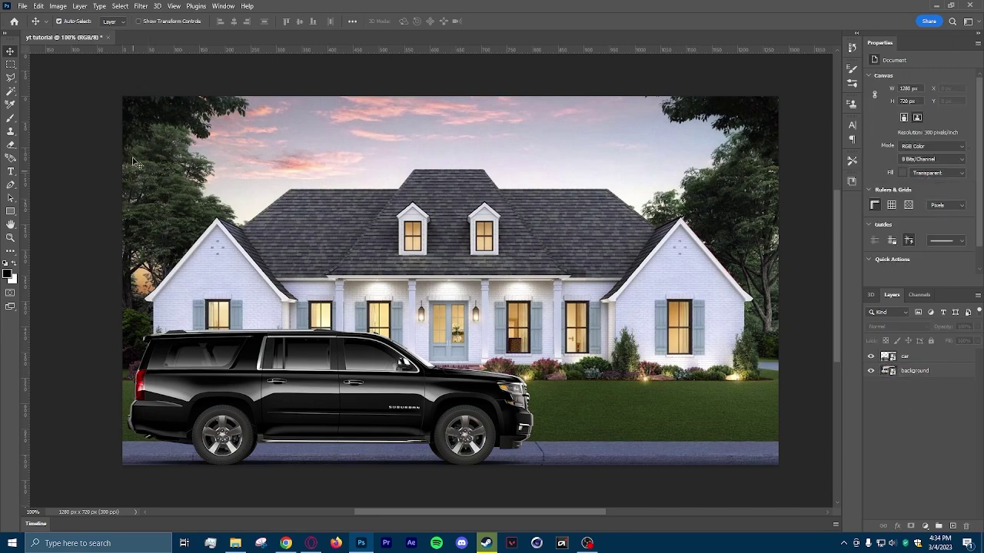
{"action": "left_click", "coordinate": [22, 6]}
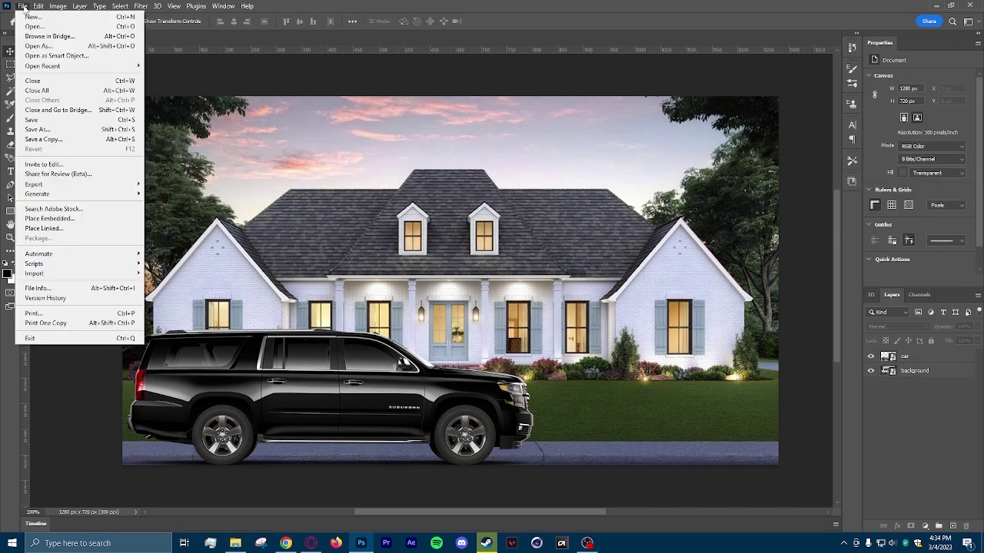
{"action": "left_click", "coordinate": [52, 219]}
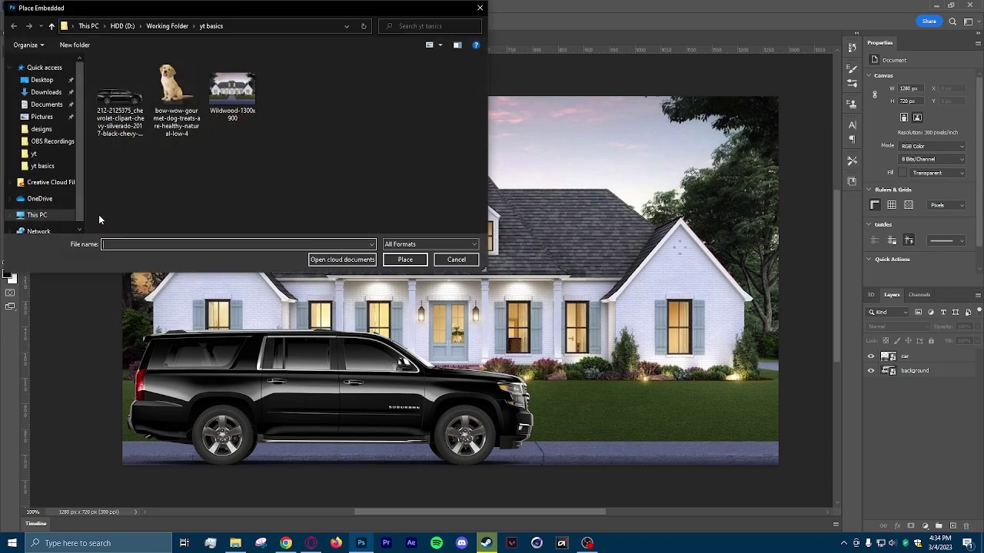
{"action": "left_click", "coordinate": [176, 92]}
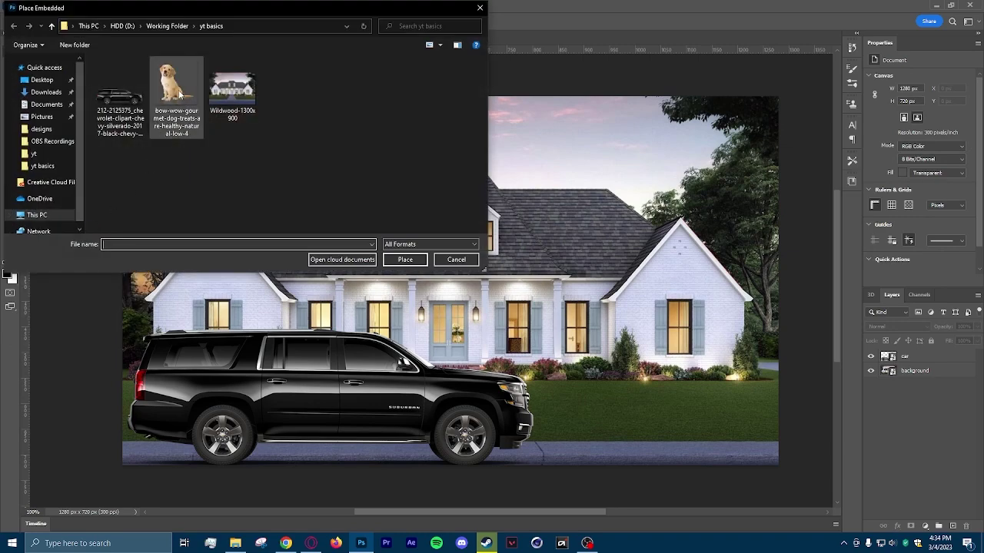
{"action": "left_click", "coordinate": [405, 260]}
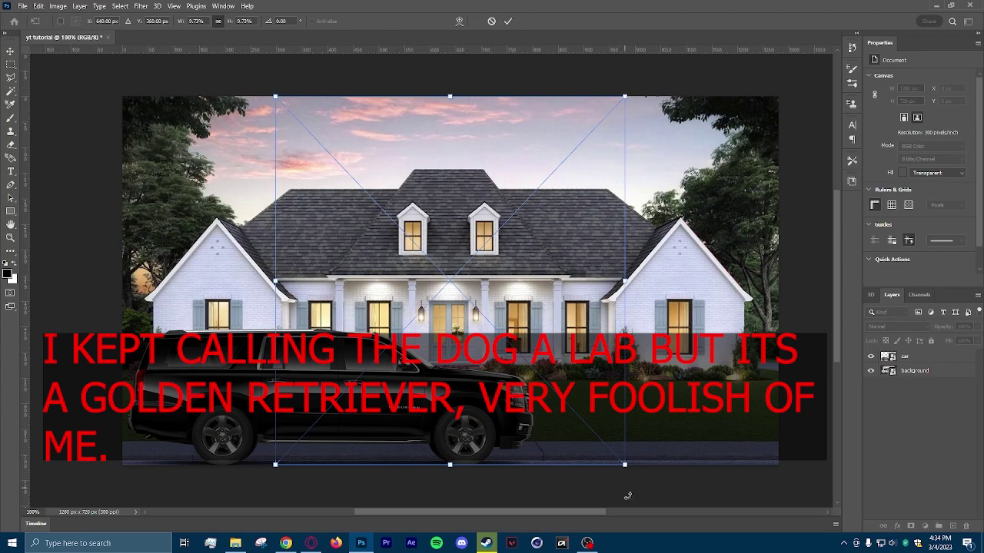
Step: Shrink the dog and commit it in front of the SUV on the street
{"action": "left_click_drag", "start_coordinate": [625, 465], "coordinate": [353, 173]}
{"action": "left_click_drag", "start_coordinate": [321, 121], "coordinate": [419, 416]}
{"action": "key", "text": "Return"}
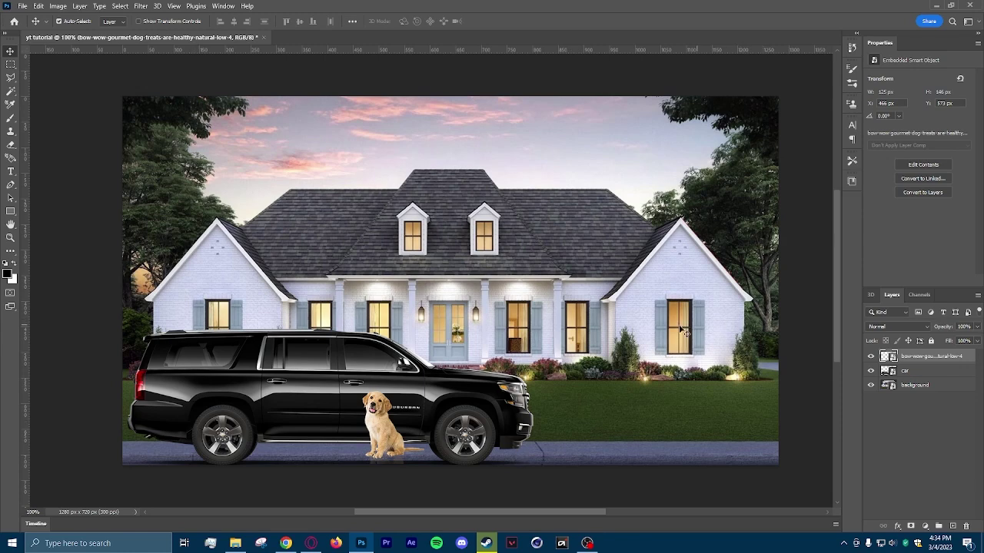
Step: Rename the dog layer to 'lab', then select the background and car layers
{"action": "double_click", "coordinate": [937, 355]}
{"action": "key", "text": "BackSpace"}
{"action": "type", "text": "lab"}
{"action": "key", "text": "Return"}
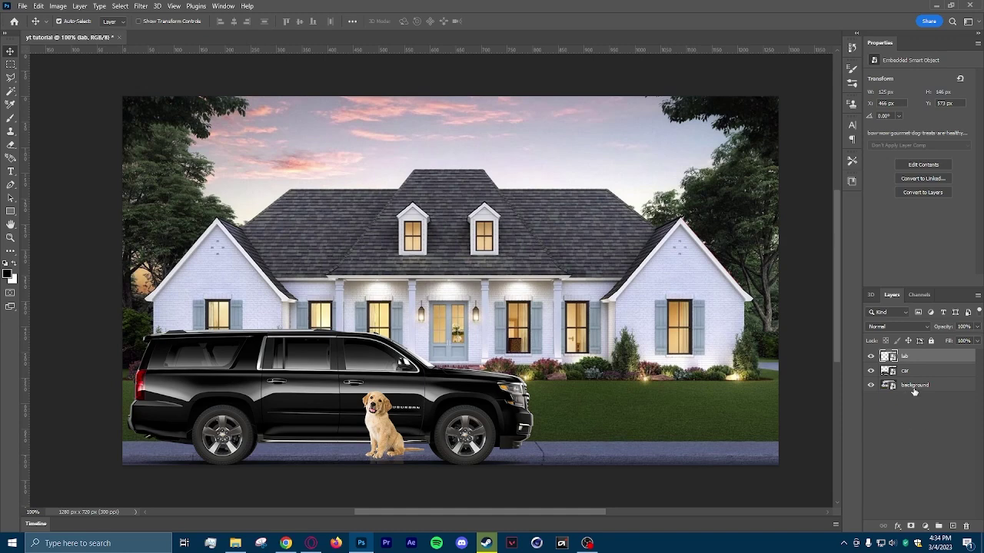
{"action": "left_click", "coordinate": [914, 386]}
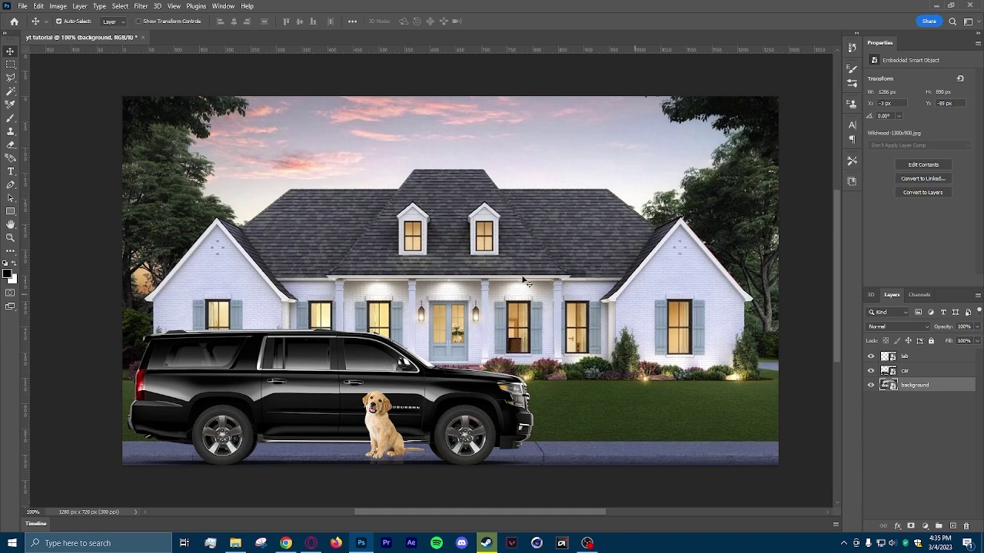
{"action": "left_click", "coordinate": [922, 371]}
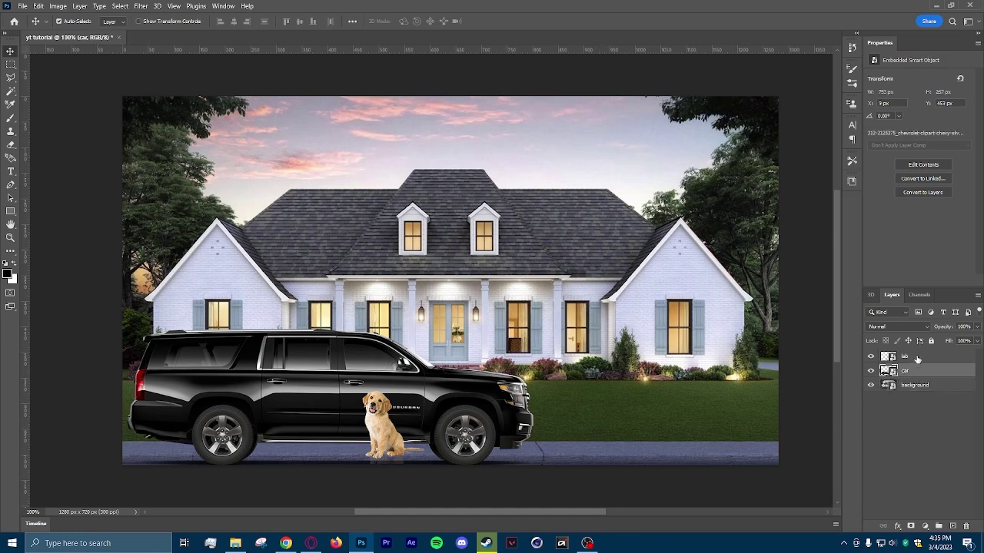
{"action": "left_click", "coordinate": [919, 358]}
{"action": "left_click", "coordinate": [916, 373]}
{"action": "left_click_drag", "start_coordinate": [916, 374], "coordinate": [934, 356]}
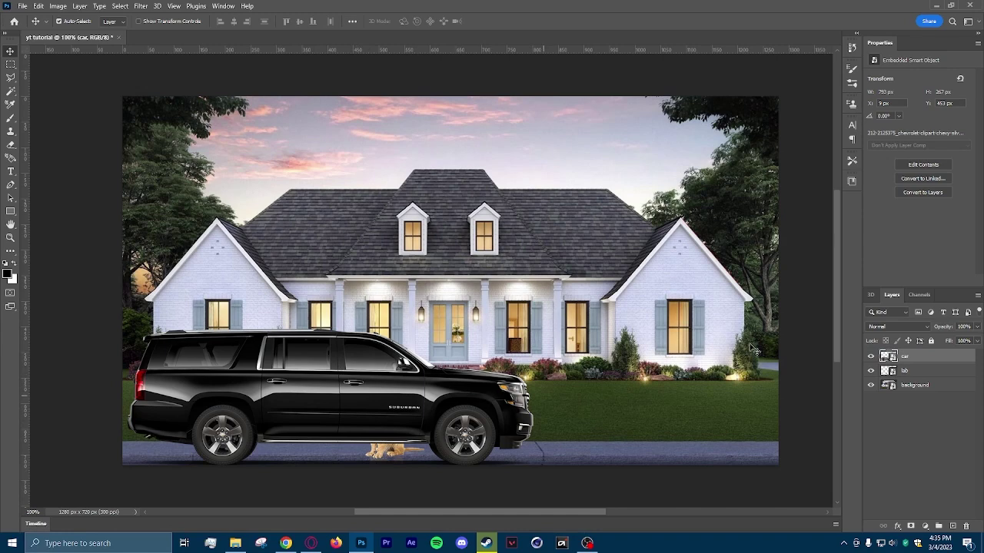
{"action": "left_click_drag", "start_coordinate": [921, 360], "coordinate": [914, 376]}
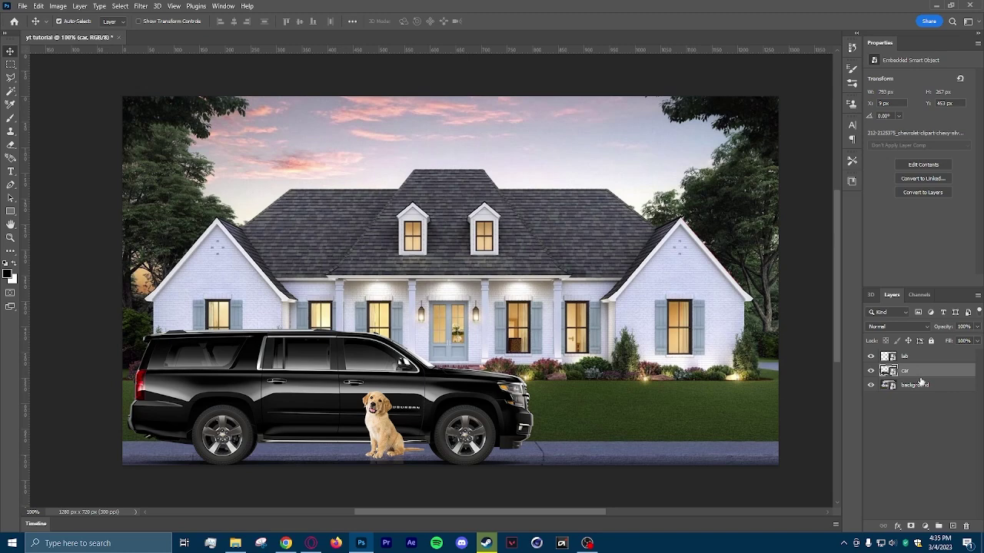
{"action": "mouse_move", "coordinate": [914, 371]}
{"action": "left_mouse_down"}
{"action": "mouse_move", "coordinate": [918, 354]}
{"action": "mouse_move", "coordinate": [913, 376]}
{"action": "left_mouse_up"}
{"action": "left_click", "coordinate": [912, 359]}
{"action": "left_click", "coordinate": [916, 376]}
{"action": "left_click", "coordinate": [920, 384]}
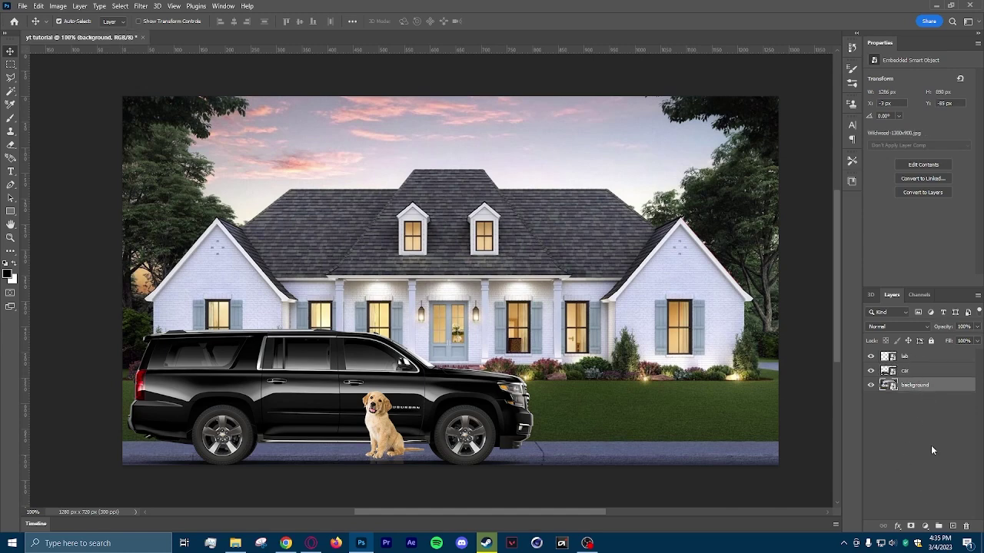
{"action": "left_click", "coordinate": [899, 359]}
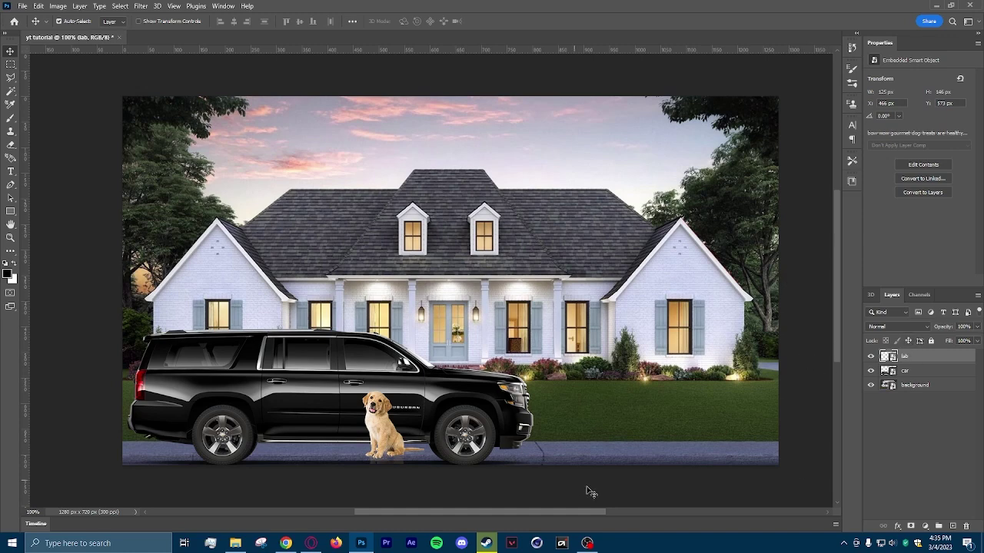
{"action": "left_click", "coordinate": [915, 383]}
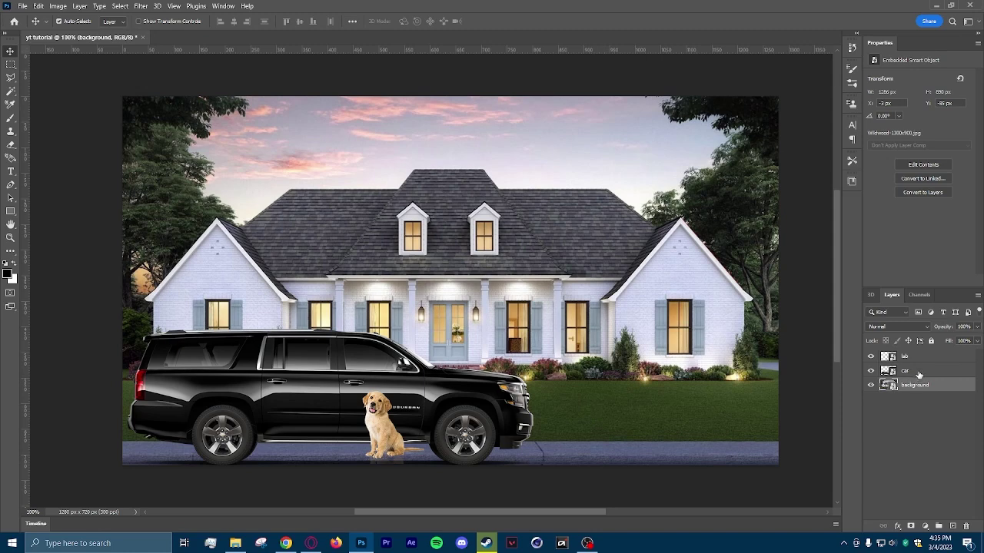
{"action": "left_click", "coordinate": [922, 371]}
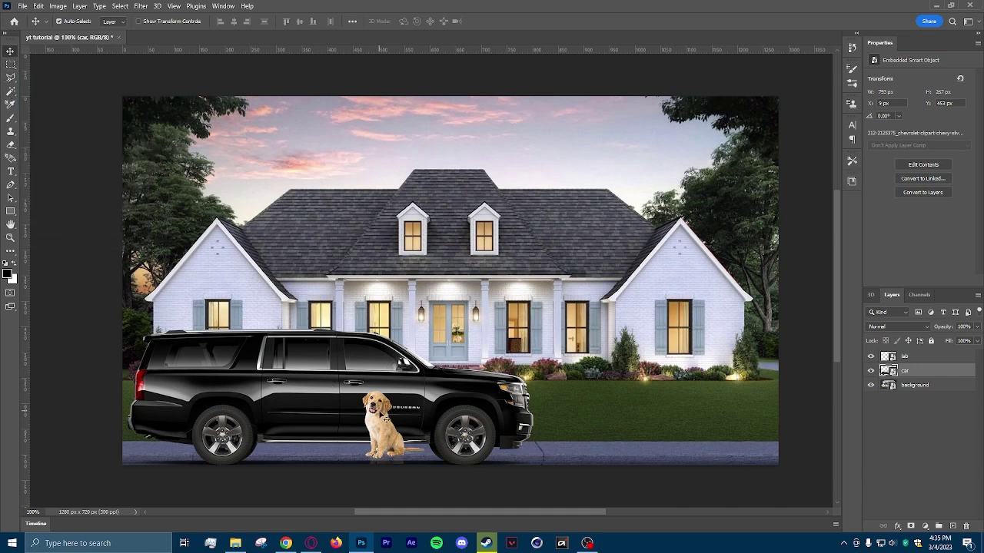
{"action": "mouse_move", "coordinate": [385, 418]}
{"action": "left_mouse_down"}
{"action": "mouse_move", "coordinate": [464, 410]}
{"action": "mouse_move", "coordinate": [589, 344]}
{"action": "mouse_move", "coordinate": [559, 382]}
{"action": "mouse_move", "coordinate": [626, 355]}
{"action": "mouse_move", "coordinate": [400, 360]}
{"action": "mouse_move", "coordinate": [379, 411]}
{"action": "left_mouse_up"}
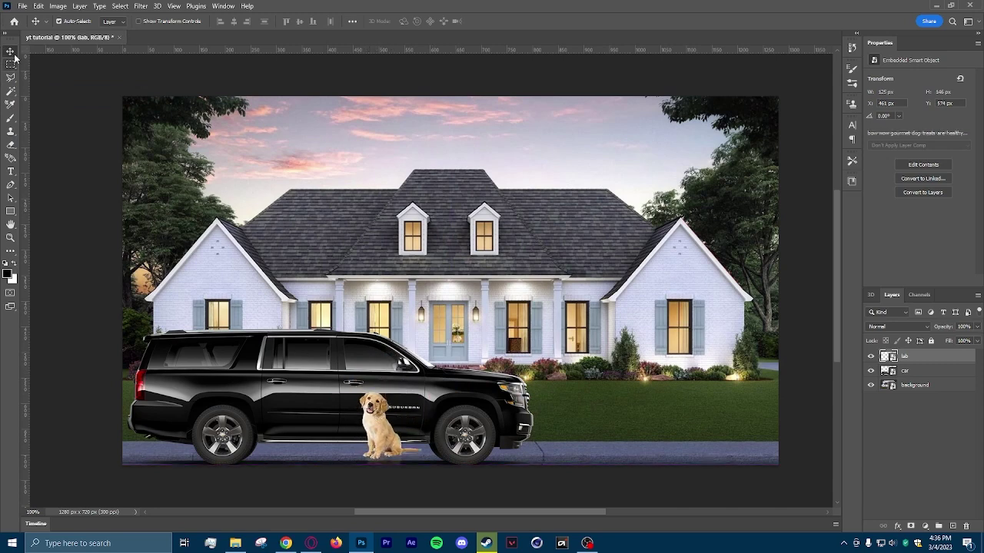
Step: Nudge the dog slightly in front of the SUV and bring up the Edit menu
{"action": "mouse_move", "coordinate": [401, 432]}
{"action": "left_mouse_down"}
{"action": "mouse_move", "coordinate": [474, 432]}
{"action": "mouse_move", "coordinate": [611, 327]}
{"action": "mouse_move", "coordinate": [499, 433]}
{"action": "mouse_move", "coordinate": [380, 419]}
{"action": "mouse_move", "coordinate": [384, 431]}
{"action": "left_mouse_up"}
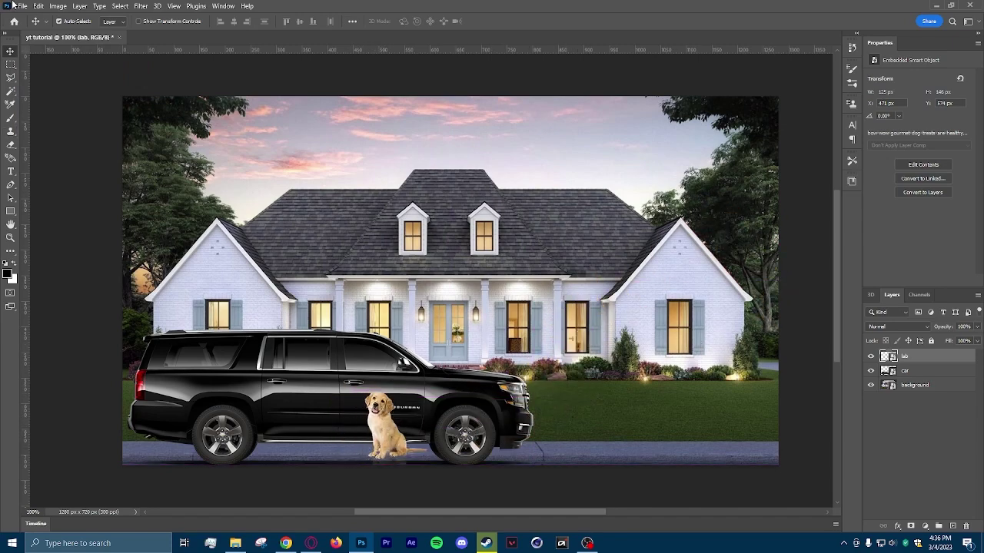
{"action": "left_click", "coordinate": [37, 5]}
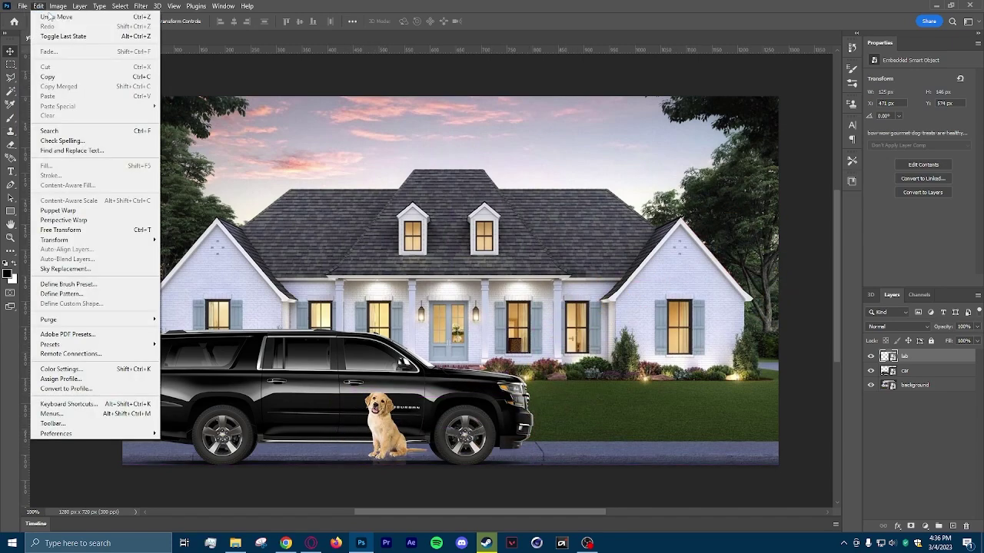
{"action": "left_click", "coordinate": [498, 323]}
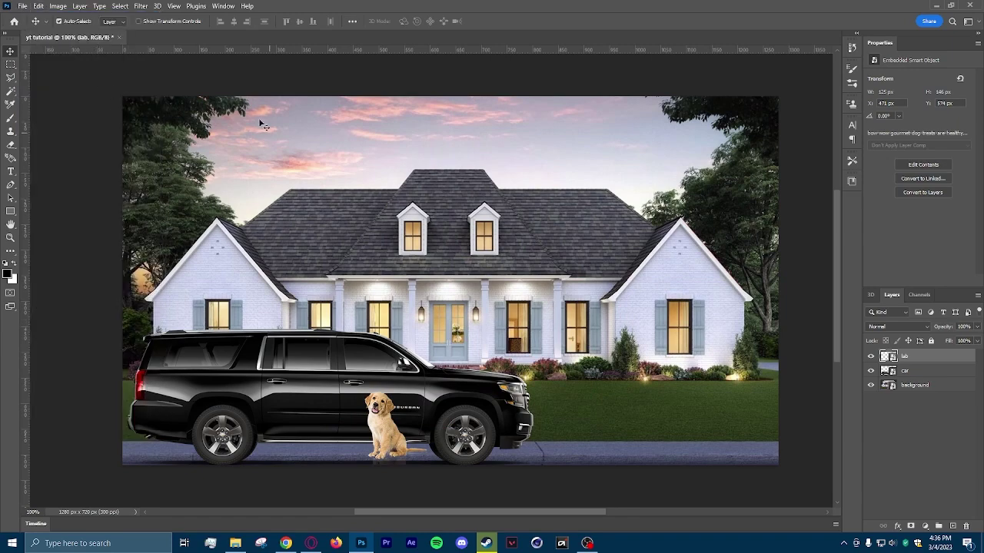
{"action": "left_click", "coordinate": [37, 6]}
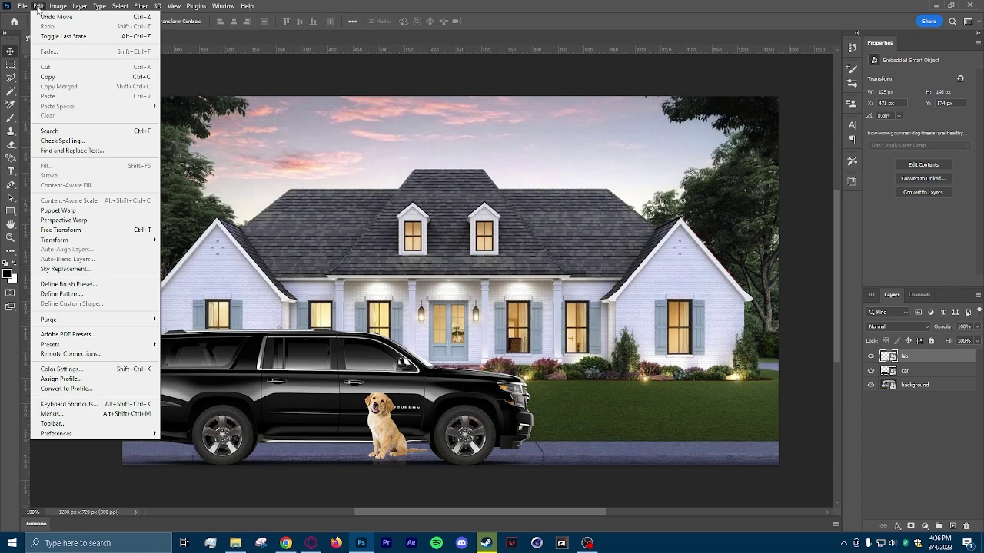
Step: Free-transform the golden retriever to enlarge it and tilt it about 2.08°
{"action": "left_click", "coordinate": [79, 230]}
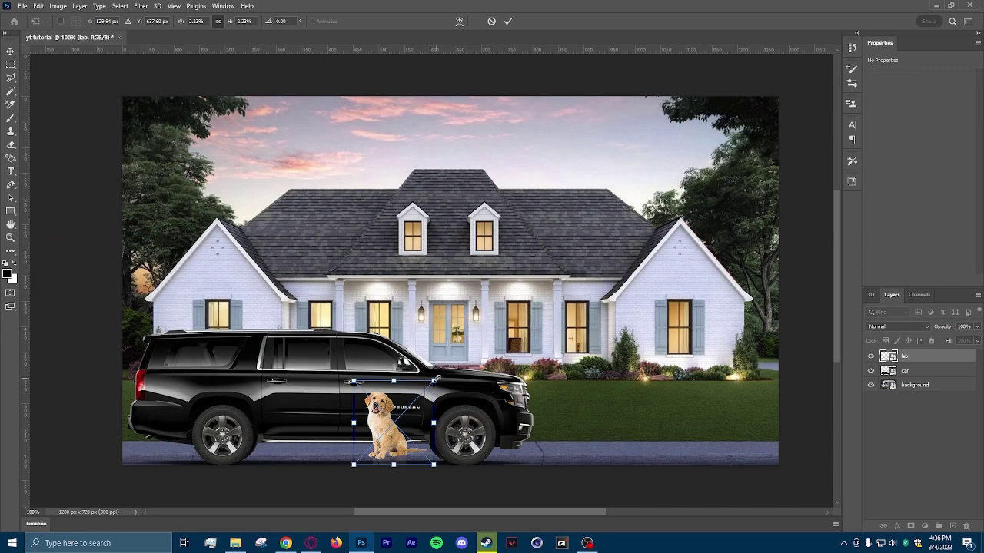
{"action": "left_click_drag", "start_coordinate": [435, 379], "coordinate": [707, 231]}
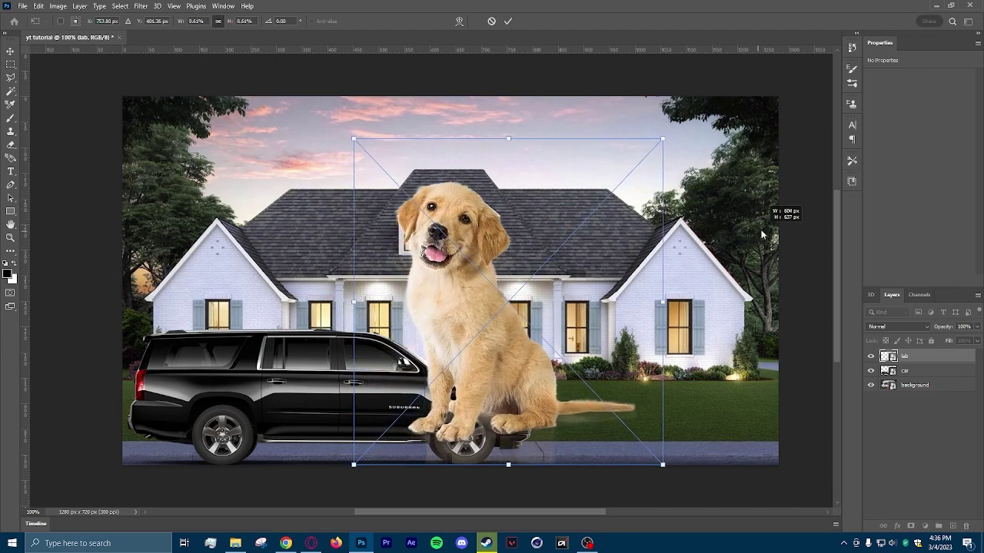
{"action": "left_click_drag", "start_coordinate": [572, 268], "coordinate": [549, 268]}
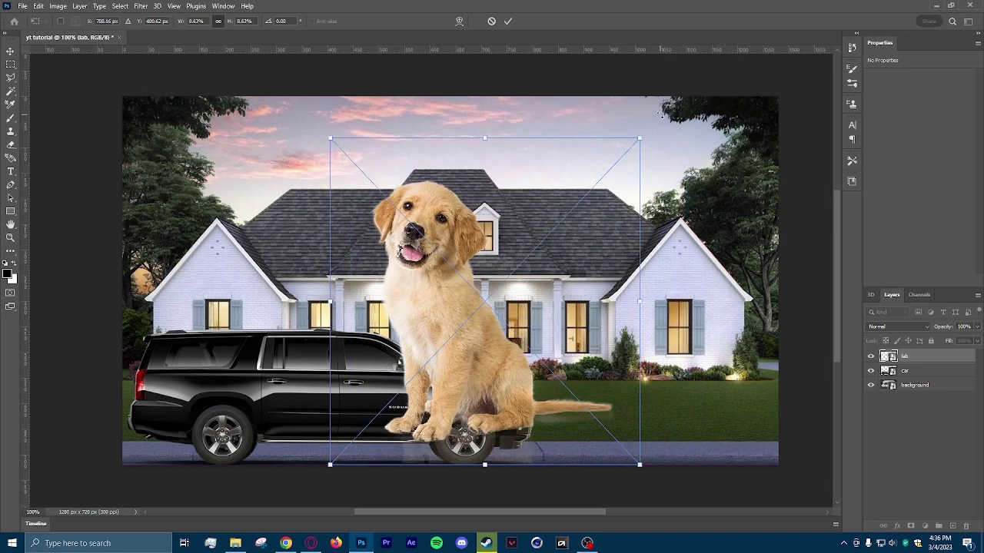
{"action": "mouse_move", "coordinate": [661, 115]}
{"action": "left_mouse_down"}
{"action": "mouse_move", "coordinate": [688, 150]}
{"action": "mouse_move", "coordinate": [730, 251]}
{"action": "mouse_move", "coordinate": [714, 355]}
{"action": "mouse_move", "coordinate": [626, 468]}
{"action": "mouse_move", "coordinate": [668, 399]}
{"action": "mouse_move", "coordinate": [623, 158]}
{"action": "mouse_move", "coordinate": [648, 153]}
{"action": "mouse_move", "coordinate": [654, 138]}
{"action": "mouse_move", "coordinate": [537, 226]}
{"action": "mouse_move", "coordinate": [657, 132]}
{"action": "left_mouse_up"}
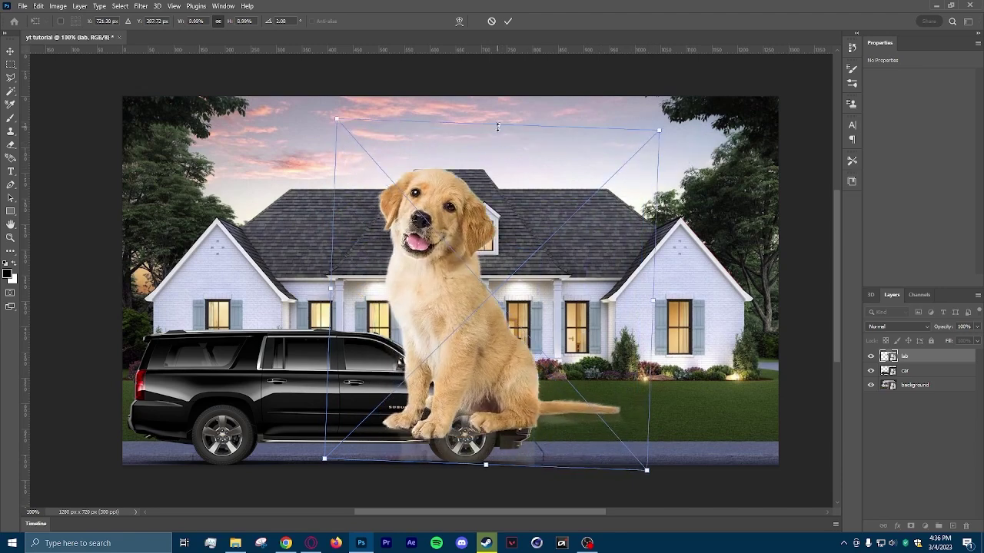
{"action": "left_click_drag", "start_coordinate": [659, 134], "coordinate": [638, 143]}
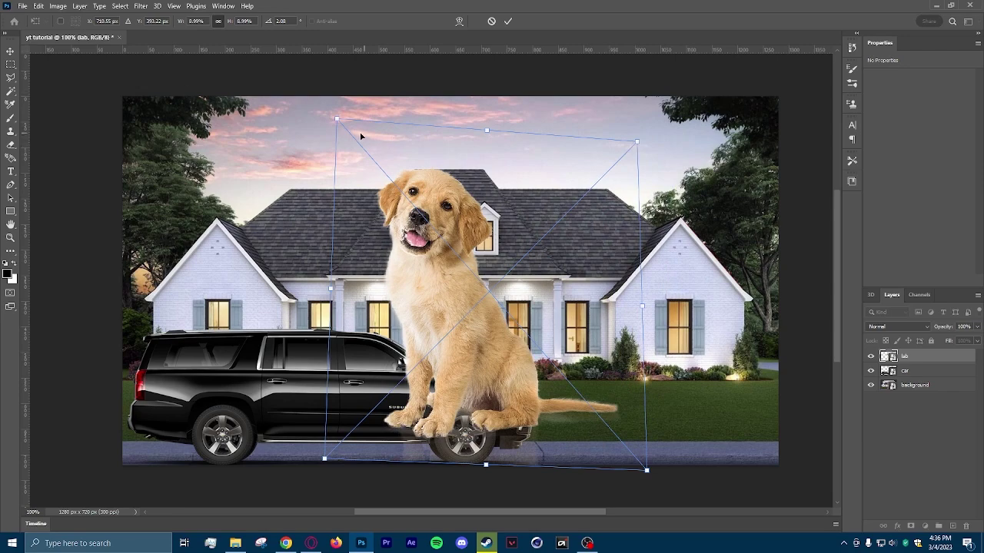
Step: Move the dog onto the street beside the SUV's front and commit
{"action": "left_click", "coordinate": [39, 5]}
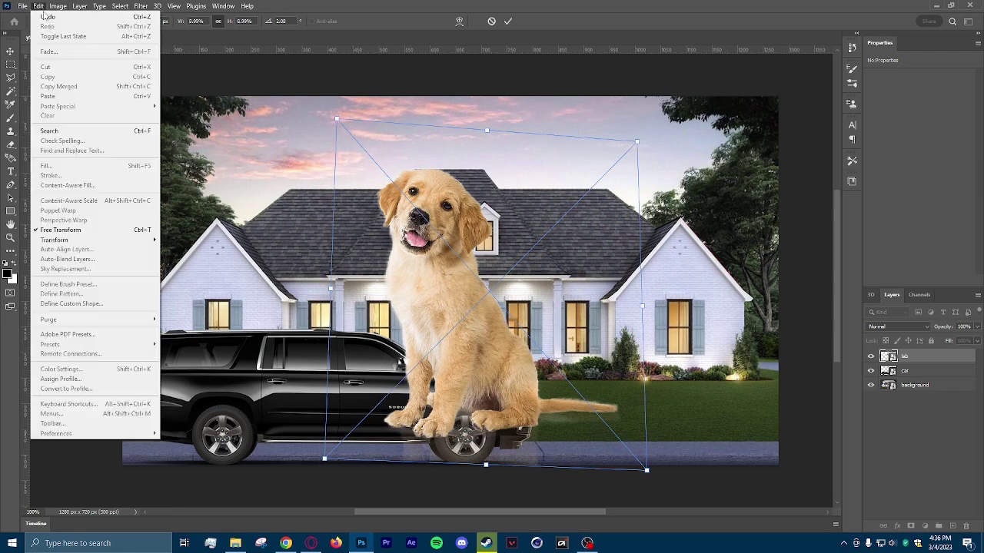
{"action": "left_click", "coordinate": [60, 230]}
{"action": "left_click_drag", "start_coordinate": [465, 259], "coordinate": [632, 282]}
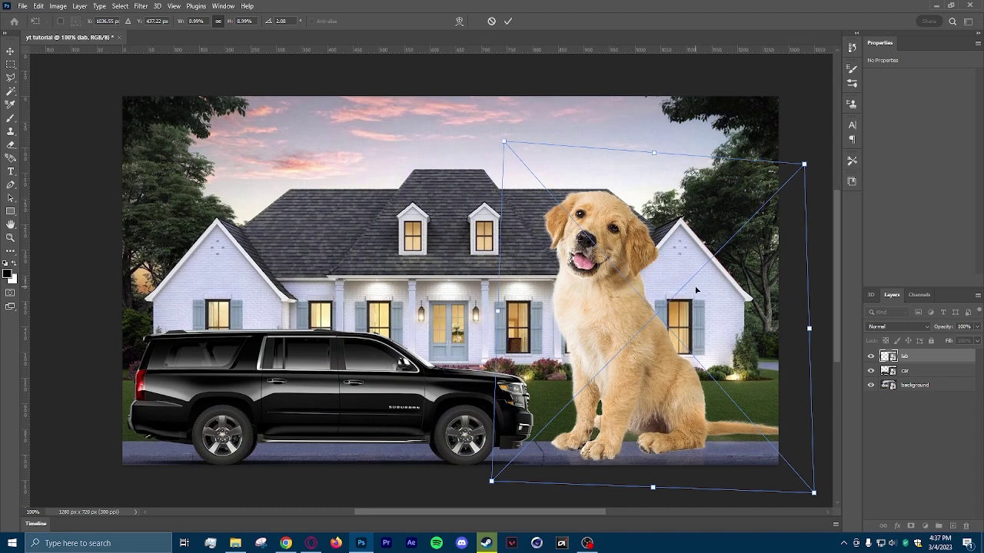
{"action": "key", "text": "Return"}
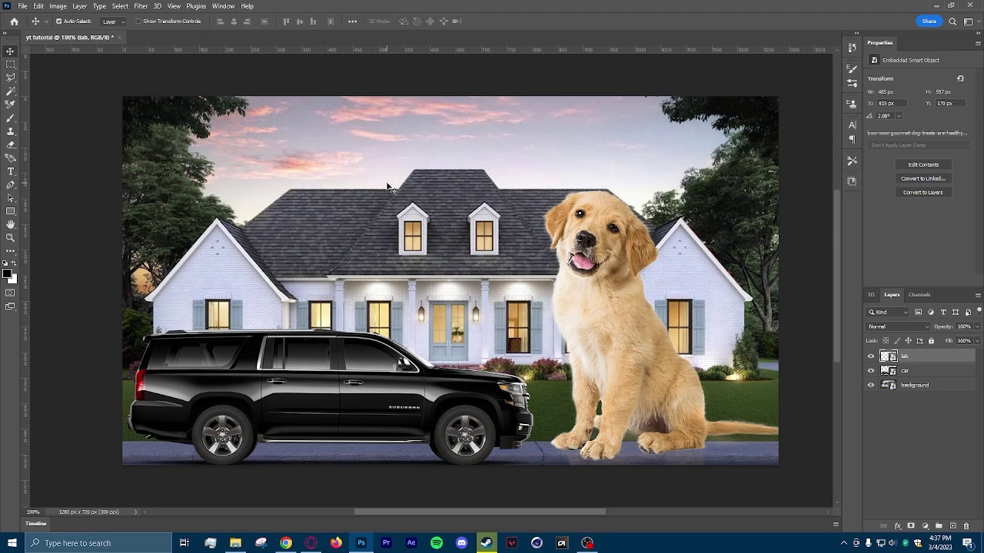
{"action": "left_click", "coordinate": [10, 92]}
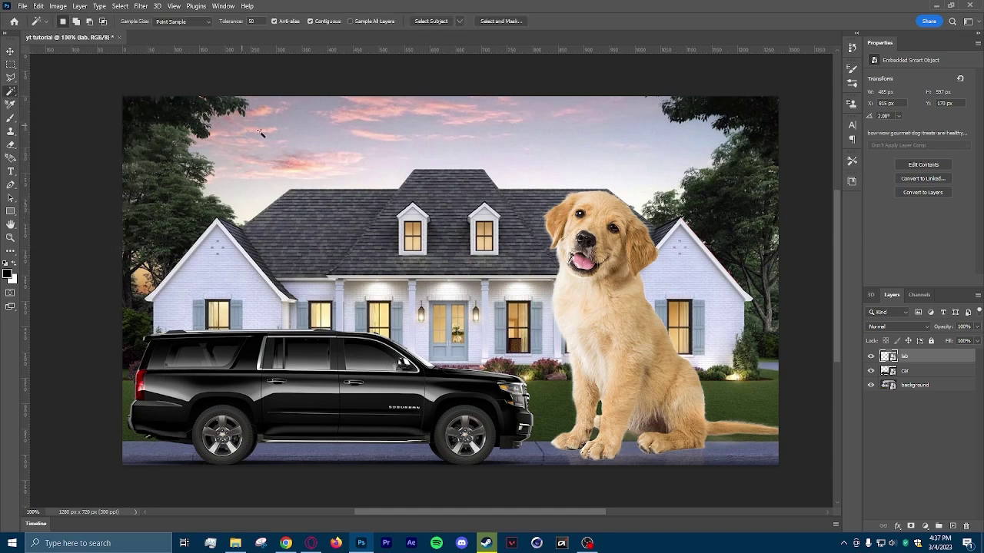
{"action": "left_click", "coordinate": [366, 145]}
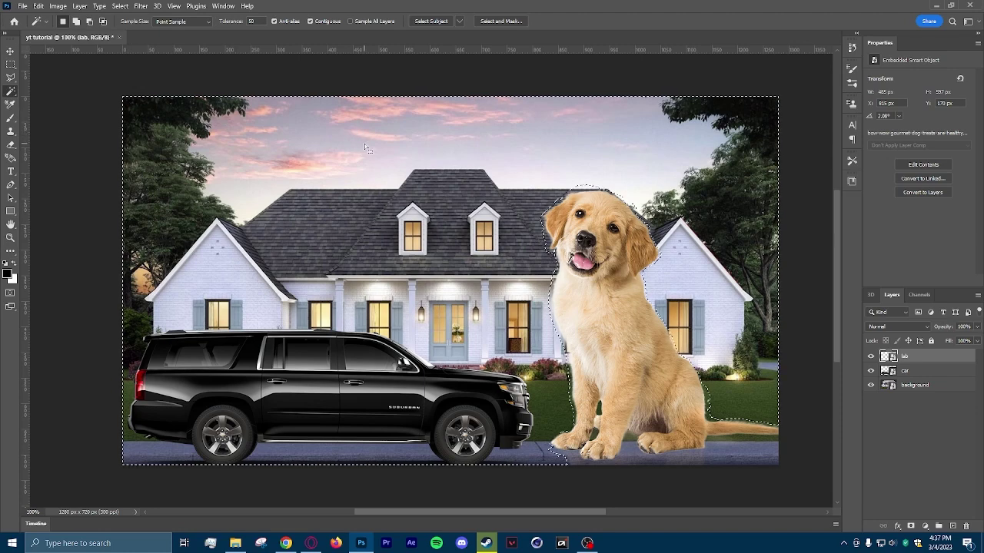
{"action": "key", "text": "ctrl+d"}
{"action": "left_click", "coordinate": [10, 51]}
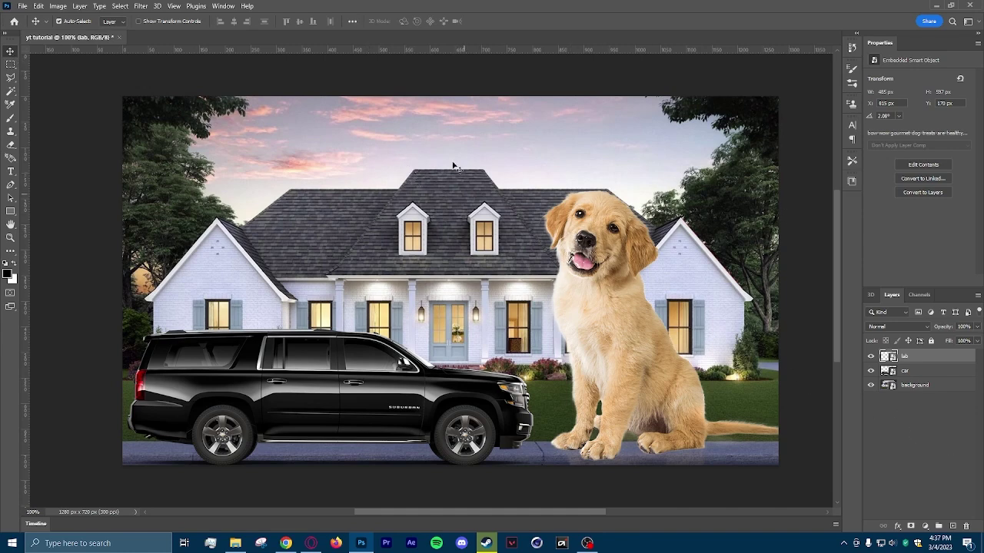
{"action": "left_click", "coordinate": [934, 388]}
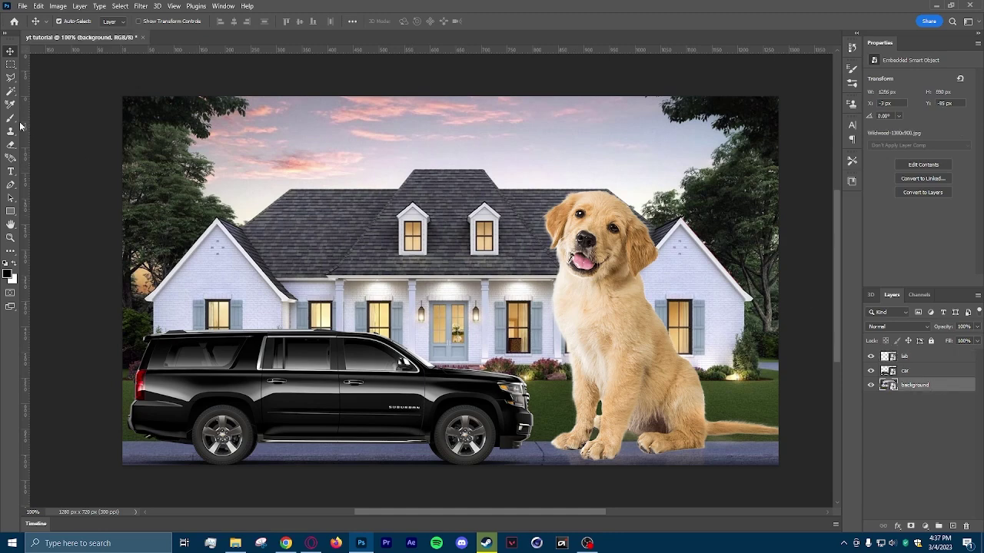
{"action": "left_click", "coordinate": [10, 93]}
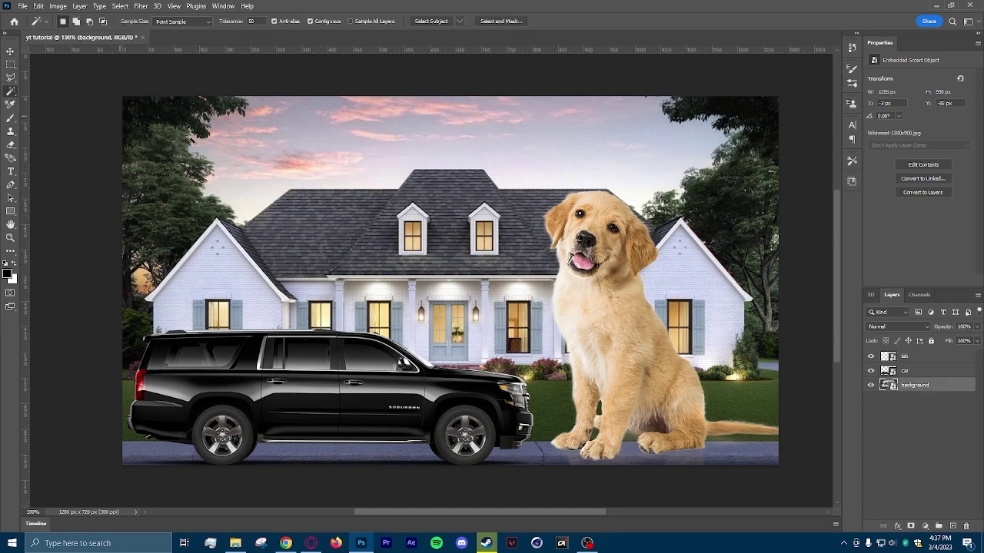
{"action": "left_click", "coordinate": [380, 129]}
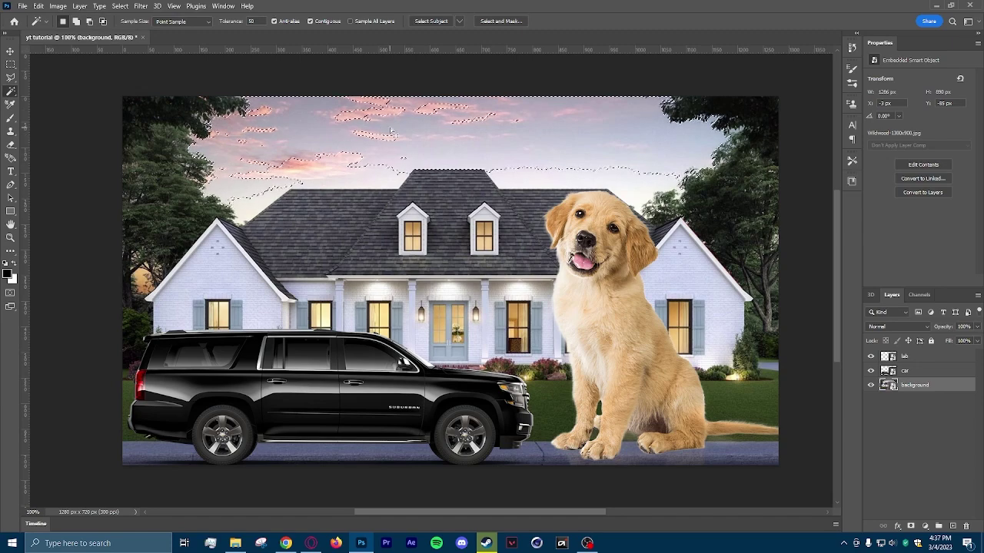
{"action": "key", "text": "Delete"}
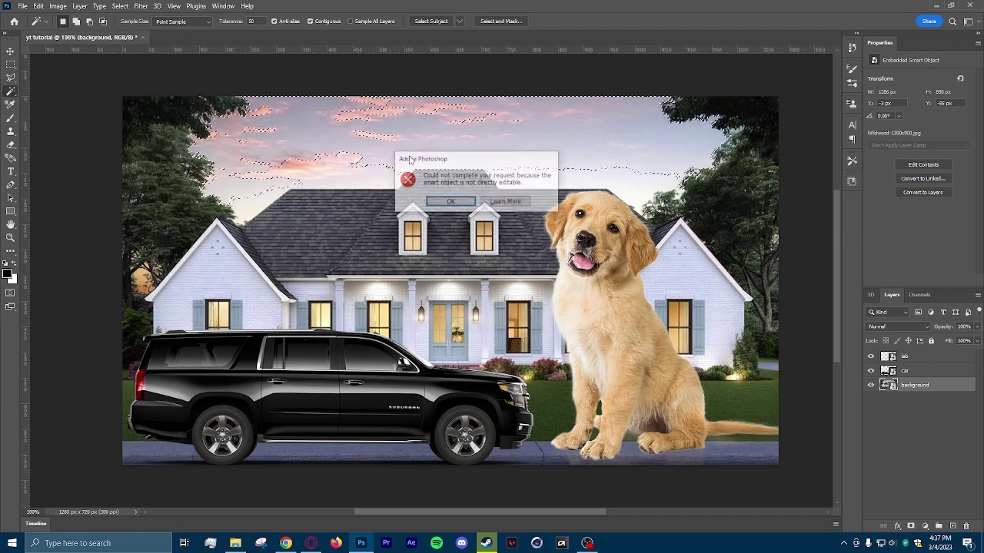
{"action": "left_click", "coordinate": [435, 202]}
{"action": "key", "text": "m"}
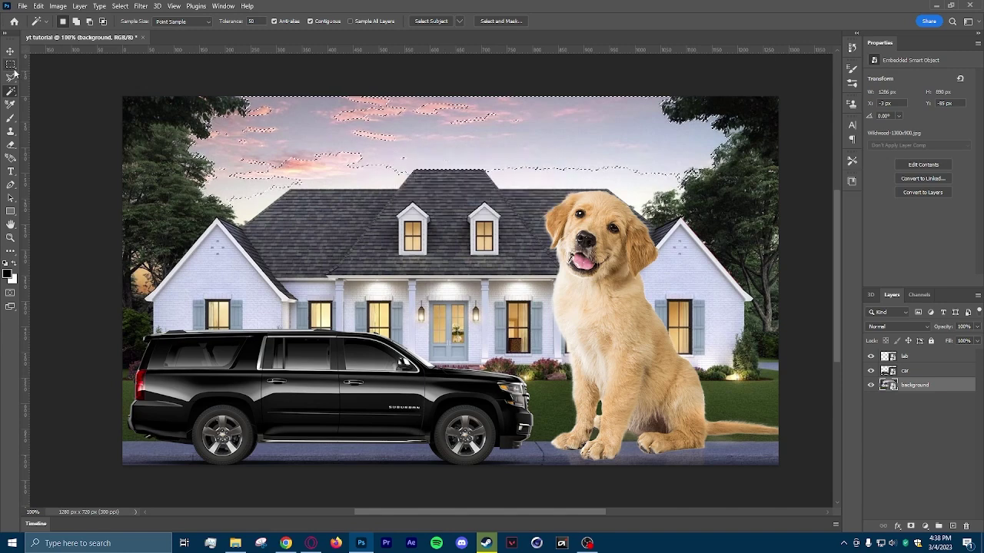
{"action": "left_click", "coordinate": [141, 119]}
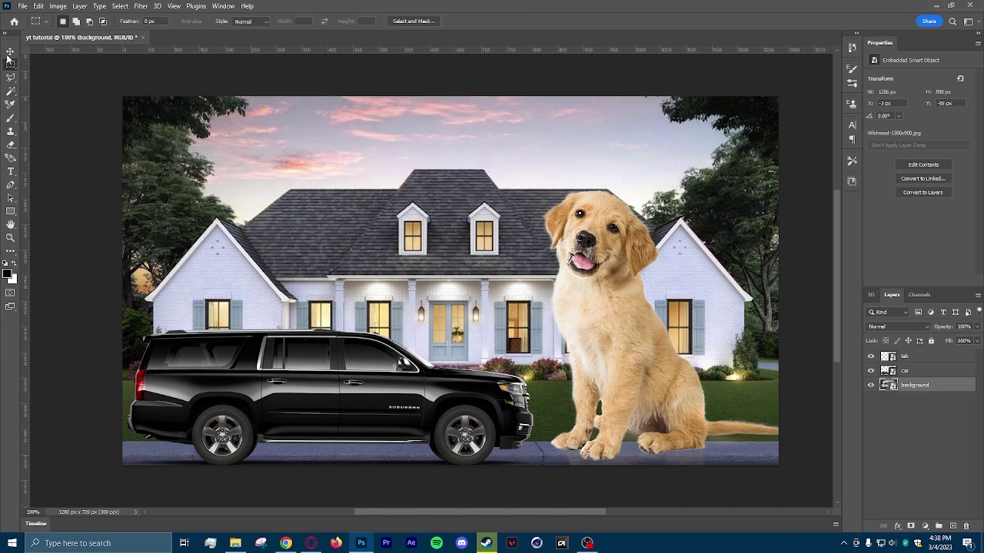
Step: Rasterize the background house image into an editable pixel layer
{"action": "right_click", "coordinate": [920, 388]}
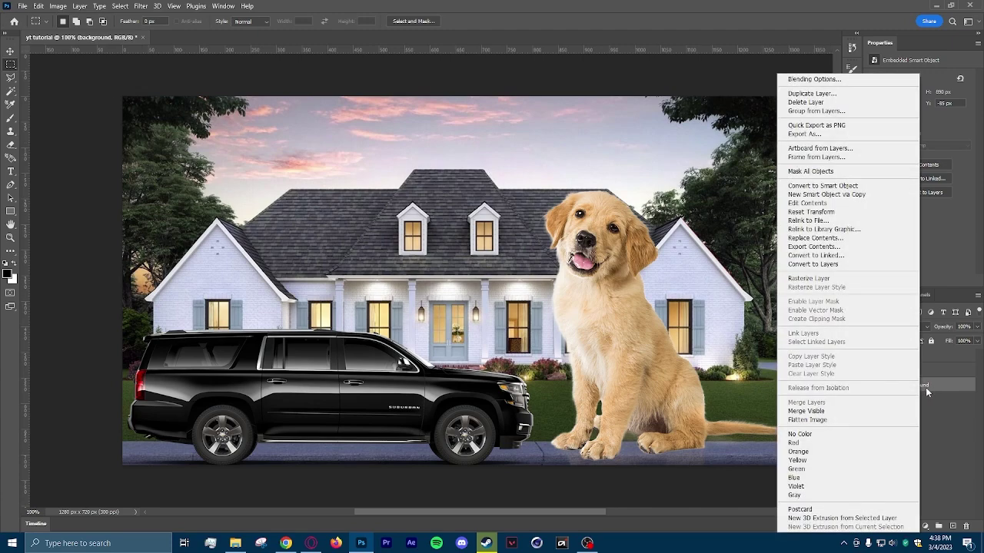
{"action": "left_click", "coordinate": [821, 279]}
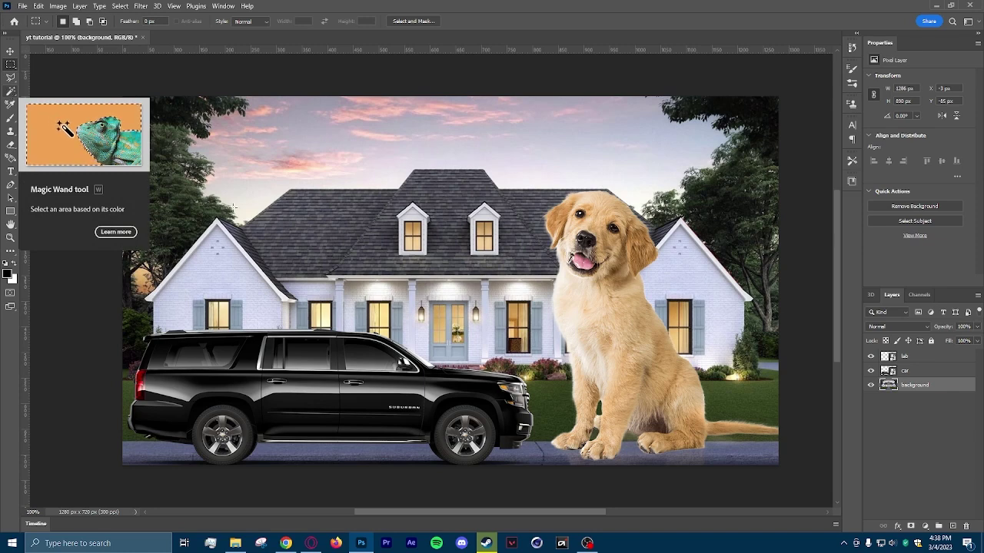
{"action": "left_click", "coordinate": [10, 92]}
Step: Try selecting and deleting the pink sky by colour, then undo and deselect the partial result
{"action": "left_click", "coordinate": [368, 152]}
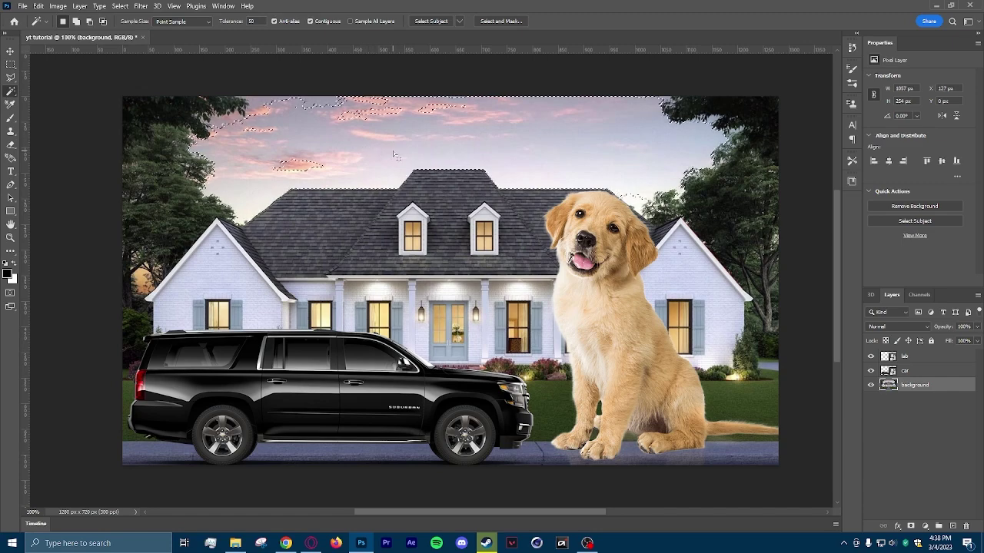
{"action": "key", "text": "Delete"}
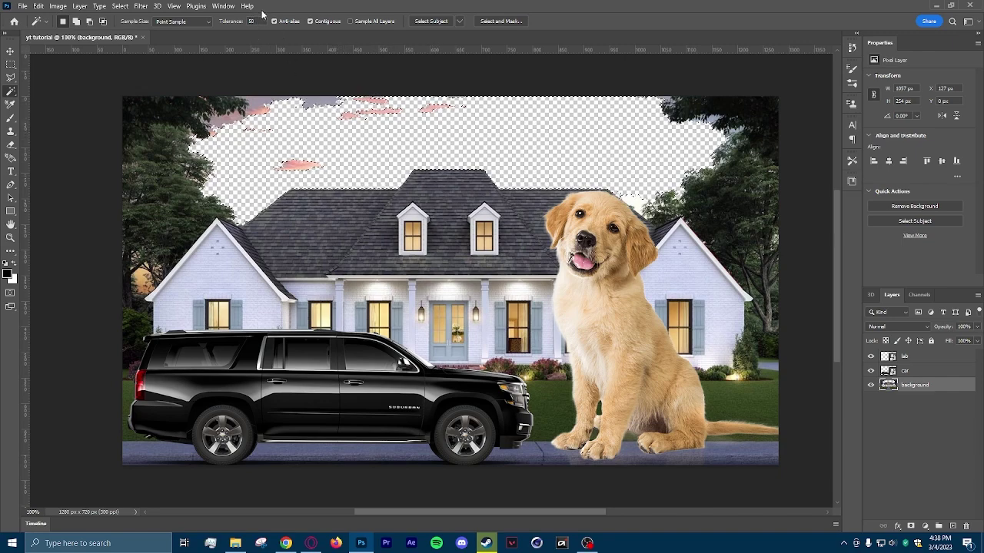
{"action": "key", "text": "ctrl+z"}
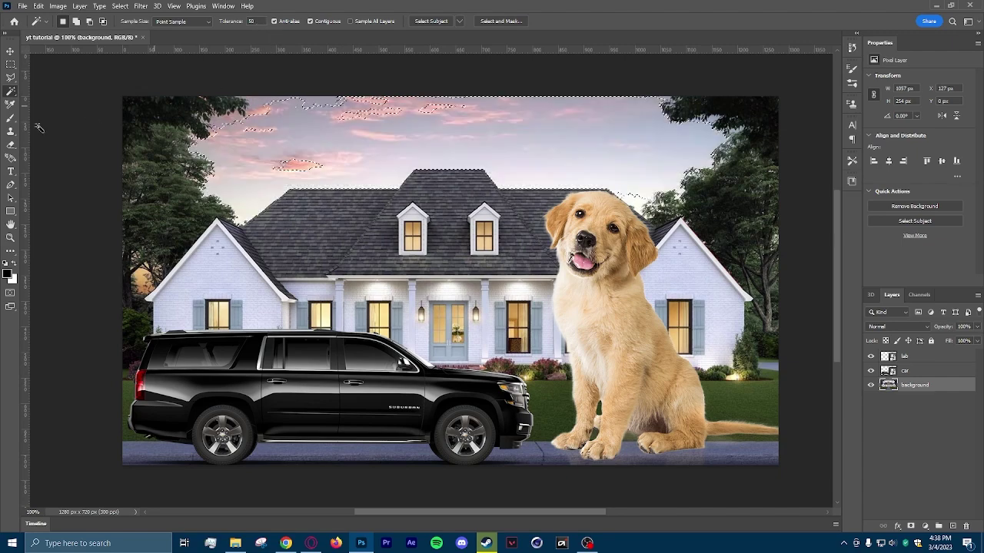
{"action": "left_click", "coordinate": [11, 65]}
{"action": "key", "text": "ctrl+d"}
Step: Brush-select the whole sky above the house with Quick Selection and delete it
{"action": "left_click", "coordinate": [11, 91]}
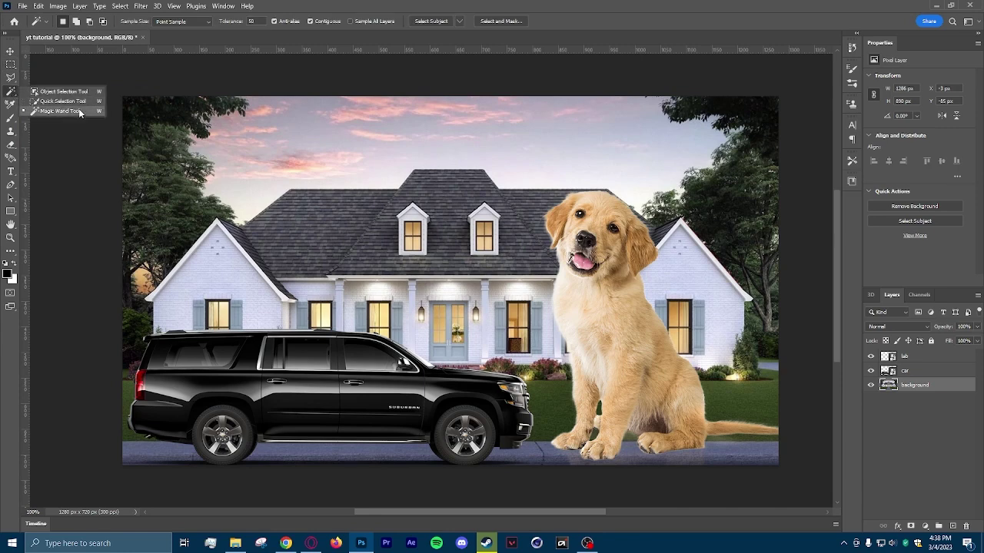
{"action": "left_click", "coordinate": [77, 101]}
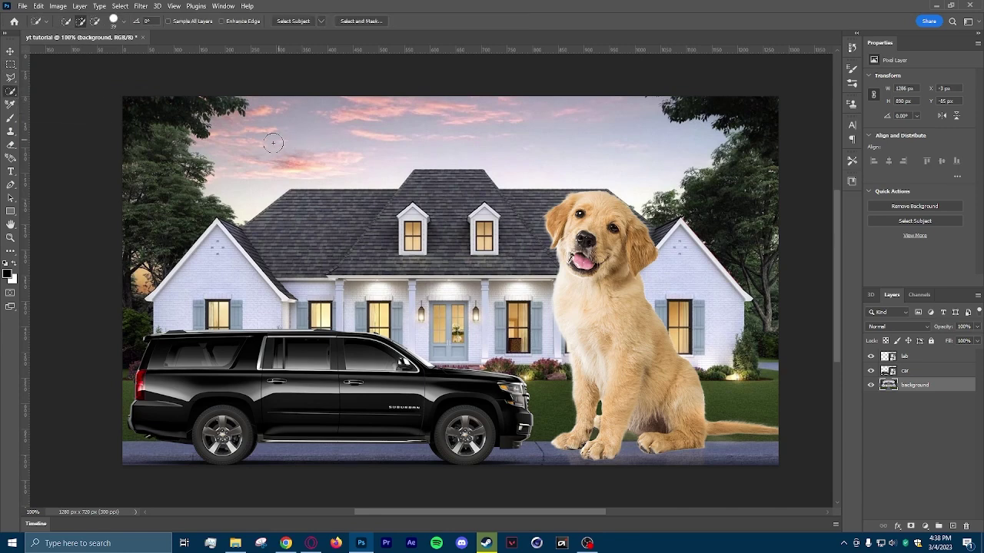
{"action": "mouse_move", "coordinate": [266, 158]}
{"action": "left_mouse_down"}
{"action": "mouse_move", "coordinate": [321, 125]}
{"action": "mouse_move", "coordinate": [326, 138]}
{"action": "mouse_move", "coordinate": [388, 116]}
{"action": "mouse_move", "coordinate": [467, 125]}
{"action": "mouse_move", "coordinate": [604, 84]}
{"action": "left_mouse_up"}
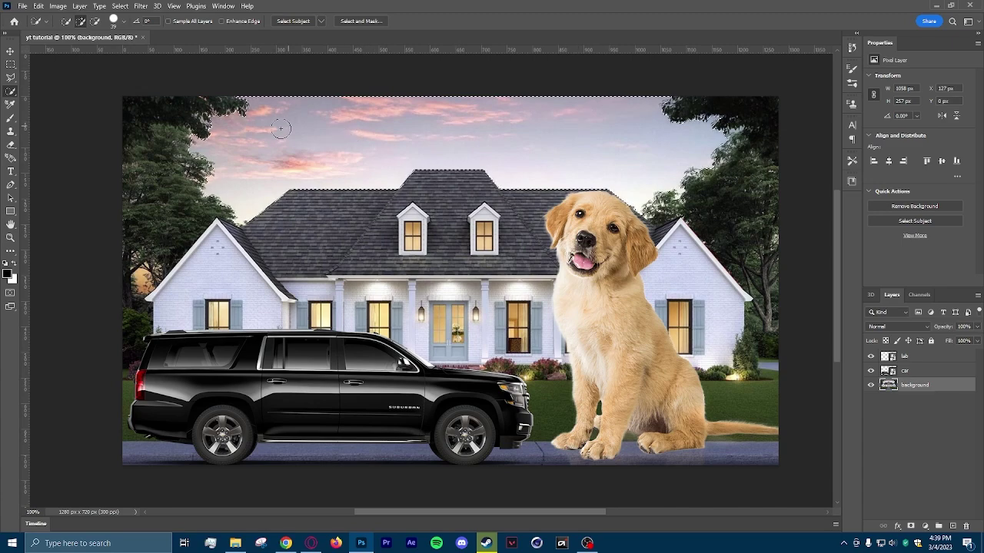
{"action": "key", "text": "Delete"}
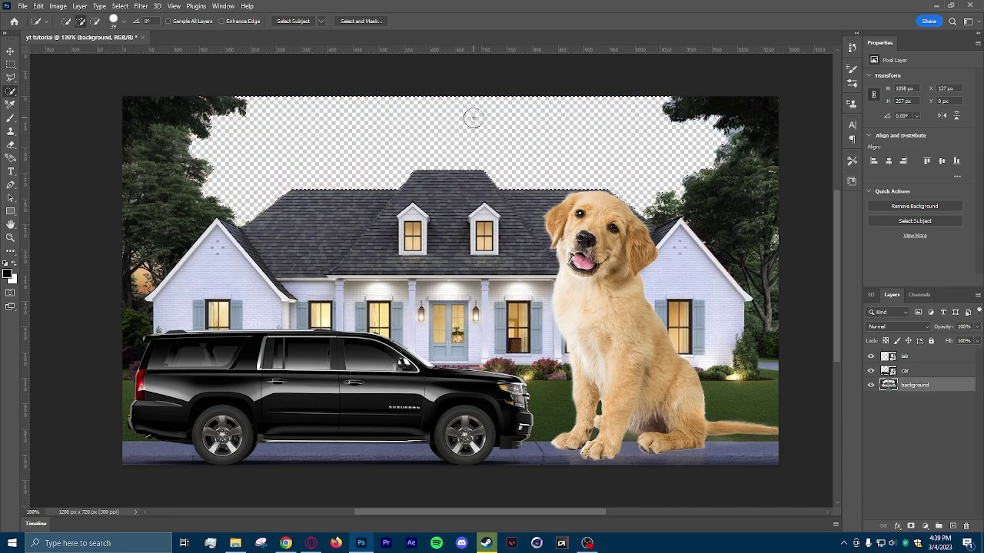
{"action": "left_click", "coordinate": [10, 64]}
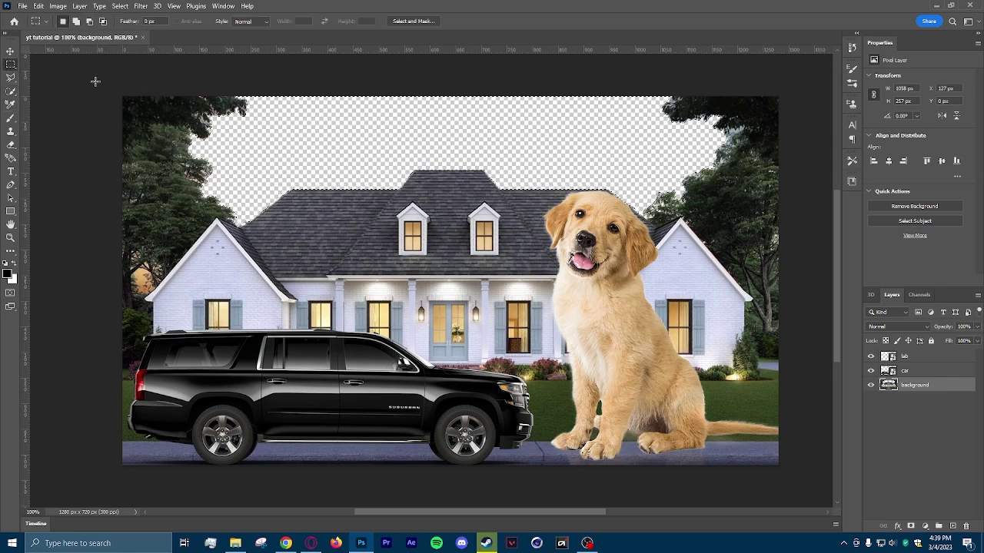
{"action": "left_click", "coordinate": [440, 183]}
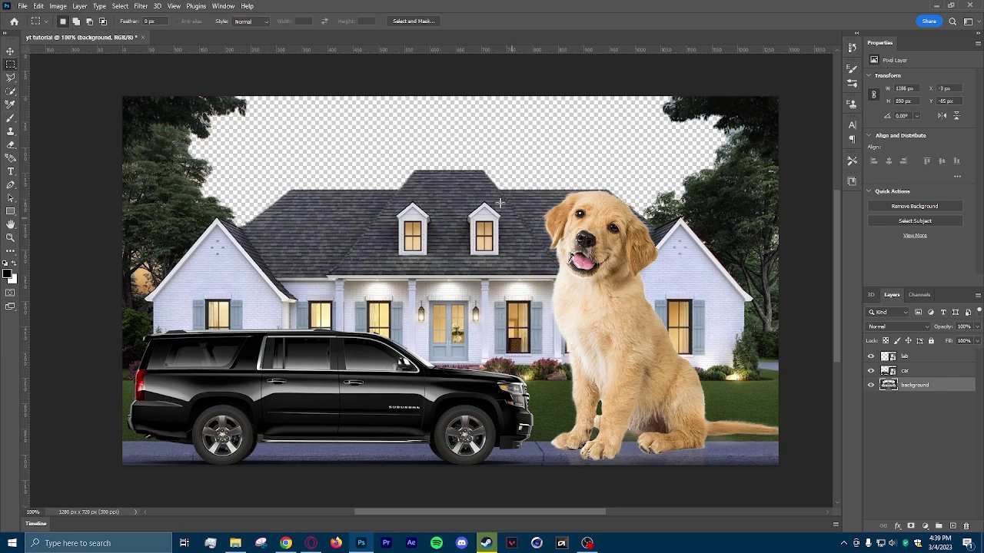
{"action": "left_click", "coordinate": [10, 93]}
{"action": "mouse_move", "coordinate": [303, 154]}
{"action": "left_mouse_down"}
{"action": "mouse_move", "coordinate": [411, 133]}
{"action": "mouse_move", "coordinate": [503, 138]}
{"action": "left_mouse_up"}
{"action": "left_click_drag", "start_coordinate": [530, 217], "coordinate": [480, 232]}
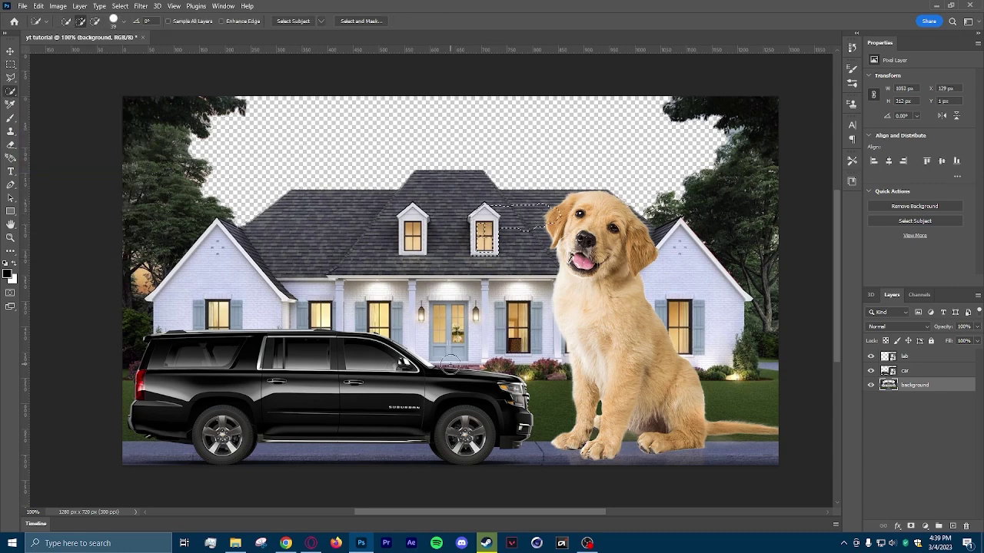
{"action": "left_click", "coordinate": [12, 65]}
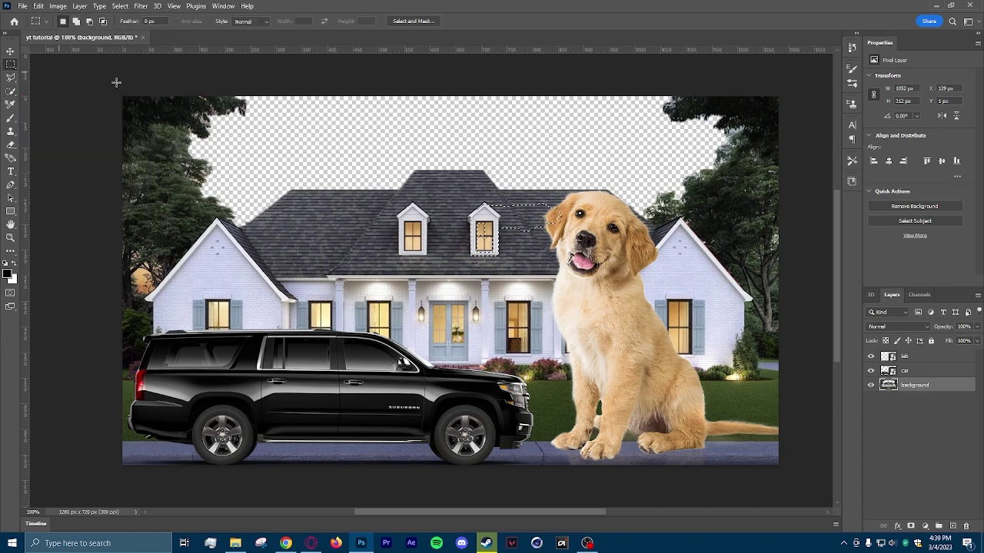
{"action": "key", "text": "ctrl+d"}
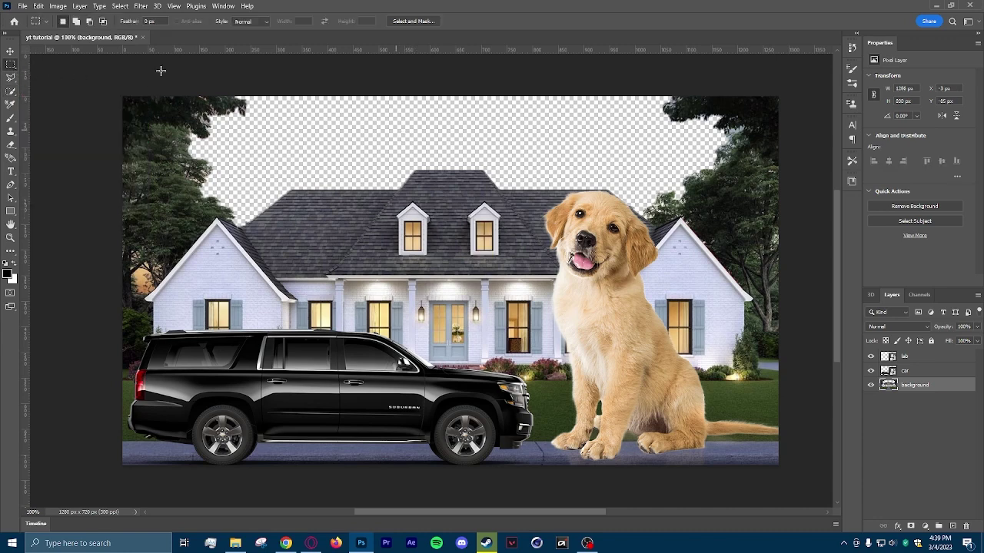
{"action": "left_click", "coordinate": [12, 54]}
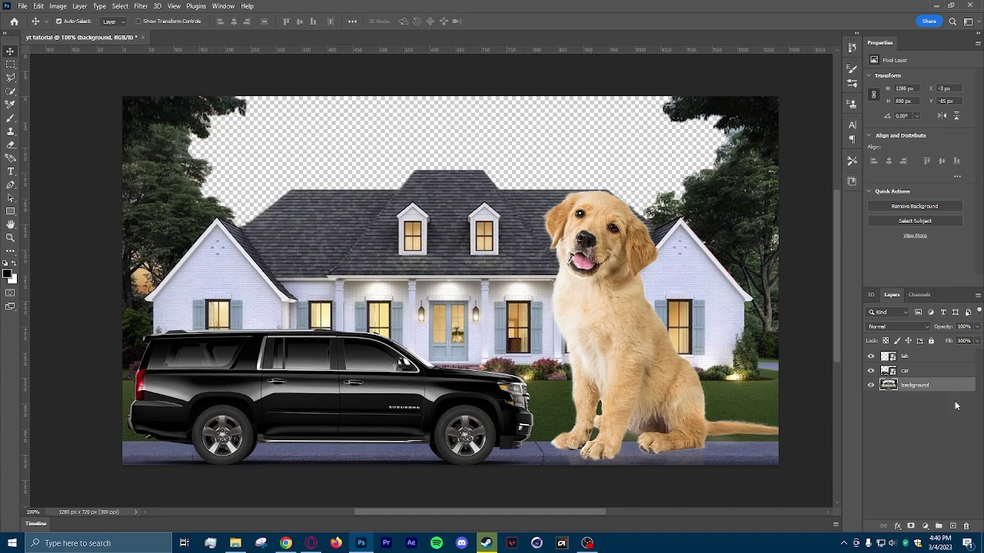
Step: Place the red sunset sky image as an embedded layer, nudged up to cover the top
{"action": "left_click", "coordinate": [22, 7]}
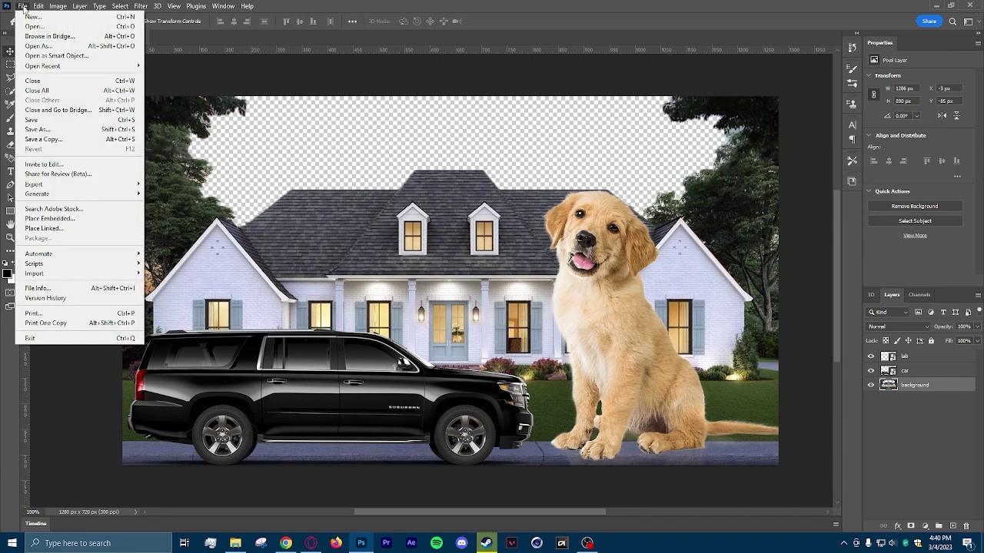
{"action": "left_click", "coordinate": [80, 218]}
{"action": "left_click", "coordinate": [232, 93]}
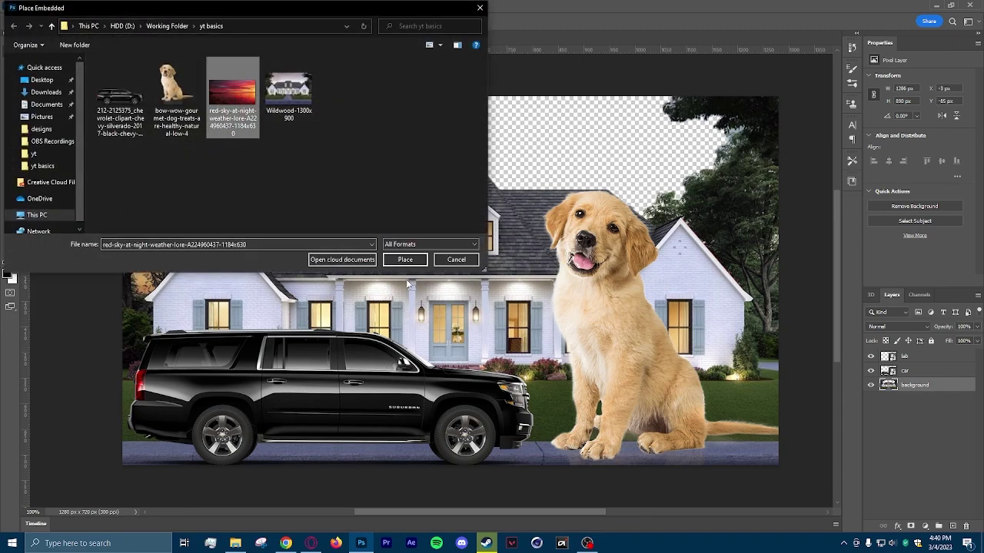
{"action": "left_click", "coordinate": [405, 259]}
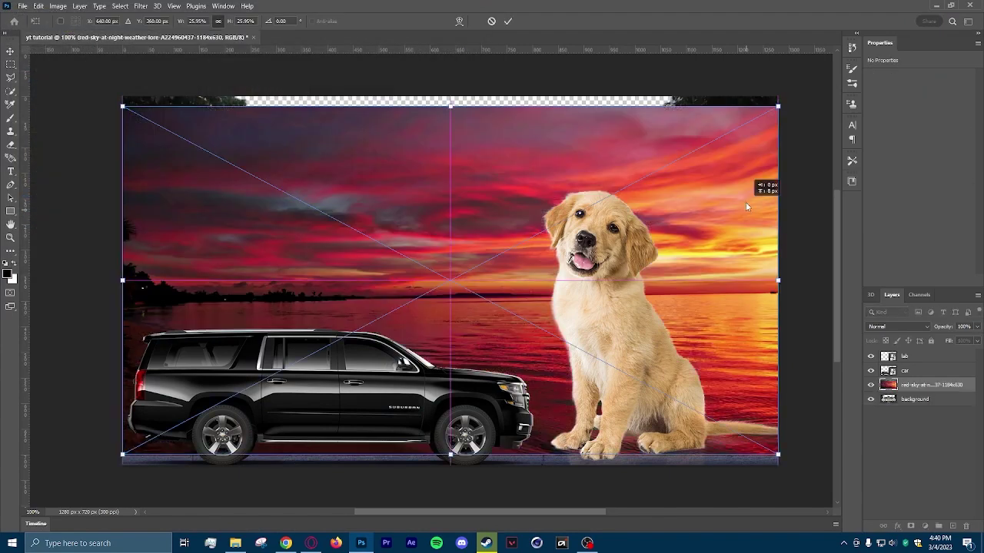
{"action": "left_click_drag", "start_coordinate": [746, 210], "coordinate": [746, 196]}
{"action": "key", "text": "Return"}
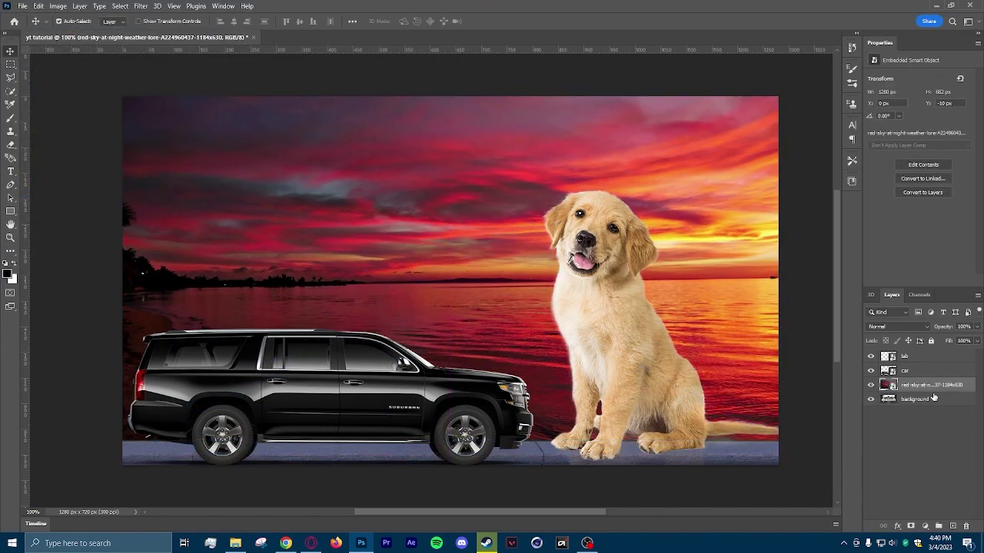
Step: Move the red sky layer below background, rename it 'sky', and check each layer
{"action": "left_click_drag", "start_coordinate": [932, 389], "coordinate": [931, 408]}
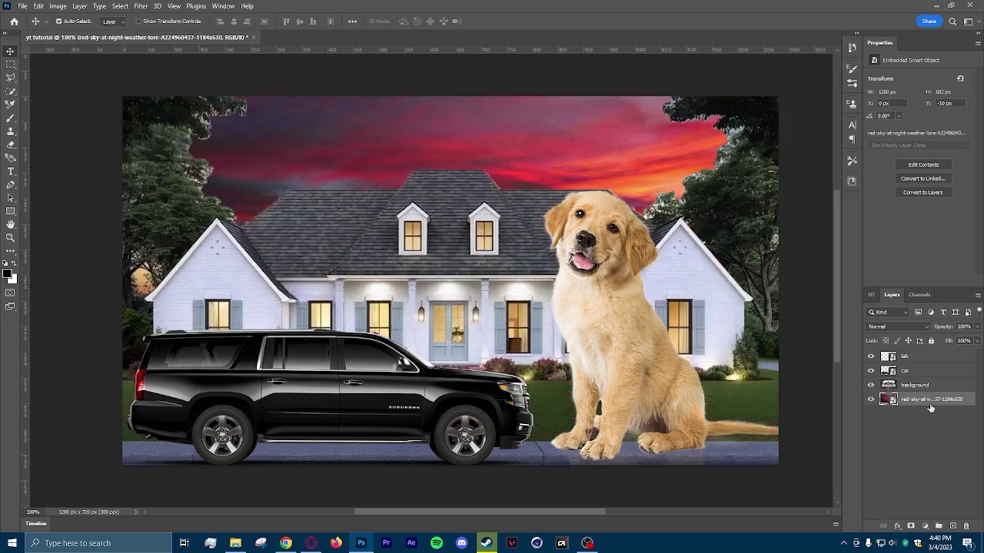
{"action": "double_click", "coordinate": [926, 400]}
{"action": "key", "text": "BackSpace"}
{"action": "key", "text": "Return"}
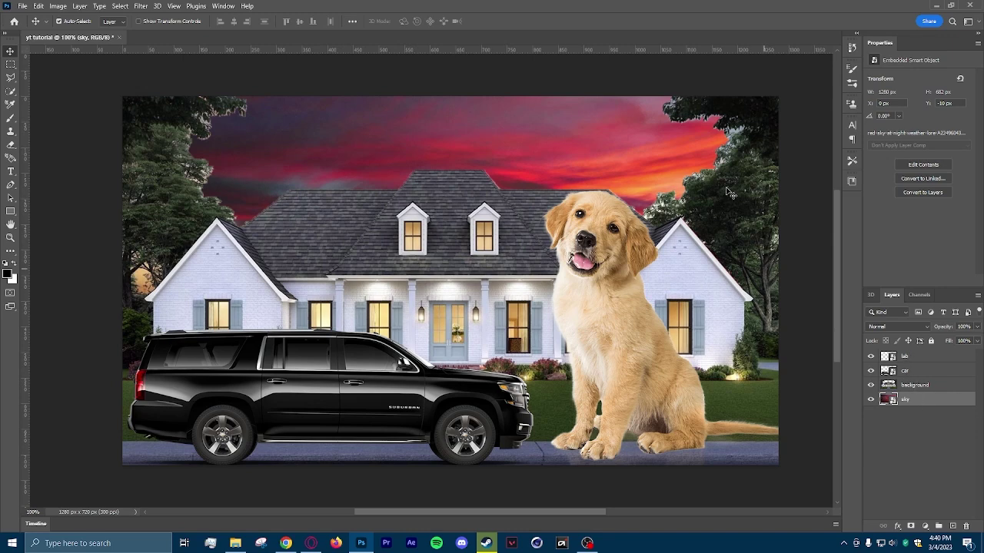
{"action": "left_click", "coordinate": [930, 387]}
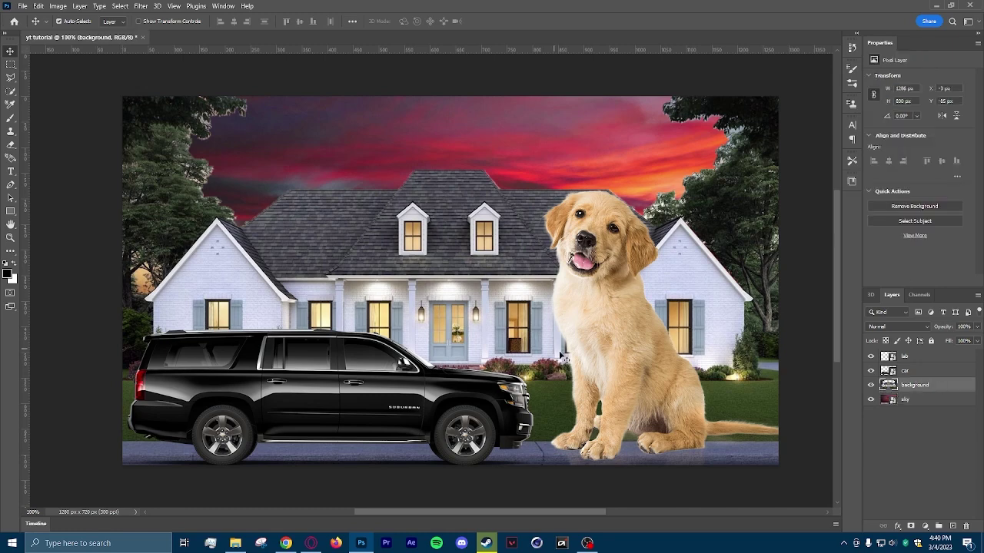
{"action": "left_click", "coordinate": [912, 373]}
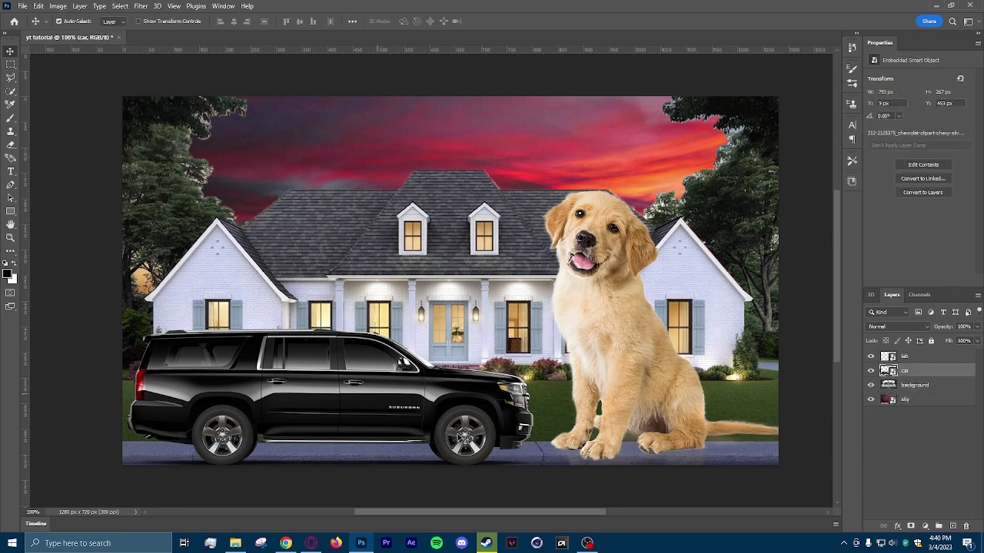
{"action": "left_click", "coordinate": [950, 358]}
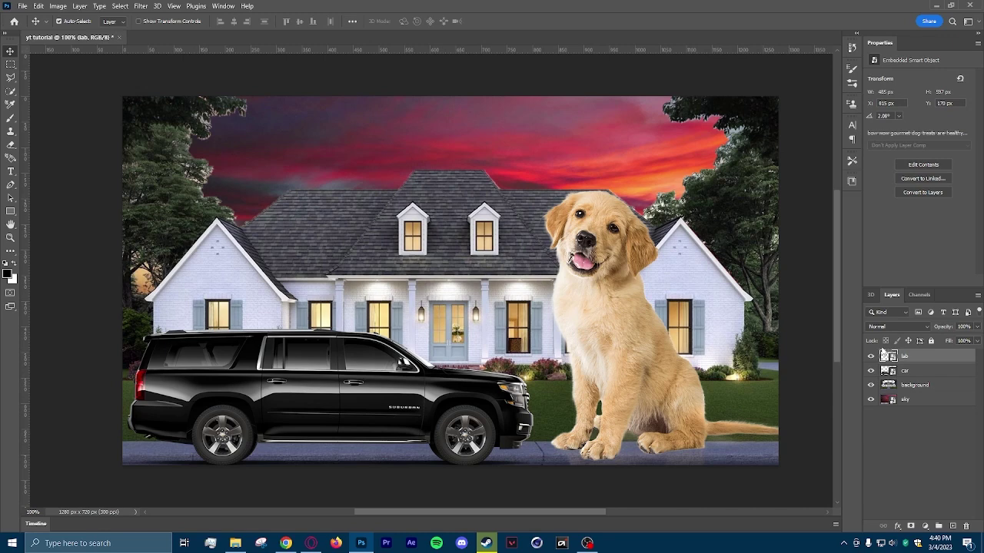
{"action": "left_click", "coordinate": [920, 399]}
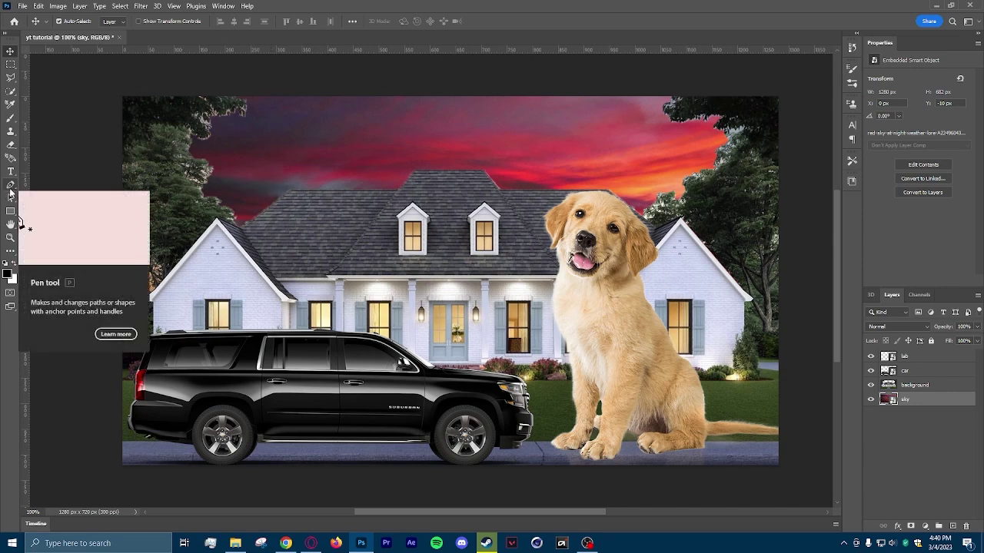
Step: Set up the Eraser with a Soft Round brush, rasterize the sky smart object, and select background
{"action": "left_click", "coordinate": [11, 146]}
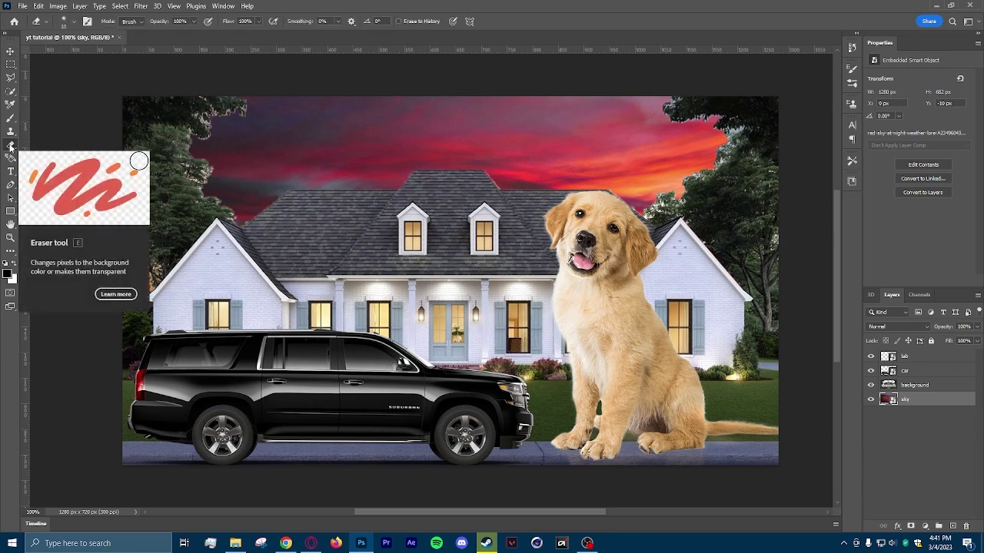
{"action": "left_click", "coordinate": [76, 23]}
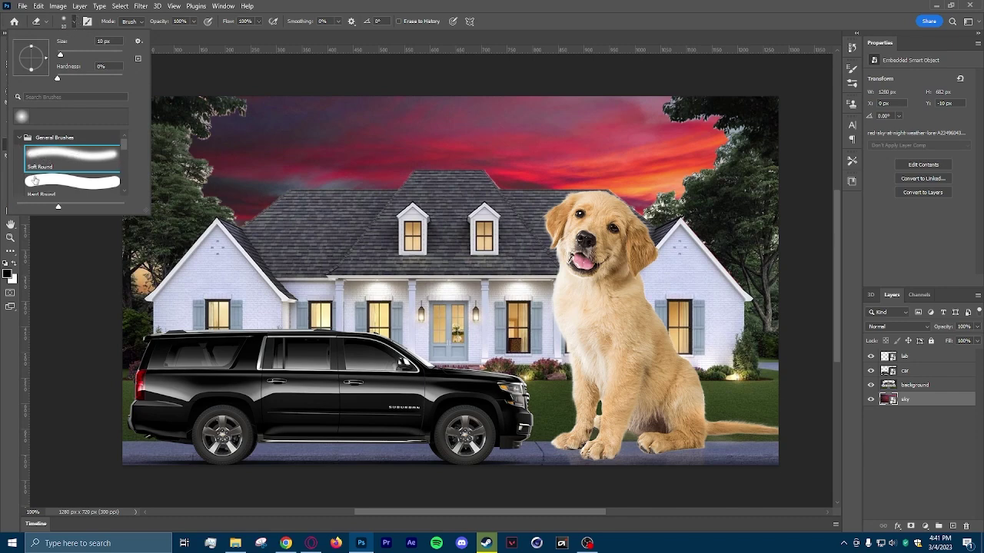
{"action": "scroll", "coordinate": [46, 164], "scroll_direction": "down", "scroll_amount": 3}
{"action": "scroll", "coordinate": [60, 160], "scroll_direction": "up", "scroll_amount": 3}
{"action": "left_click", "coordinate": [84, 246]}
{"action": "left_click", "coordinate": [451, 203]}
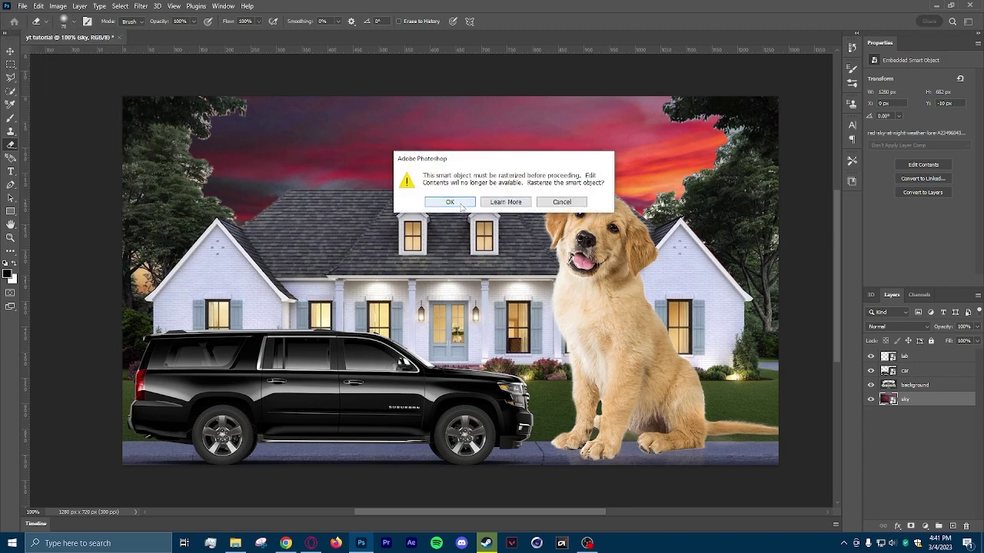
{"action": "left_click", "coordinate": [910, 385]}
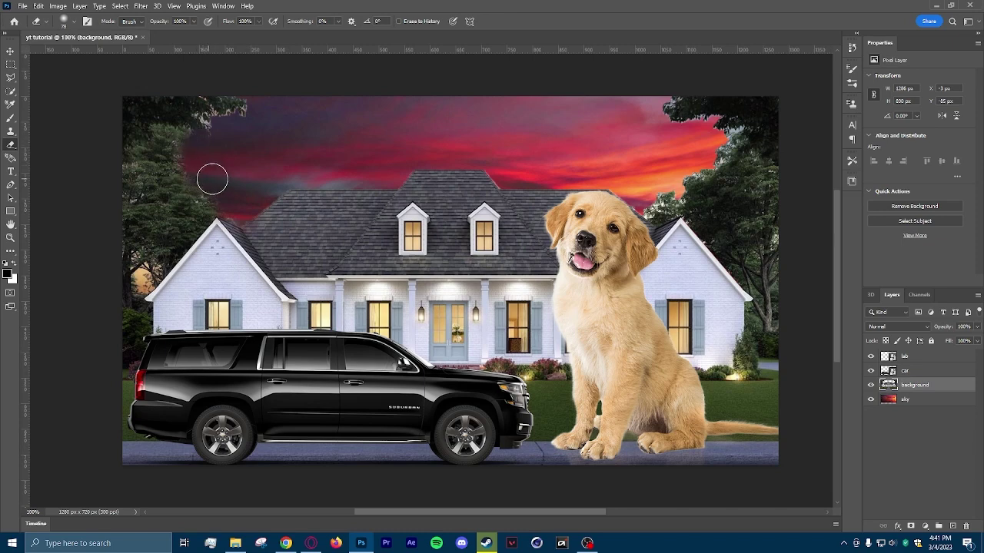
Step: Erase the top-left tree fringe and foliage above the roof's right corner to reveal the red sky
{"action": "mouse_move", "coordinate": [212, 127]}
{"action": "left_mouse_down"}
{"action": "mouse_move", "coordinate": [208, 120]}
{"action": "mouse_move", "coordinate": [251, 116]}
{"action": "left_mouse_up"}
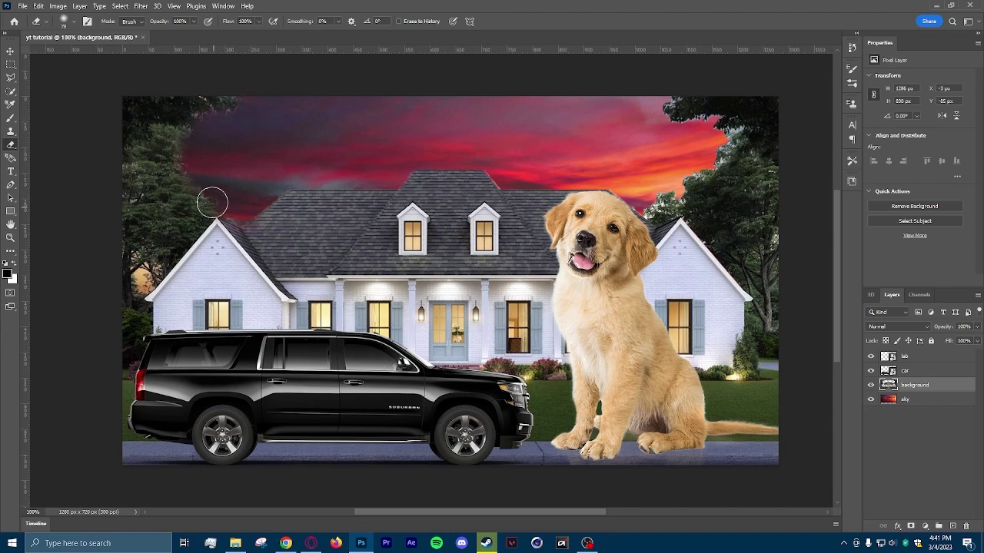
{"action": "mouse_move", "coordinate": [208, 182]}
{"action": "left_mouse_down"}
{"action": "mouse_move", "coordinate": [185, 145]}
{"action": "mouse_move", "coordinate": [248, 97]}
{"action": "left_mouse_up"}
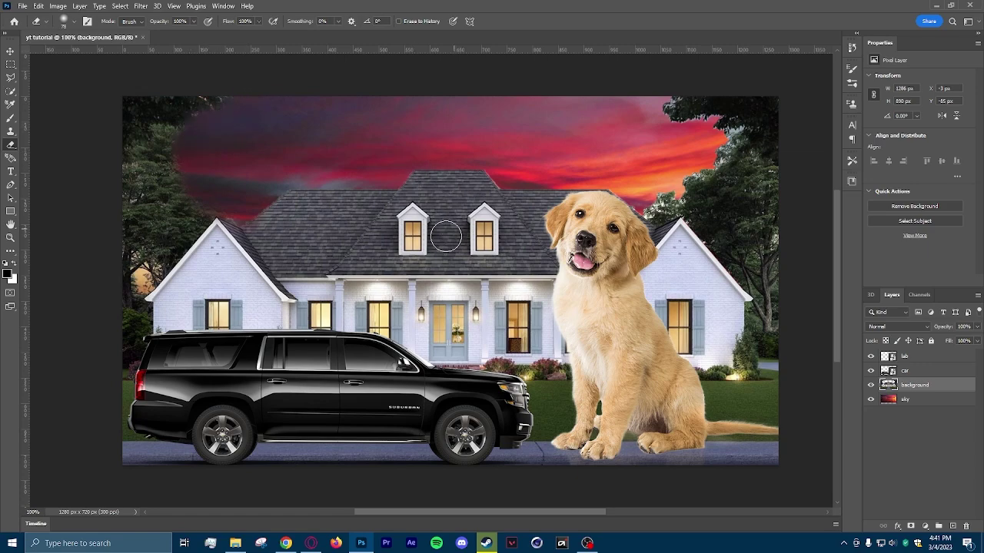
{"action": "scroll", "coordinate": [450, 226], "scroll_direction": "down", "scroll_amount": 2}
{"action": "scroll", "coordinate": [538, 230], "scroll_direction": "up", "scroll_amount": 4}
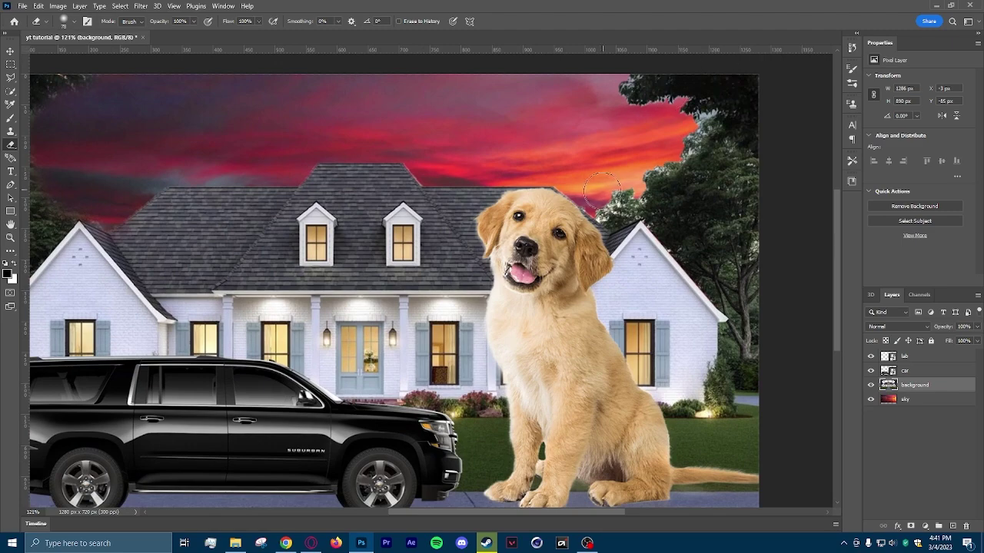
{"action": "scroll", "coordinate": [607, 194], "scroll_direction": "up", "scroll_amount": 2}
{"action": "mouse_move", "coordinate": [607, 185]}
{"action": "left_mouse_down"}
{"action": "mouse_move", "coordinate": [618, 206]}
{"action": "mouse_move", "coordinate": [611, 209]}
{"action": "mouse_move", "coordinate": [630, 188]}
{"action": "mouse_move", "coordinate": [638, 219]}
{"action": "mouse_move", "coordinate": [676, 196]}
{"action": "mouse_move", "coordinate": [701, 161]}
{"action": "mouse_move", "coordinate": [742, 145]}
{"action": "mouse_move", "coordinate": [734, 66]}
{"action": "mouse_move", "coordinate": [780, 100]}
{"action": "left_mouse_up"}
{"action": "scroll", "coordinate": [719, 96], "scroll_direction": "up", "scroll_amount": 2}
{"action": "scroll", "coordinate": [719, 96], "scroll_direction": "up", "scroll_amount": 2}
{"action": "mouse_move", "coordinate": [749, 230]}
{"action": "left_mouse_down"}
{"action": "mouse_move", "coordinate": [744, 185]}
{"action": "mouse_move", "coordinate": [763, 158]}
{"action": "mouse_move", "coordinate": [791, 162]}
{"action": "mouse_move", "coordinate": [791, 150]}
{"action": "mouse_move", "coordinate": [673, 149]}
{"action": "mouse_move", "coordinate": [746, 141]}
{"action": "mouse_move", "coordinate": [692, 147]}
{"action": "mouse_move", "coordinate": [641, 133]}
{"action": "mouse_move", "coordinate": [633, 60]}
{"action": "mouse_move", "coordinate": [576, 81]}
{"action": "left_mouse_up"}
{"action": "scroll", "coordinate": [289, 179], "scroll_direction": "down", "scroll_amount": 5}
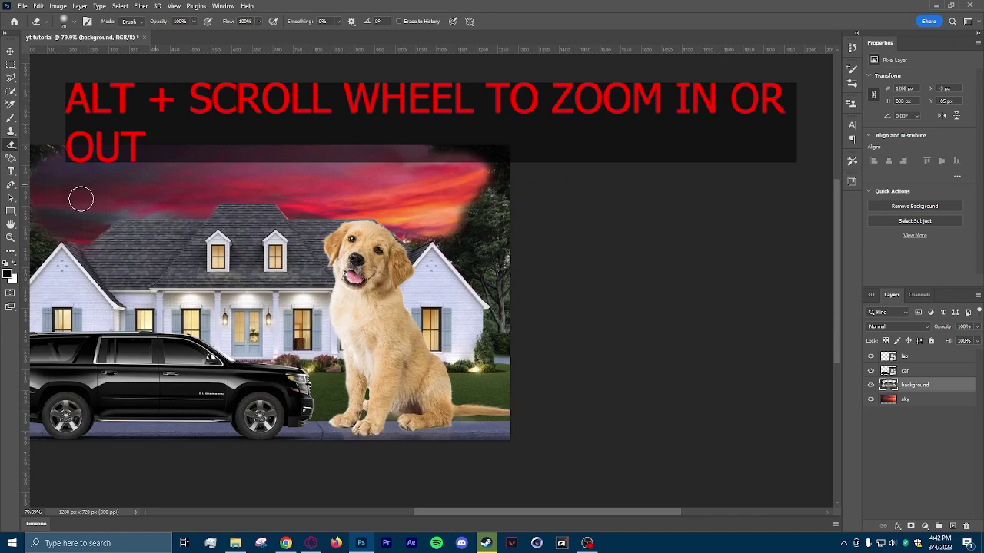
{"action": "scroll", "coordinate": [84, 198], "scroll_direction": "down", "scroll_amount": 5}
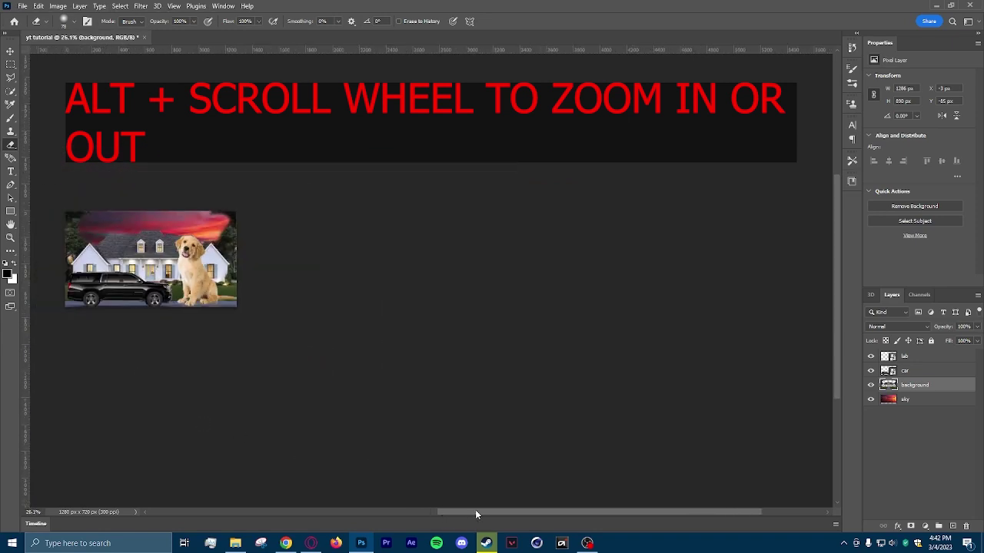
Step: Erase the remaining upper-right tree edge, undoing one stray stroke along the way
{"action": "left_click_drag", "start_coordinate": [475, 514], "coordinate": [383, 512]}
{"action": "scroll", "coordinate": [361, 244], "scroll_direction": "up", "scroll_amount": 5}
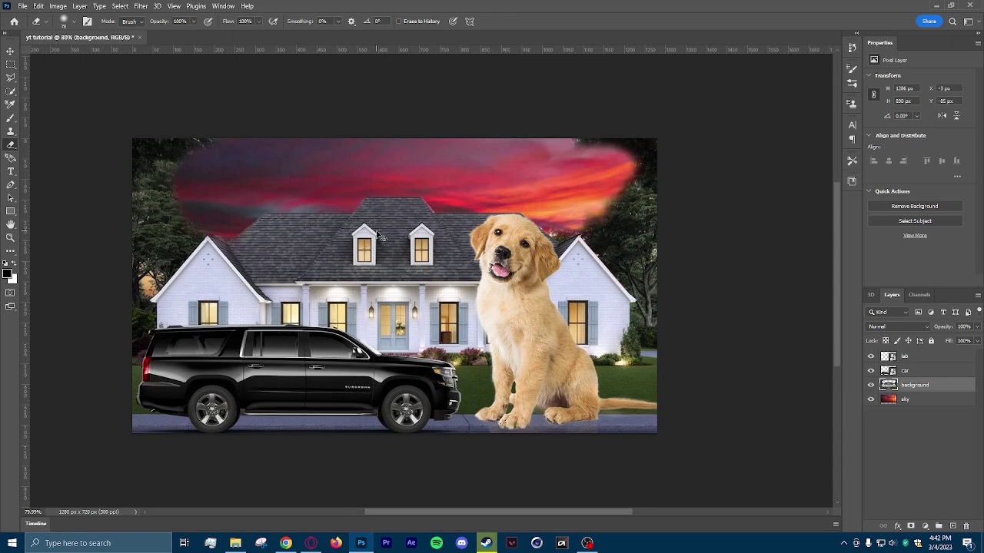
{"action": "mouse_move", "coordinate": [607, 219]}
{"action": "left_mouse_down"}
{"action": "mouse_move", "coordinate": [599, 196]}
{"action": "mouse_move", "coordinate": [615, 150]}
{"action": "left_mouse_up"}
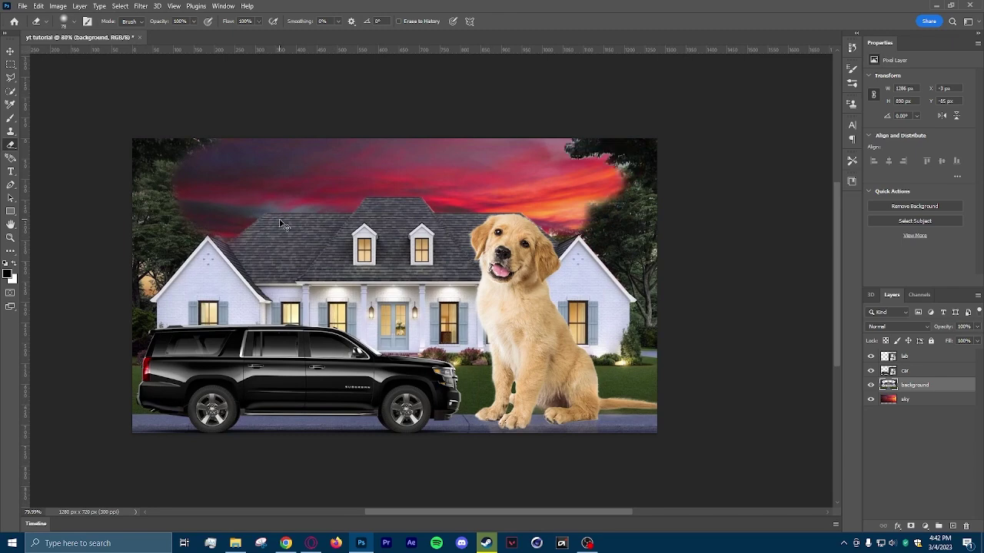
{"action": "scroll", "coordinate": [558, 116], "scroll_direction": "up", "scroll_amount": 3}
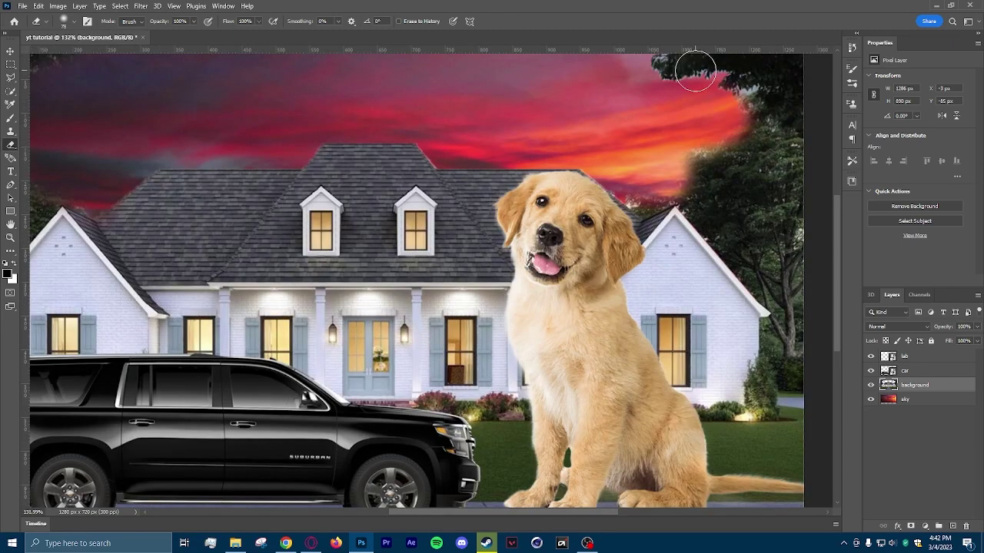
{"action": "mouse_move", "coordinate": [714, 102]}
{"action": "left_mouse_down"}
{"action": "mouse_move", "coordinate": [745, 92]}
{"action": "mouse_move", "coordinate": [719, 113]}
{"action": "mouse_move", "coordinate": [704, 98]}
{"action": "mouse_move", "coordinate": [712, 85]}
{"action": "mouse_move", "coordinate": [682, 92]}
{"action": "left_mouse_up"}
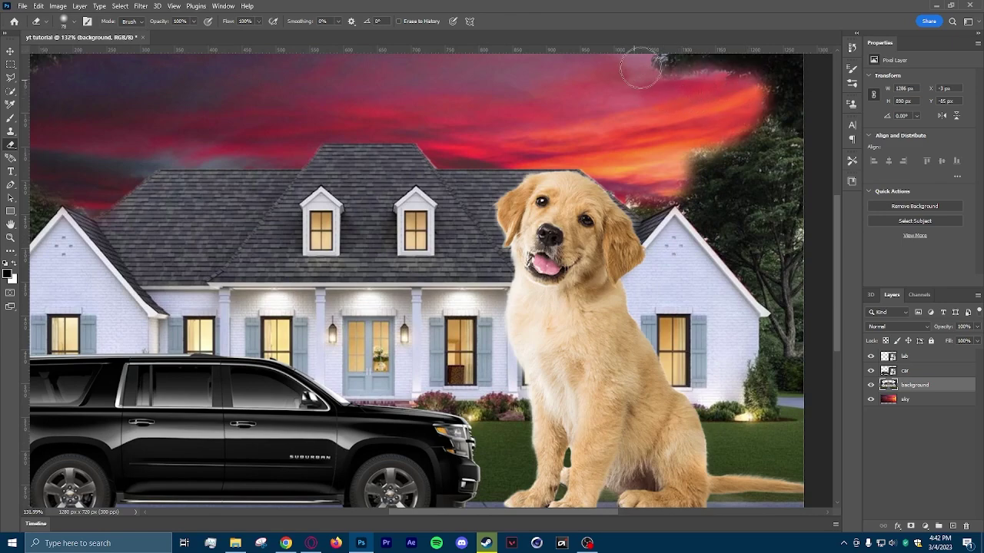
{"action": "scroll", "coordinate": [525, 184], "scroll_direction": "down", "scroll_amount": 3}
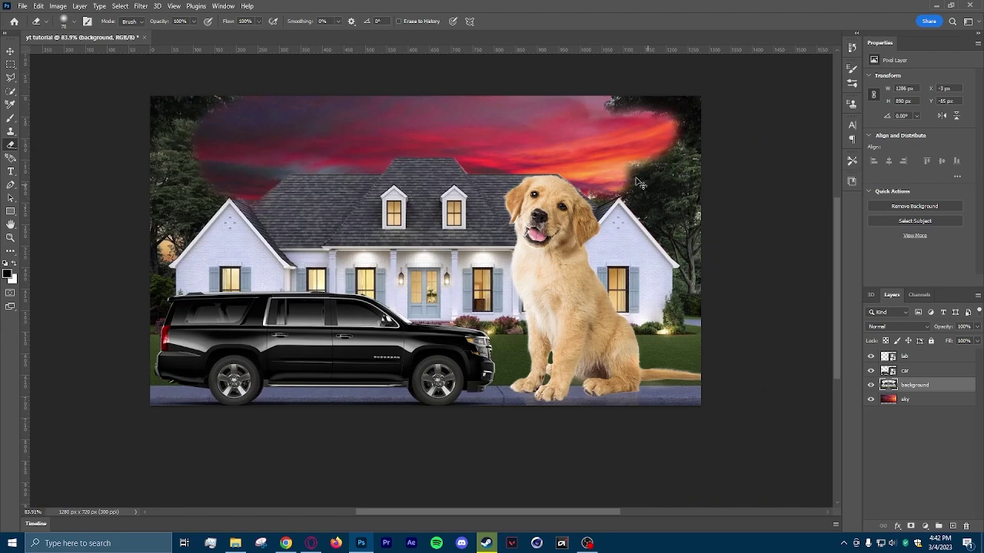
{"action": "key", "text": "ctrl+z"}
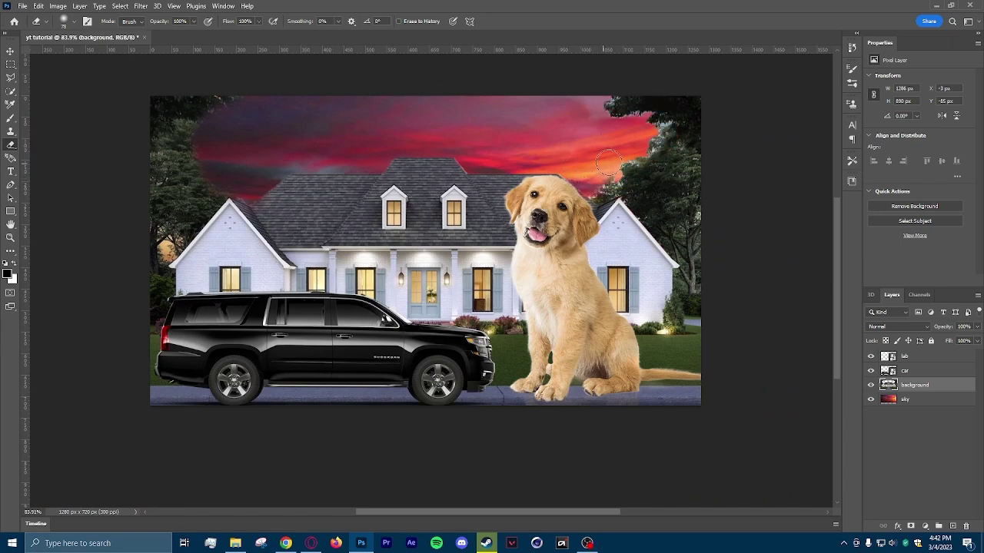
{"action": "mouse_move", "coordinate": [628, 146]}
{"action": "left_mouse_down"}
{"action": "mouse_move", "coordinate": [662, 129]}
{"action": "mouse_move", "coordinate": [604, 122]}
{"action": "mouse_move", "coordinate": [588, 113]}
{"action": "mouse_move", "coordinate": [607, 89]}
{"action": "left_mouse_up"}
{"action": "scroll", "coordinate": [253, 269], "scroll_direction": "down", "scroll_amount": 2, "text": "alt"}
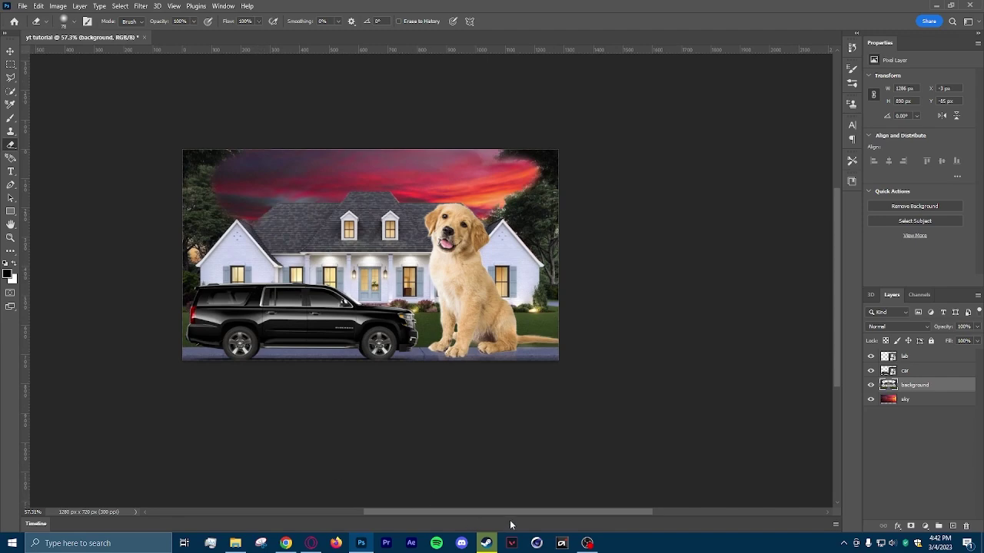
{"action": "left_click_drag", "start_coordinate": [508, 512], "coordinate": [451, 491]}
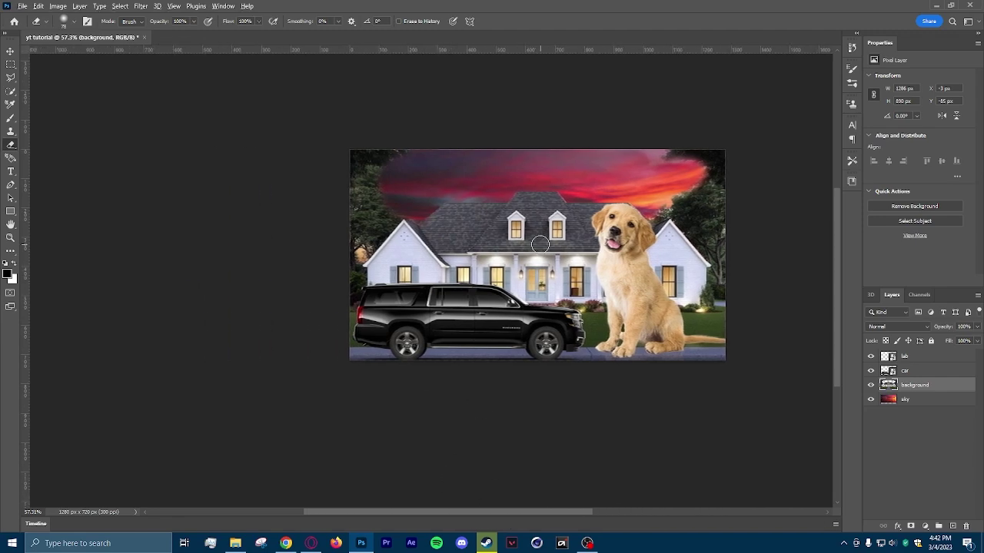
{"action": "scroll", "coordinate": [542, 184], "scroll_direction": "up", "scroll_amount": 2, "text": "alt"}
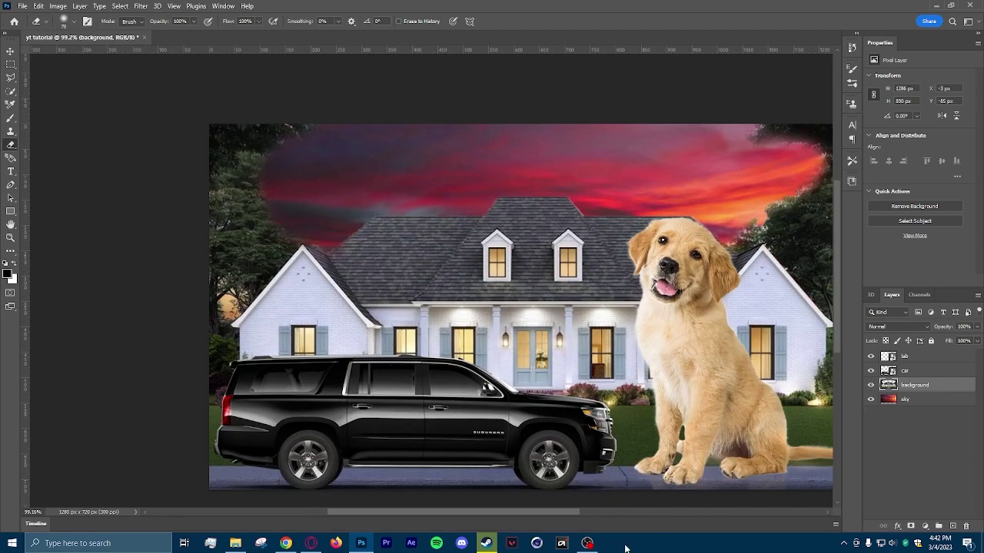
{"action": "left_click_drag", "start_coordinate": [536, 511], "coordinate": [561, 509]}
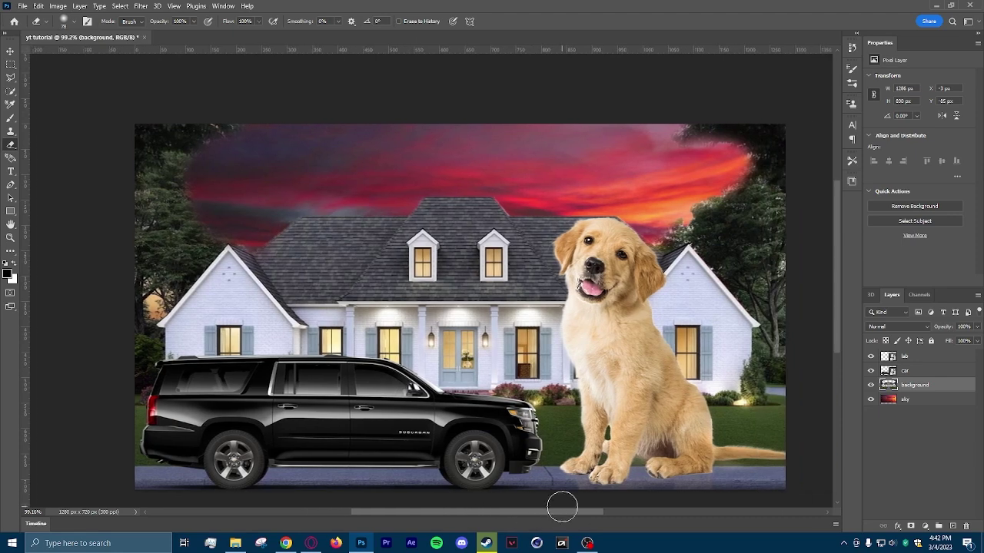
Step: Make the lab layer with the golden retriever the active layer
{"action": "right_click", "coordinate": [12, 149]}
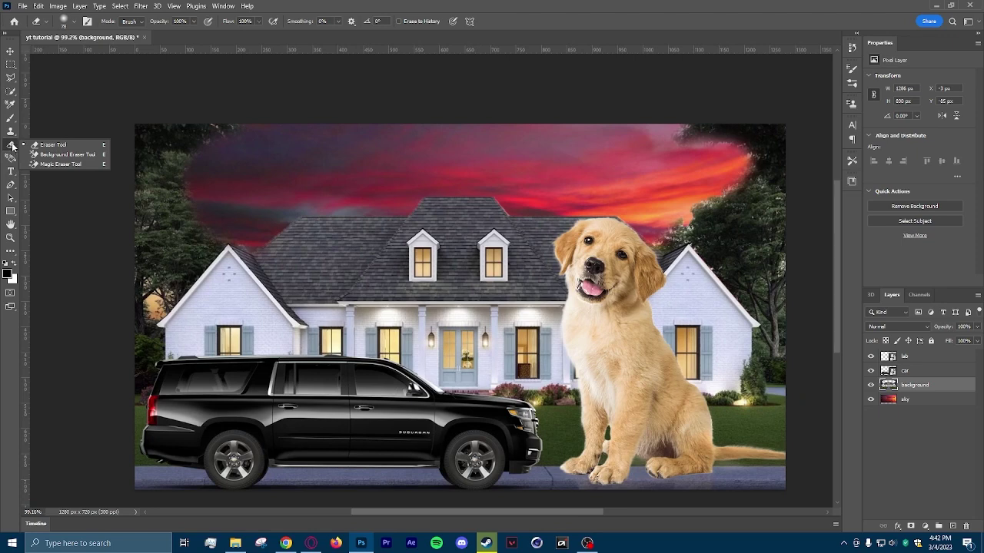
{"action": "left_click", "coordinate": [12, 146]}
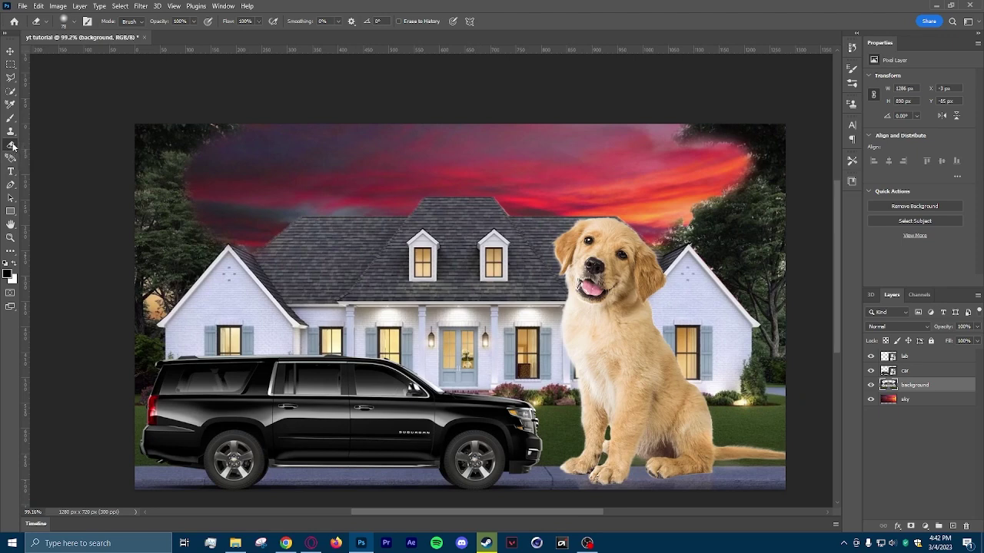
{"action": "left_click", "coordinate": [917, 362]}
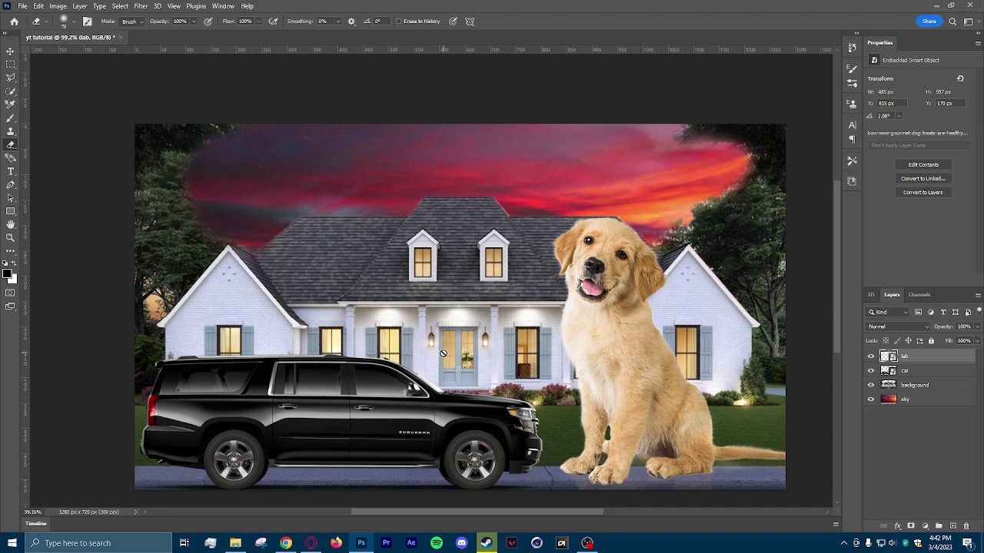
Step: Draw a text box over the upper image, clear the placeholder, and set the text colour to white
{"action": "left_click", "coordinate": [10, 172]}
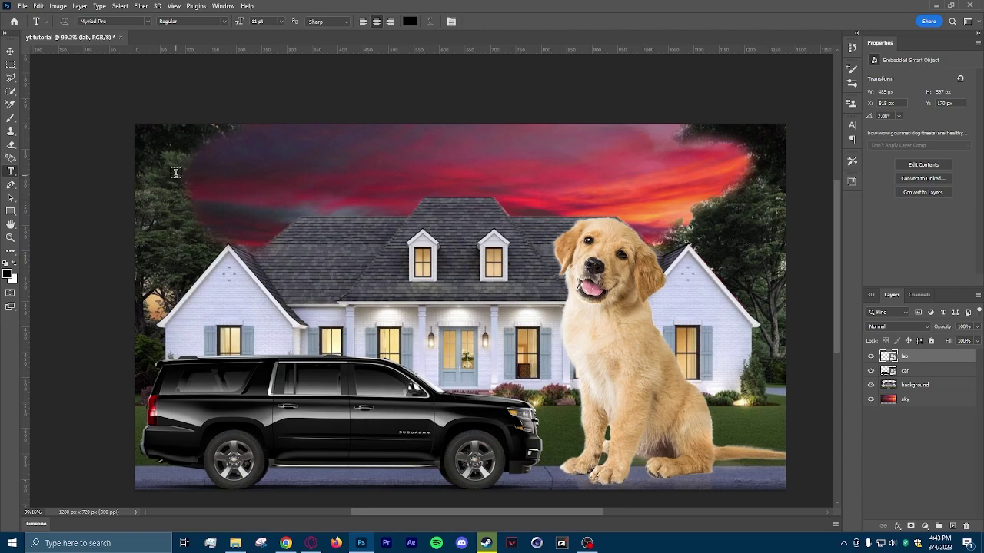
{"action": "left_click_drag", "start_coordinate": [145, 151], "coordinate": [769, 454]}
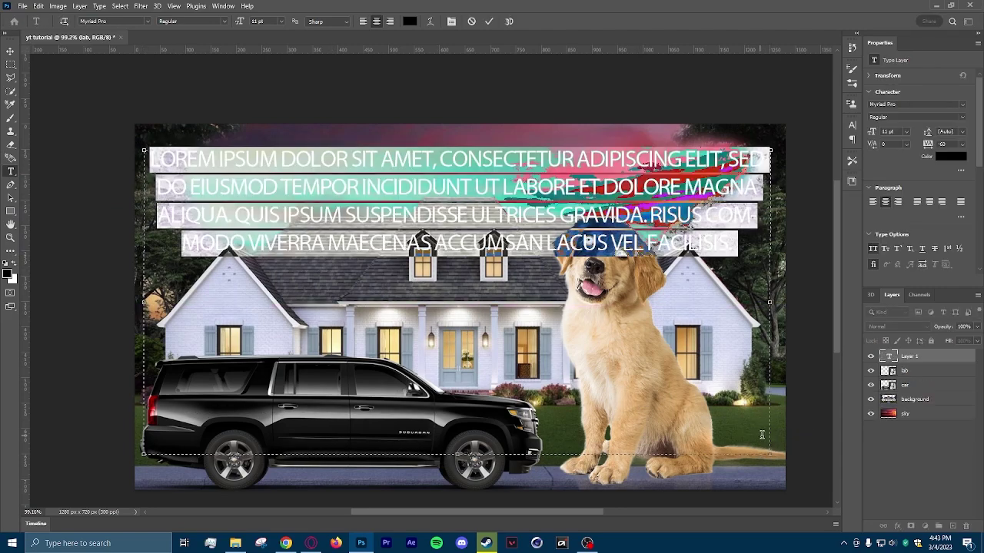
{"action": "key", "text": "BackSpace"}
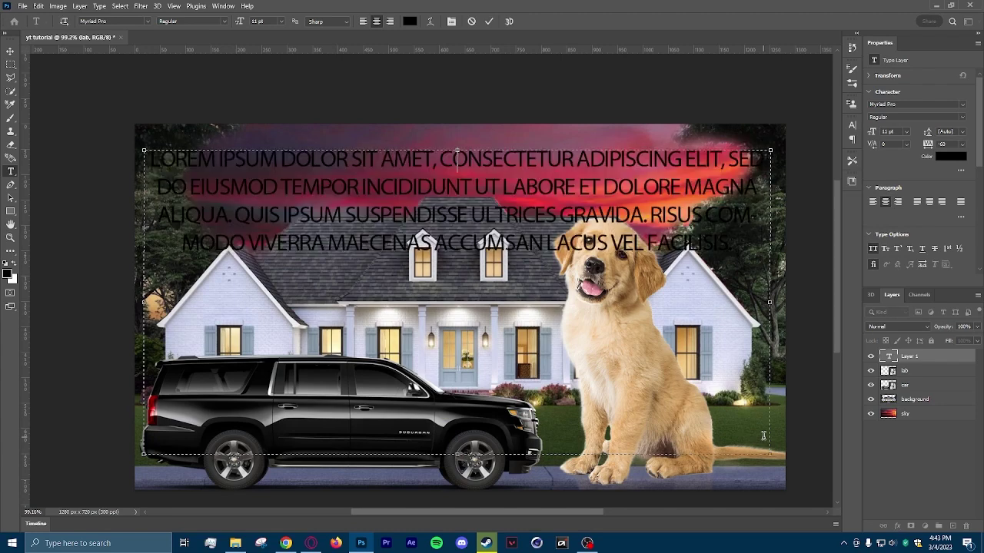
{"action": "left_click", "coordinate": [410, 21]}
{"action": "left_click", "coordinate": [713, 265]}
{"action": "left_click", "coordinate": [945, 259]}
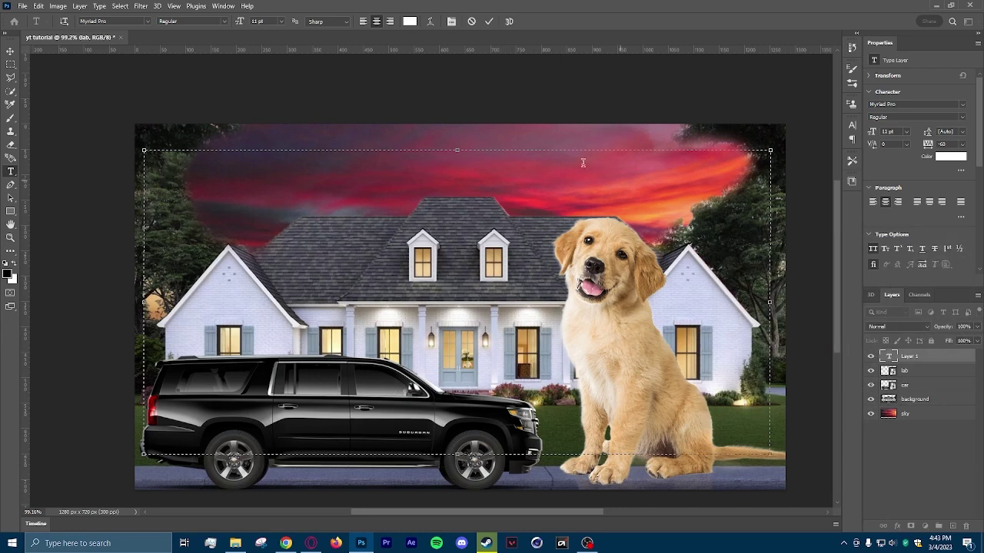
Step: Set the font to LetterOMatic! at 30 pt and type BASICS
{"action": "left_click", "coordinate": [149, 22]}
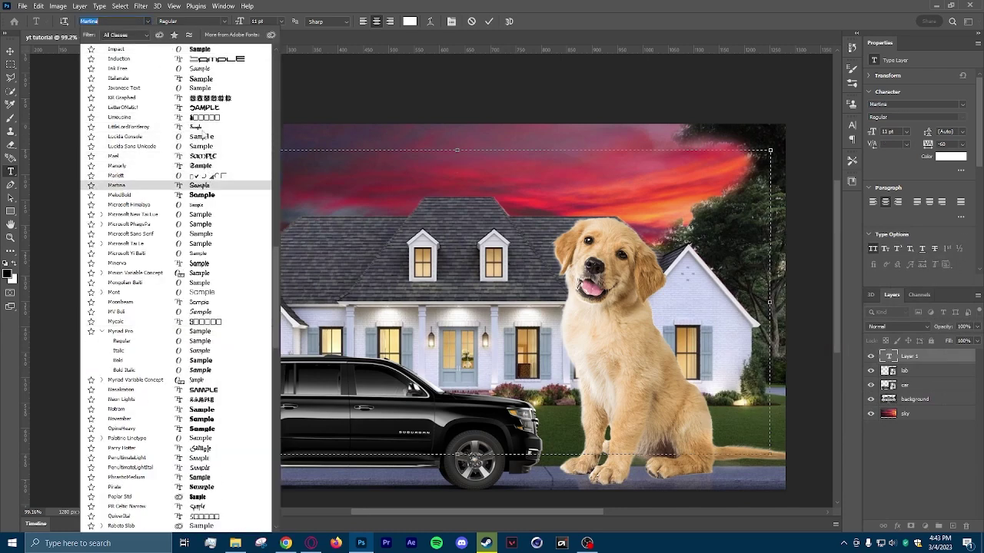
{"action": "left_click", "coordinate": [217, 109]}
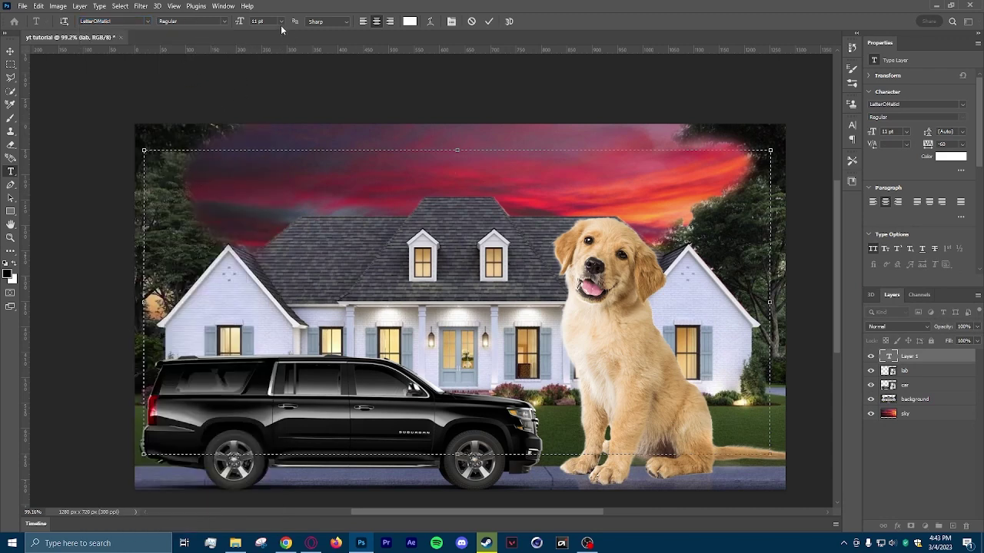
{"action": "left_click", "coordinate": [280, 21]}
{"action": "left_click", "coordinate": [272, 122]}
{"action": "type", "text": "BA"}
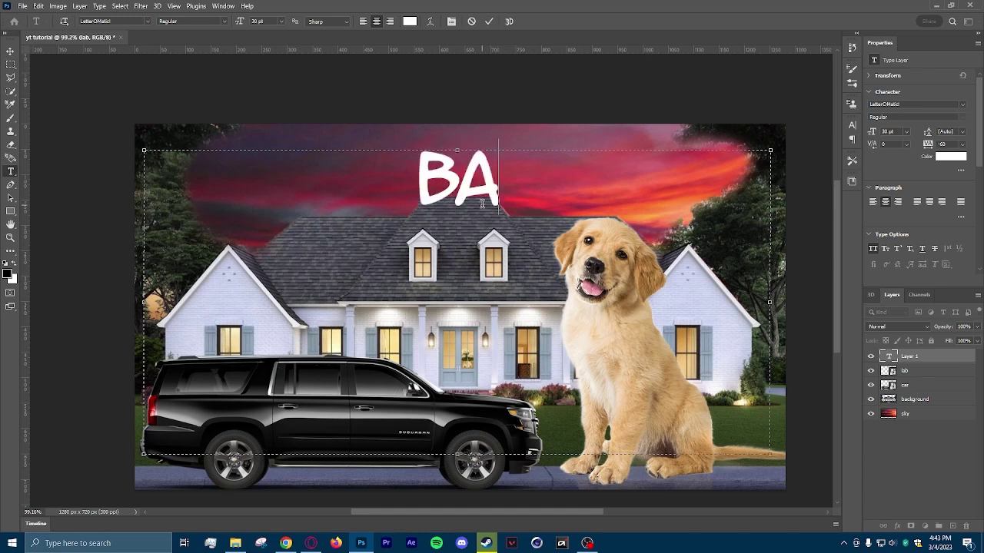
{"action": "type", "text": "SICS"}
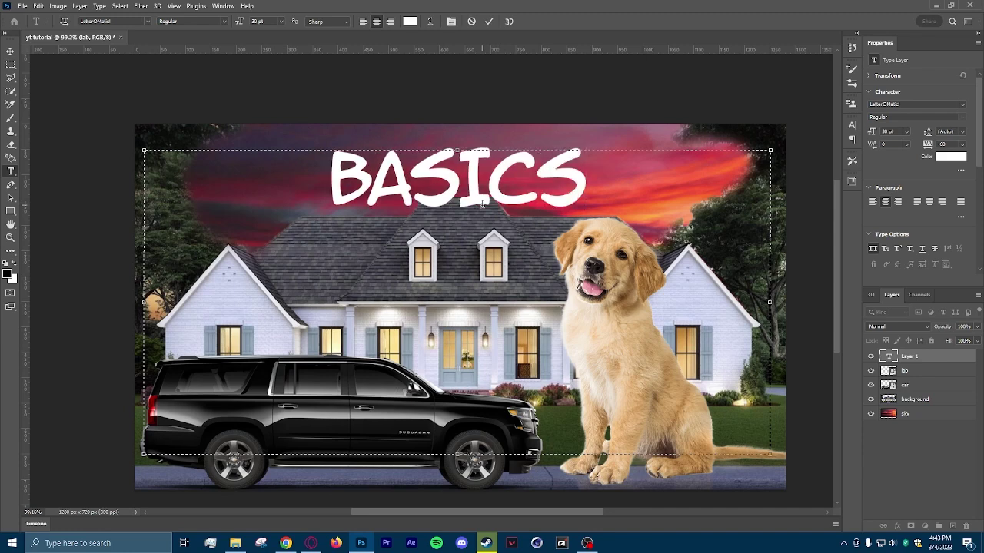
Step: Free Transform the BASICS title down onto the house front across the car roof
{"action": "left_click", "coordinate": [11, 56]}
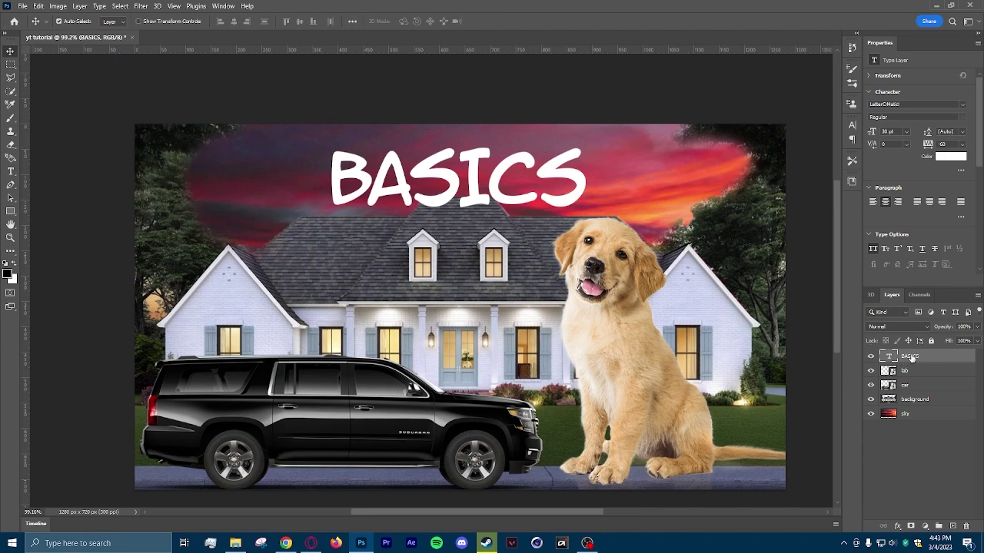
{"action": "left_click", "coordinate": [35, 6]}
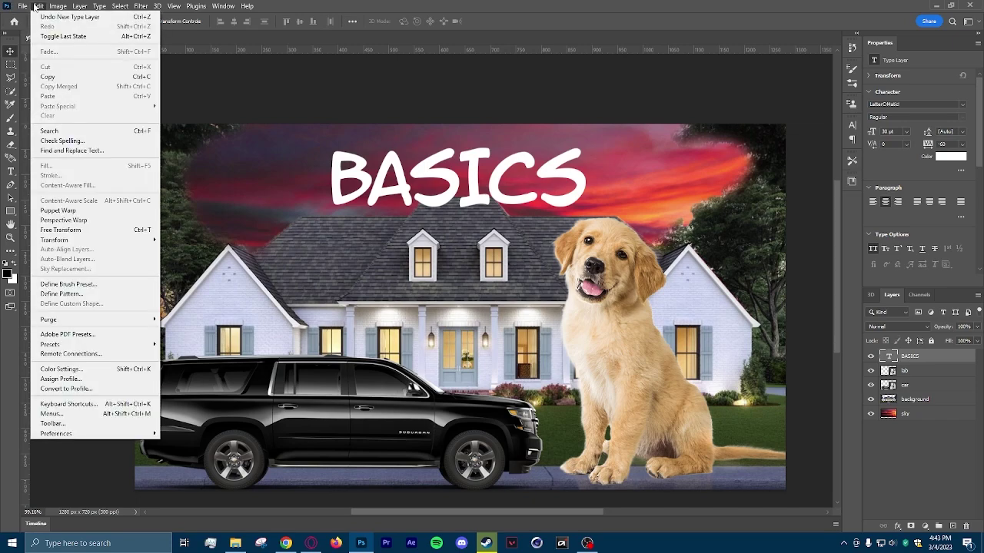
{"action": "left_click", "coordinate": [69, 230]}
{"action": "left_click_drag", "start_coordinate": [486, 198], "coordinate": [501, 363]}
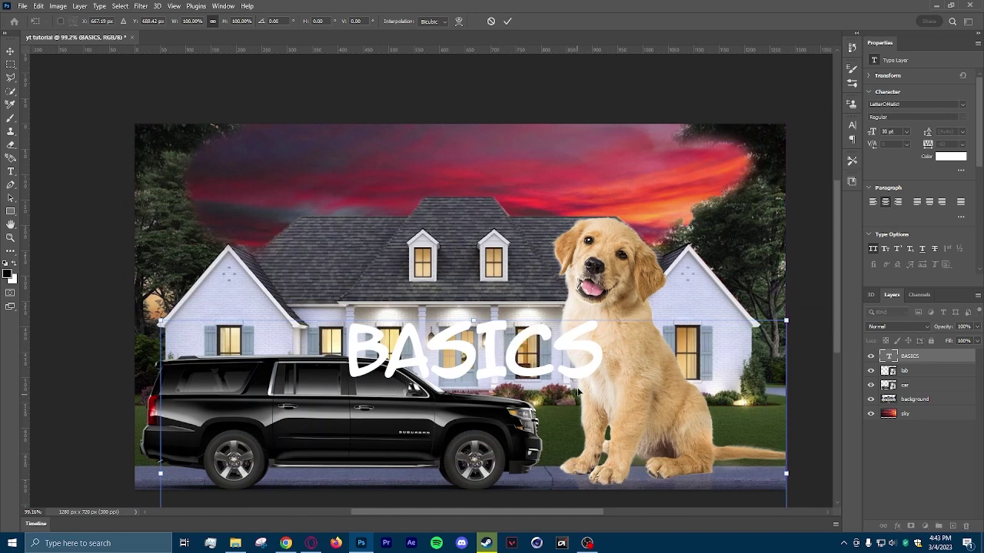
{"action": "key", "text": "Return"}
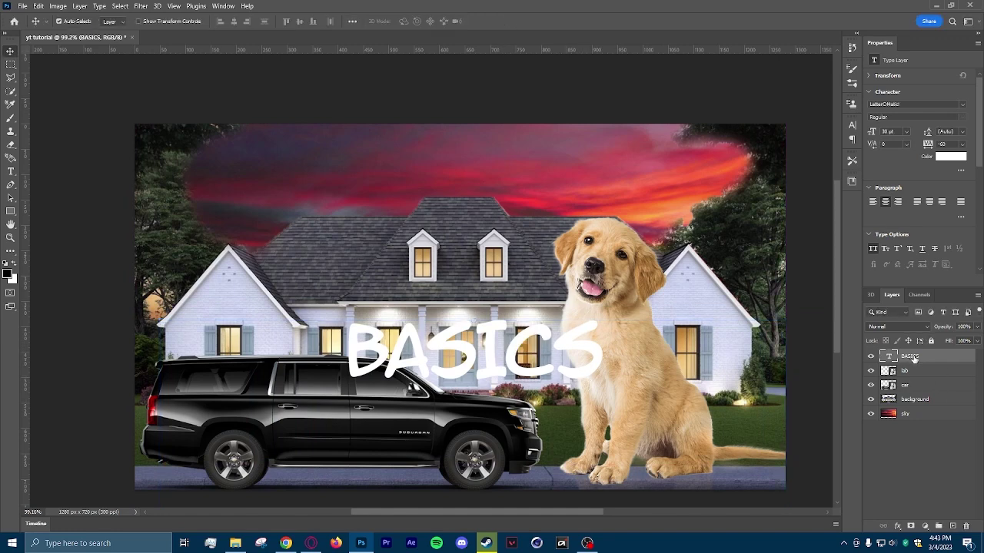
Step: Restack the BASICS layer among the car and dog layers in the Layers panel
{"action": "left_click_drag", "start_coordinate": [934, 358], "coordinate": [934, 387]}
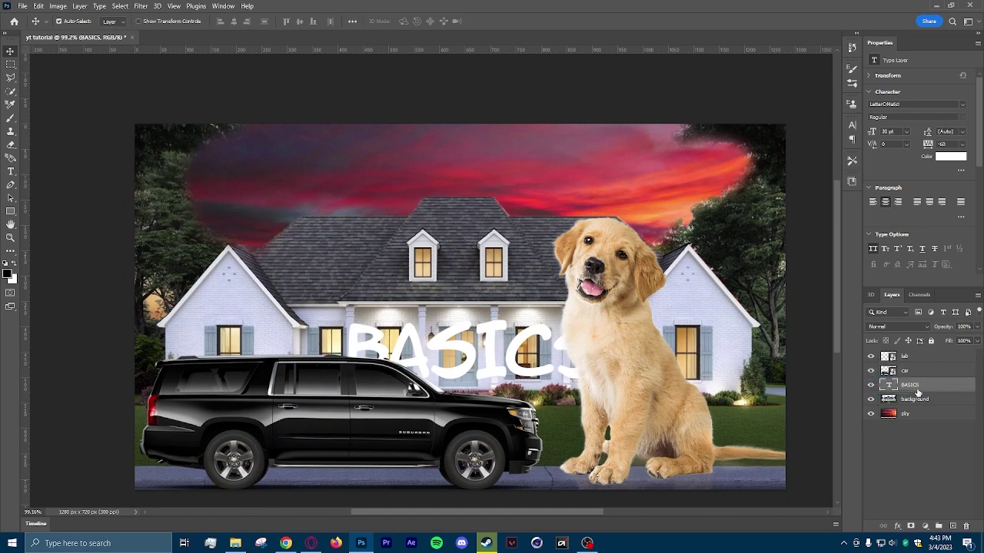
{"action": "left_click_drag", "start_coordinate": [918, 388], "coordinate": [920, 371]}
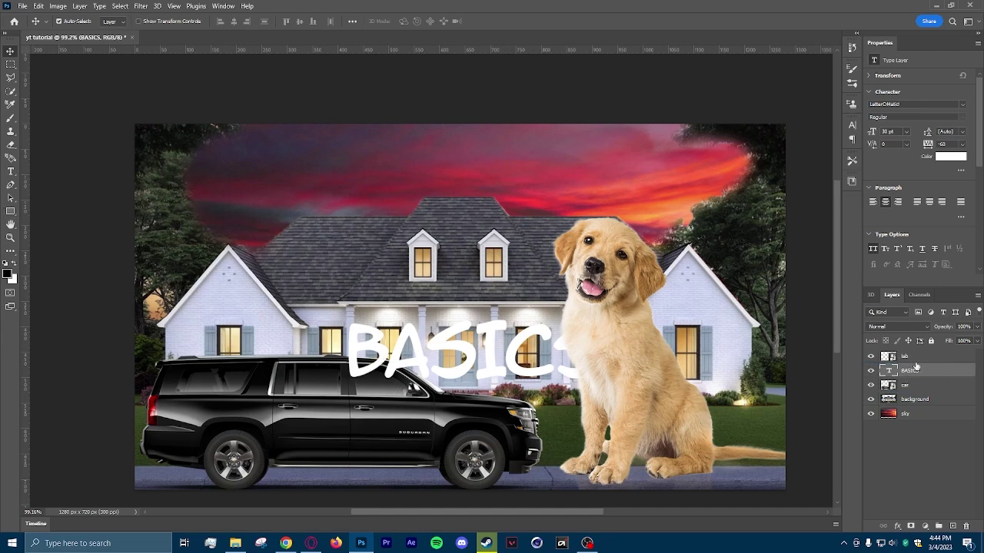
{"action": "mouse_move", "coordinate": [918, 373]}
{"action": "left_mouse_down"}
{"action": "mouse_move", "coordinate": [922, 357]}
{"action": "mouse_move", "coordinate": [915, 388]}
{"action": "left_mouse_up"}
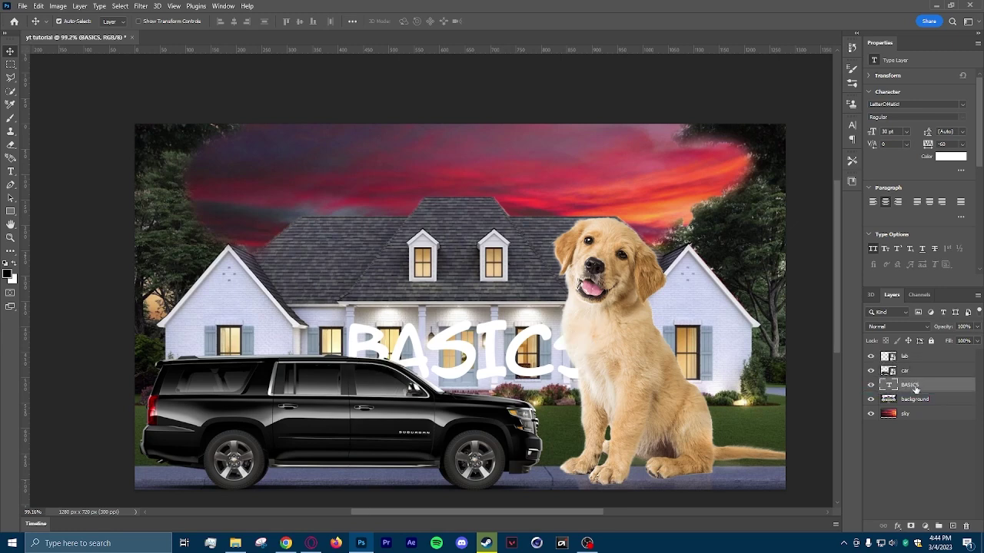
Step: Free Transform BASICS back up into the red sky above the roof
{"action": "left_click", "coordinate": [39, 10]}
{"action": "left_click", "coordinate": [77, 230]}
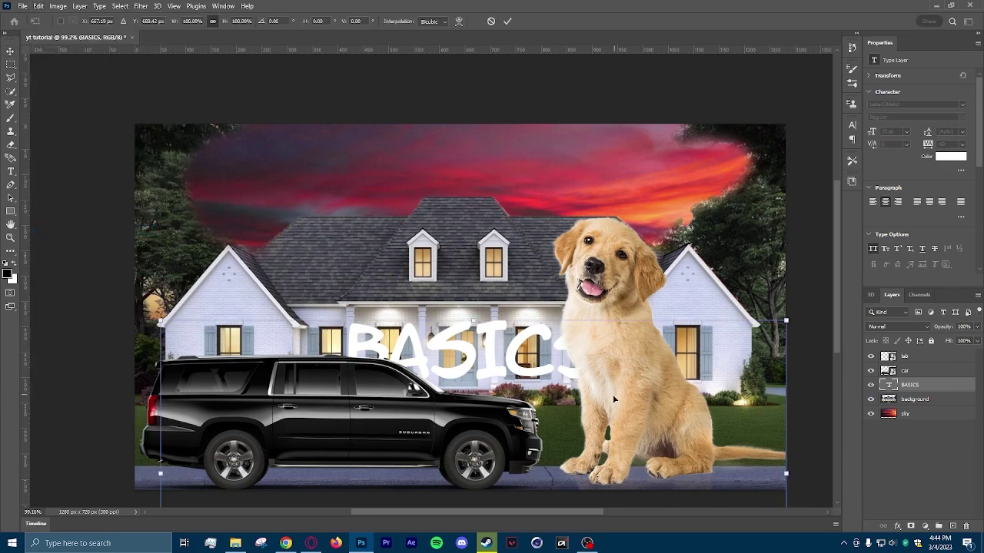
{"action": "left_click_drag", "start_coordinate": [522, 370], "coordinate": [509, 186]}
{"action": "key", "text": "Return"}
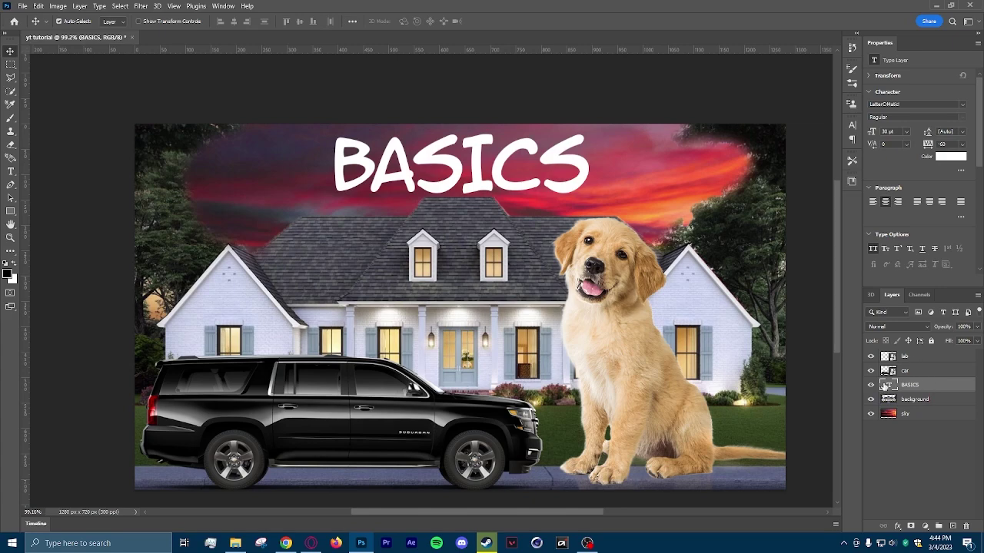
Step: Give the BASICS layer a white Outer Glow enlarged to 35 px
{"action": "double_click", "coordinate": [945, 388]}
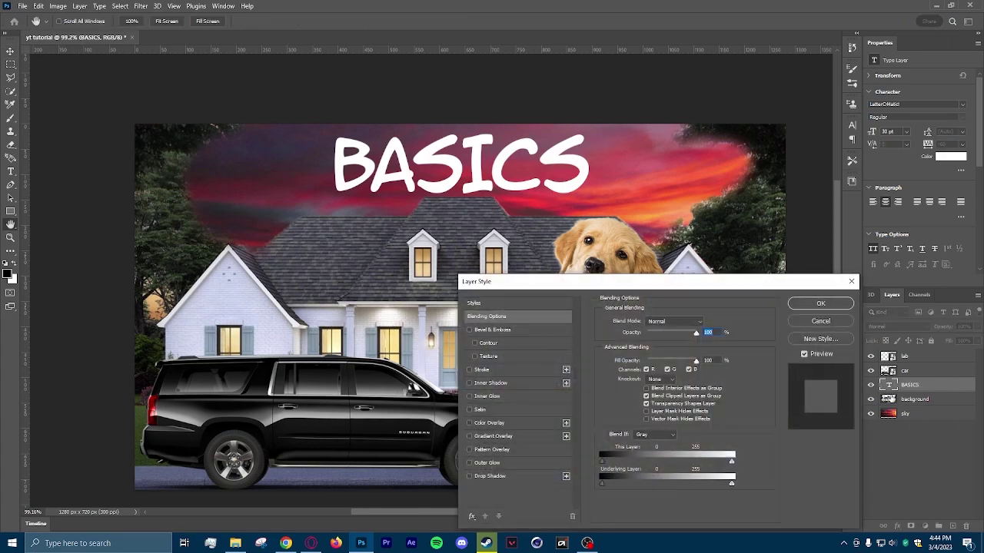
{"action": "left_click_drag", "start_coordinate": [666, 288], "coordinate": [772, 199]}
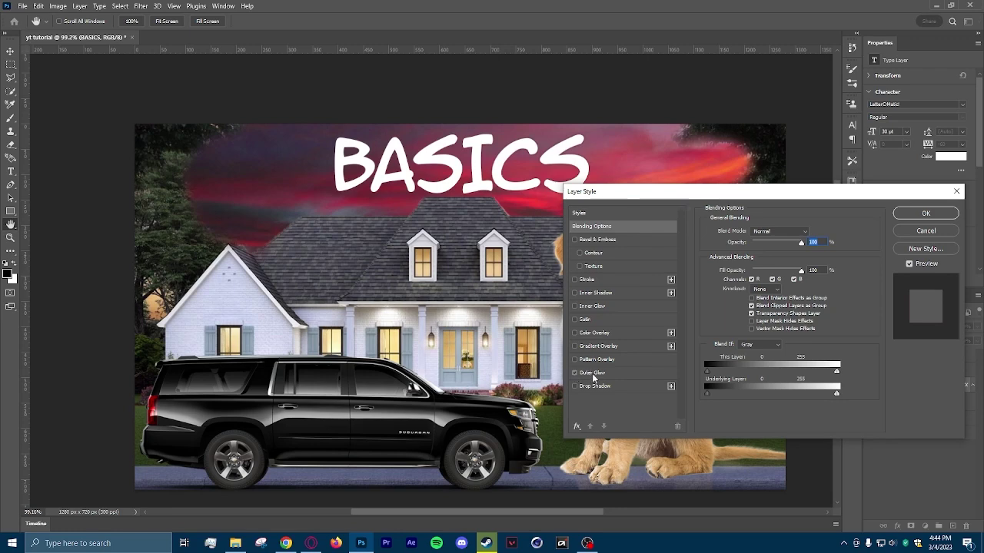
{"action": "left_click", "coordinate": [594, 375]}
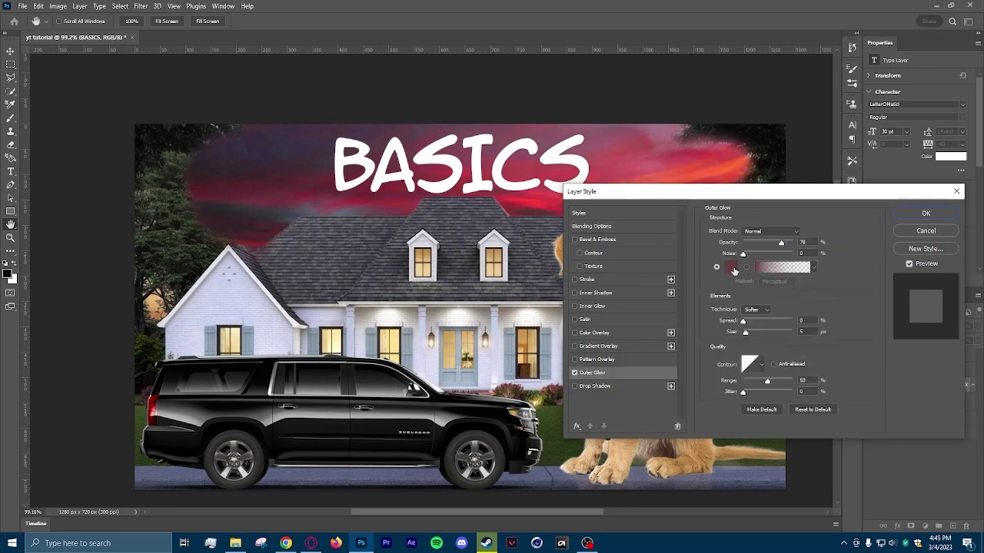
{"action": "left_click", "coordinate": [734, 266]}
{"action": "left_click_drag", "start_coordinate": [740, 293], "coordinate": [712, 263]}
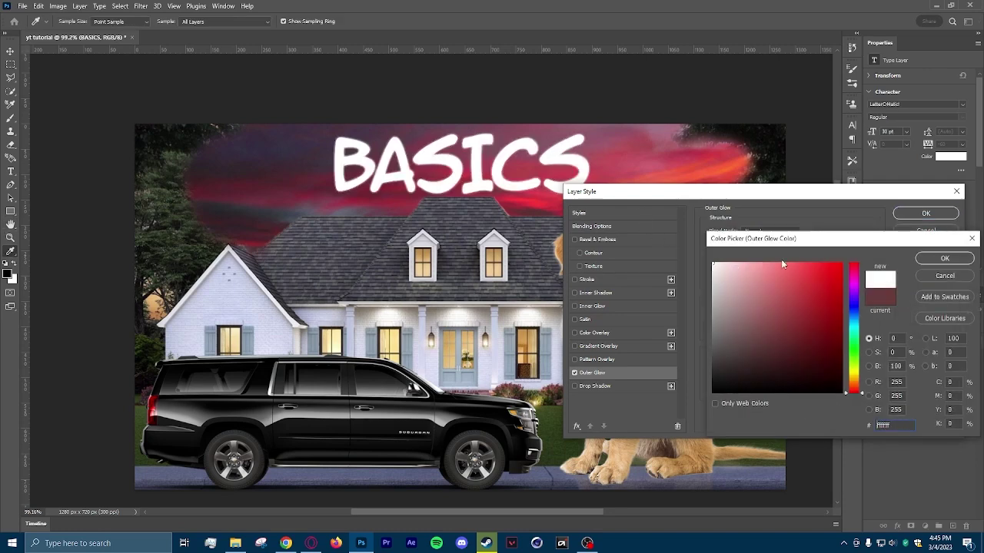
{"action": "left_click", "coordinate": [964, 259]}
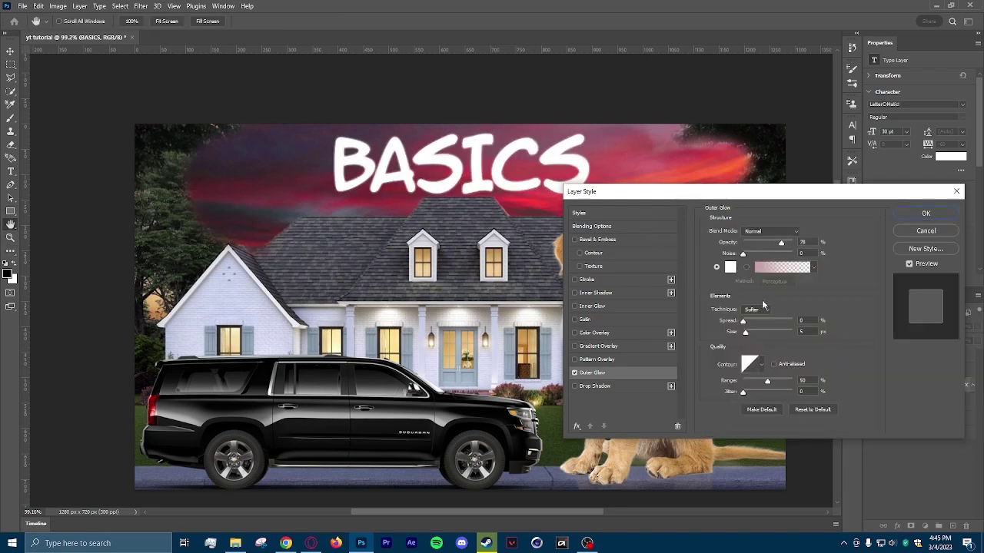
{"action": "left_click_drag", "start_coordinate": [747, 335], "coordinate": [754, 336]}
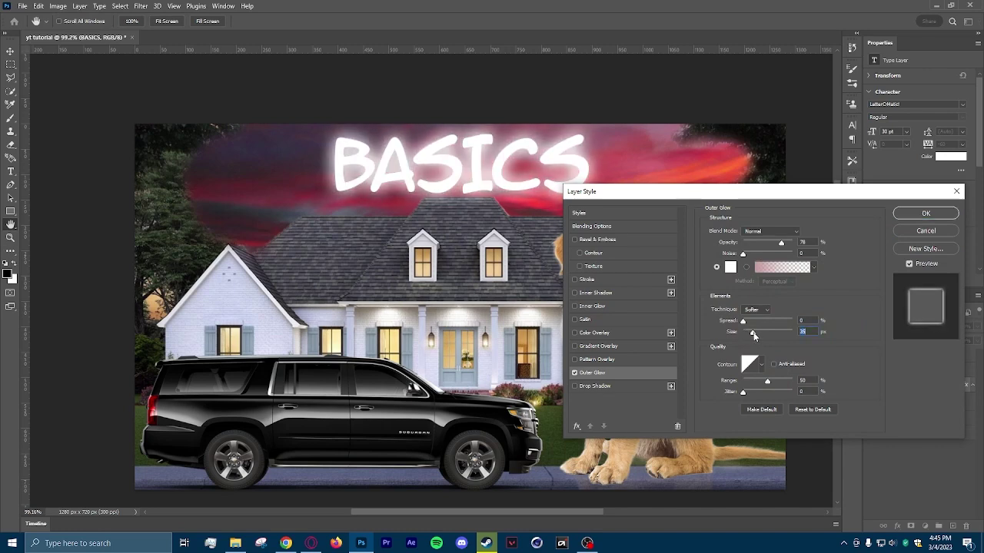
Step: Turn on Bevel & Emboss for BASICS with its size set to 0
{"action": "left_click", "coordinate": [574, 240]}
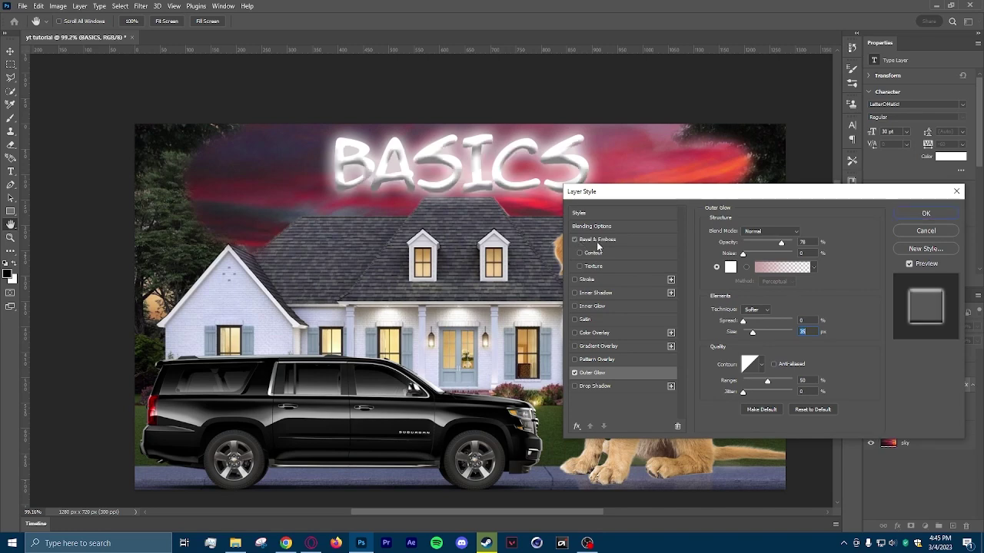
{"action": "left_click", "coordinate": [598, 240]}
{"action": "left_click_drag", "start_coordinate": [750, 277], "coordinate": [750, 278]}
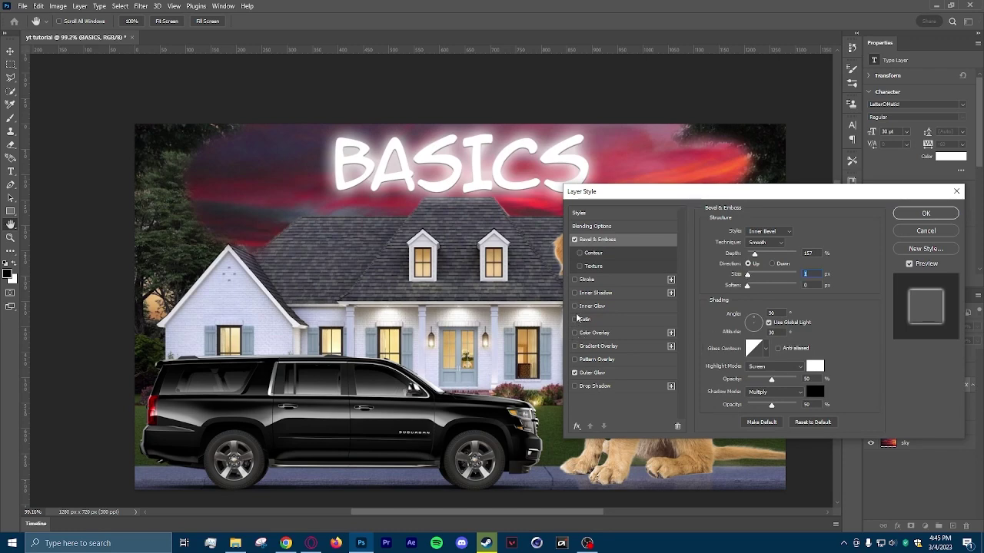
Step: Add a Gradient Overlay to the BASICS title and set its blend mode to Normal
{"action": "left_click", "coordinate": [585, 347]}
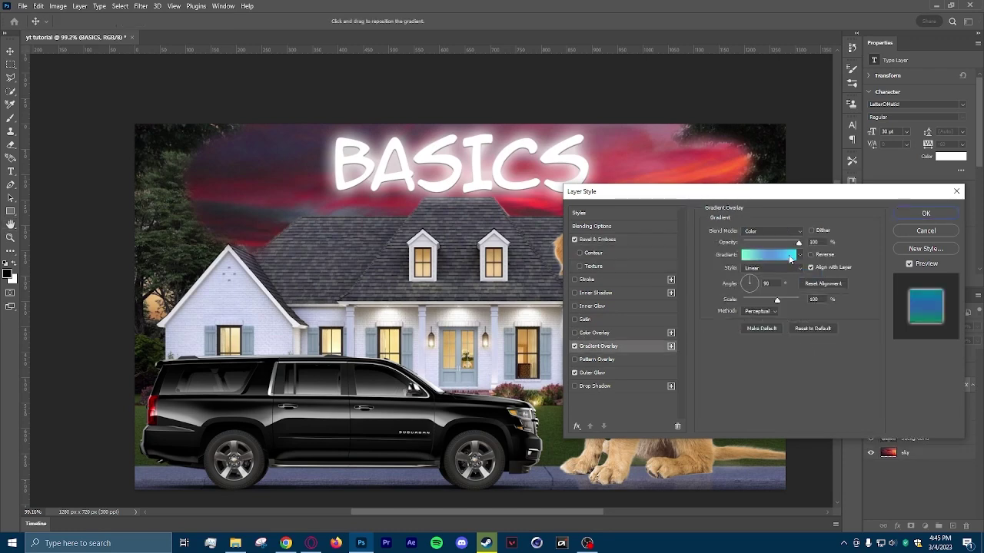
{"action": "left_click", "coordinate": [792, 260]}
{"action": "left_click", "coordinate": [854, 155]}
{"action": "left_click", "coordinate": [796, 232]}
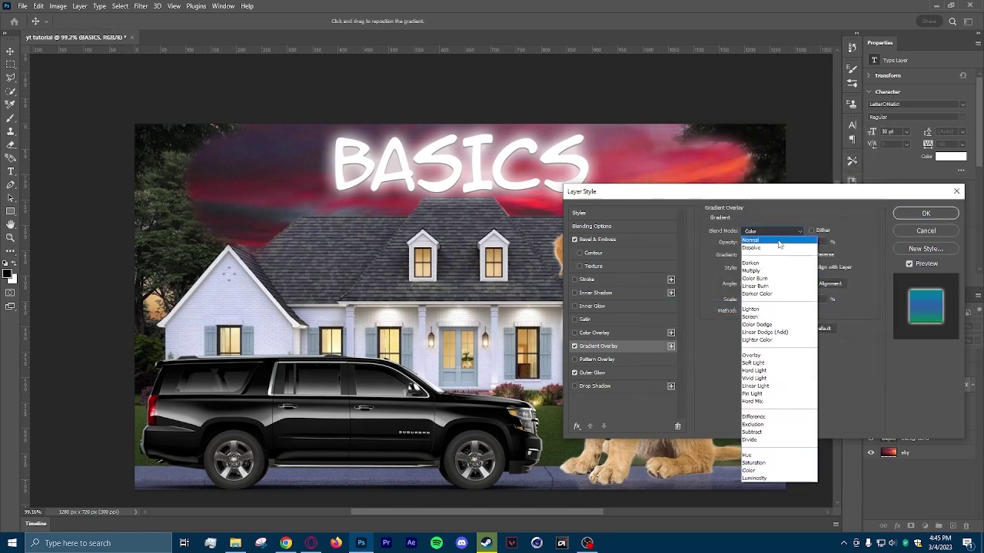
{"action": "left_click", "coordinate": [761, 240]}
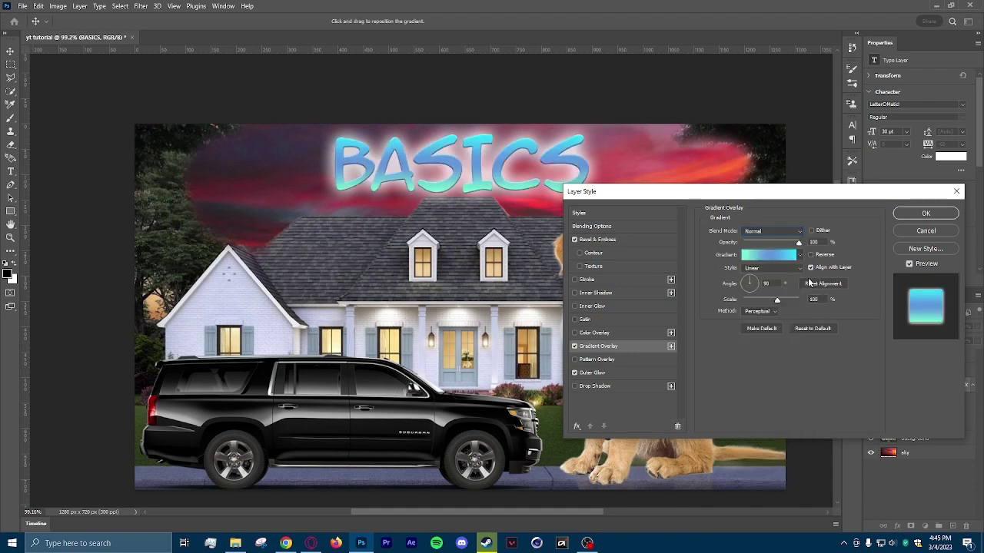
Step: Preview the Pink_16, Pink_15 and Cloud_05 preset gradients on the title
{"action": "left_click", "coordinate": [770, 256]}
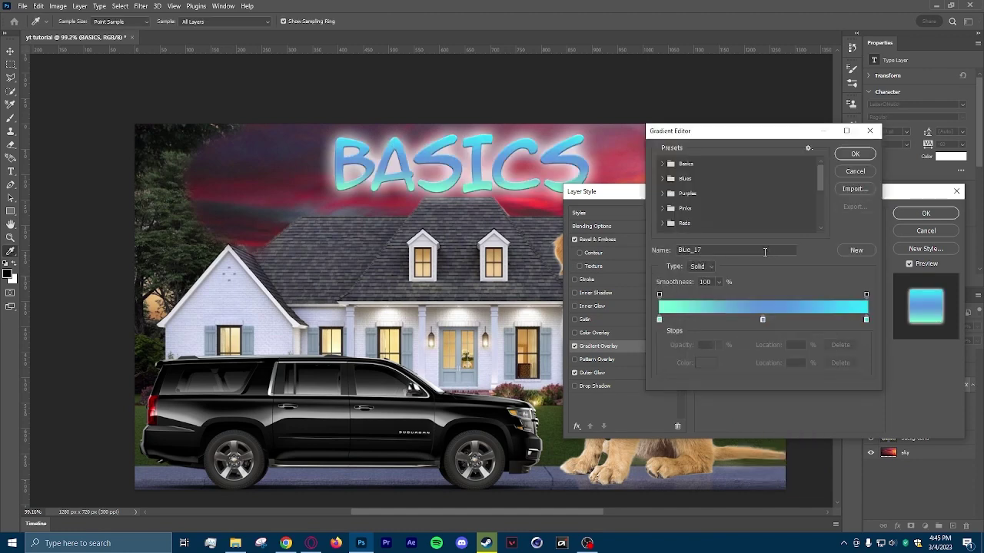
{"action": "left_click", "coordinate": [663, 210]}
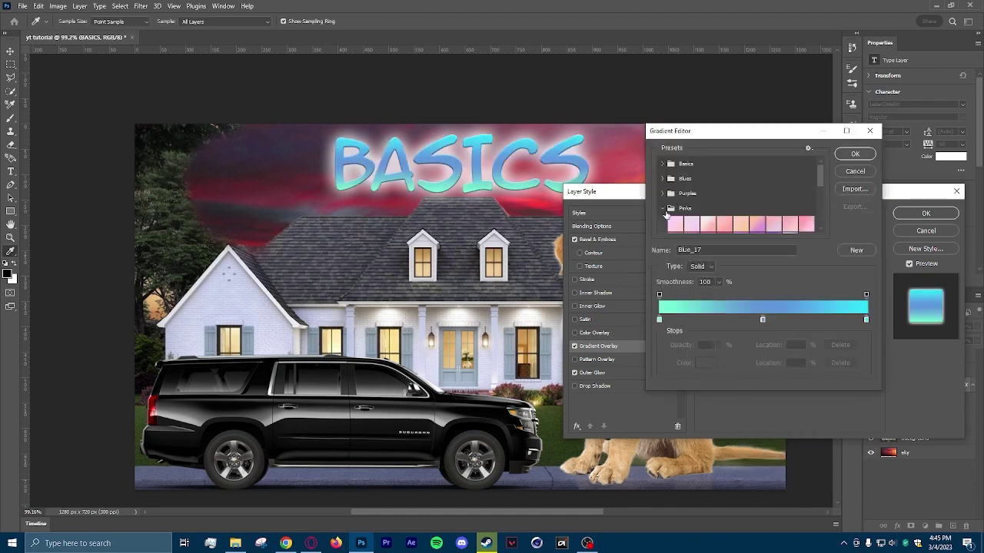
{"action": "scroll", "coordinate": [713, 222], "scroll_direction": "down", "scroll_amount": 1}
{"action": "left_click", "coordinate": [732, 224]}
{"action": "left_click", "coordinate": [773, 224]}
{"action": "left_click", "coordinate": [757, 224]}
{"action": "scroll", "coordinate": [722, 225], "scroll_direction": "down", "scroll_amount": 2}
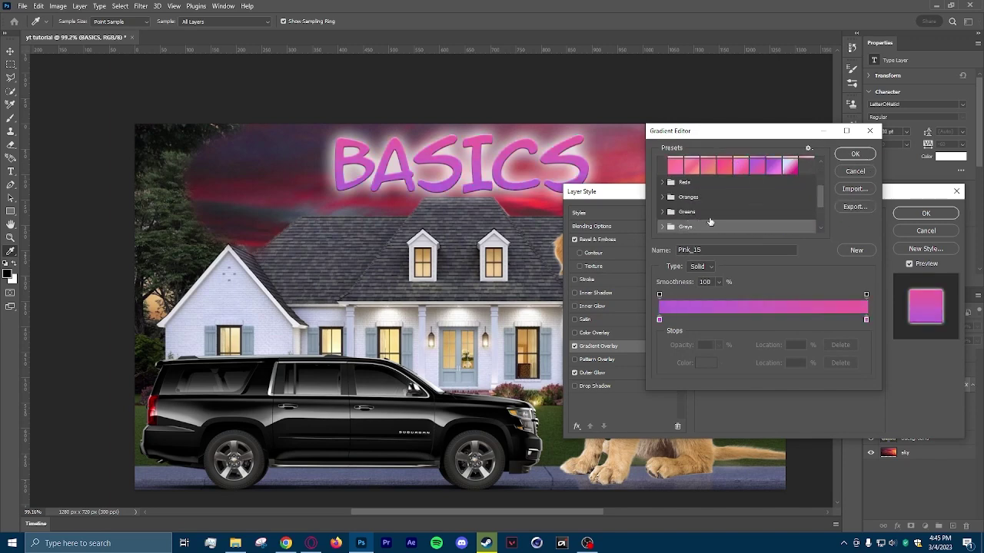
{"action": "scroll", "coordinate": [688, 226], "scroll_direction": "down", "scroll_amount": 2}
{"action": "left_click", "coordinate": [662, 209]}
{"action": "left_click", "coordinate": [741, 223]}
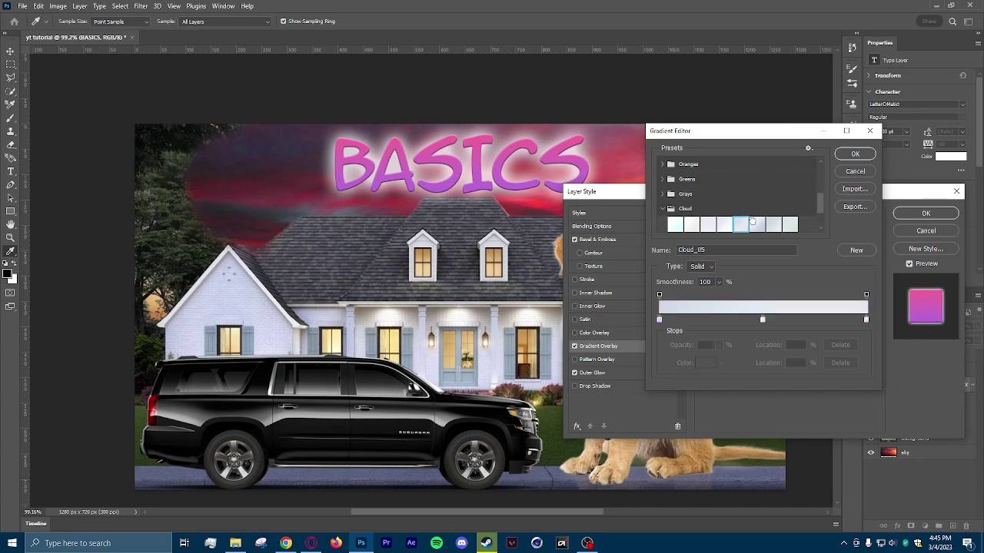
{"action": "scroll", "coordinate": [690, 231], "scroll_direction": "down", "scroll_amount": 2}
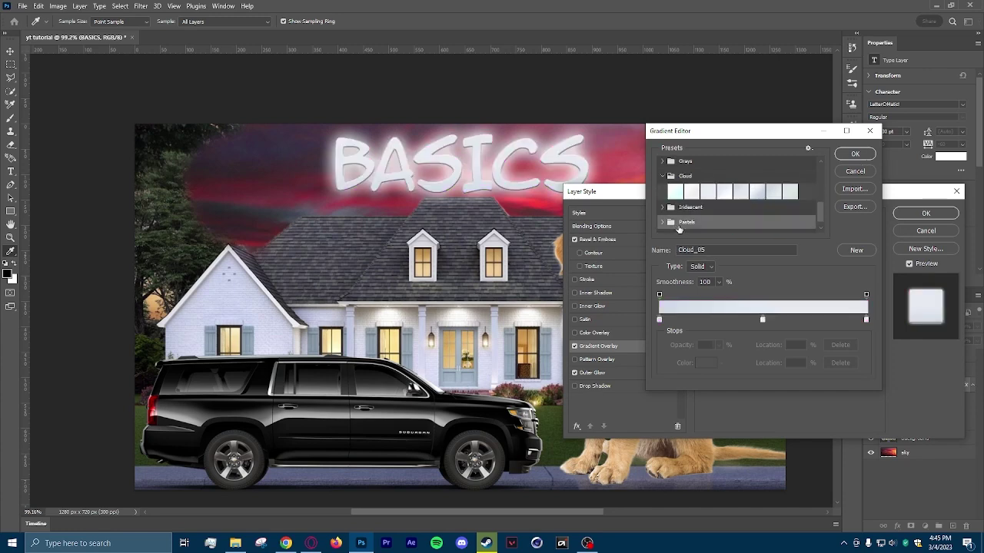
Step: Choose the Iridescent_14 preset gradient for the title and confirm it
{"action": "left_click", "coordinate": [661, 206]}
{"action": "scroll", "coordinate": [718, 222], "scroll_direction": "down", "scroll_amount": 1}
{"action": "scroll", "coordinate": [718, 222], "scroll_direction": "down", "scroll_amount": 1}
{"action": "left_click", "coordinate": [718, 222]}
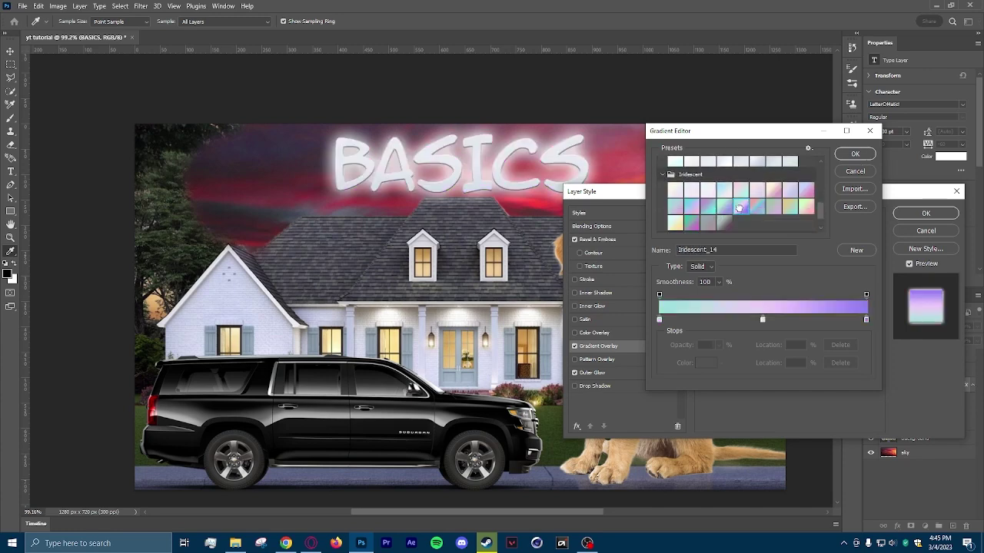
{"action": "left_click", "coordinate": [854, 153]}
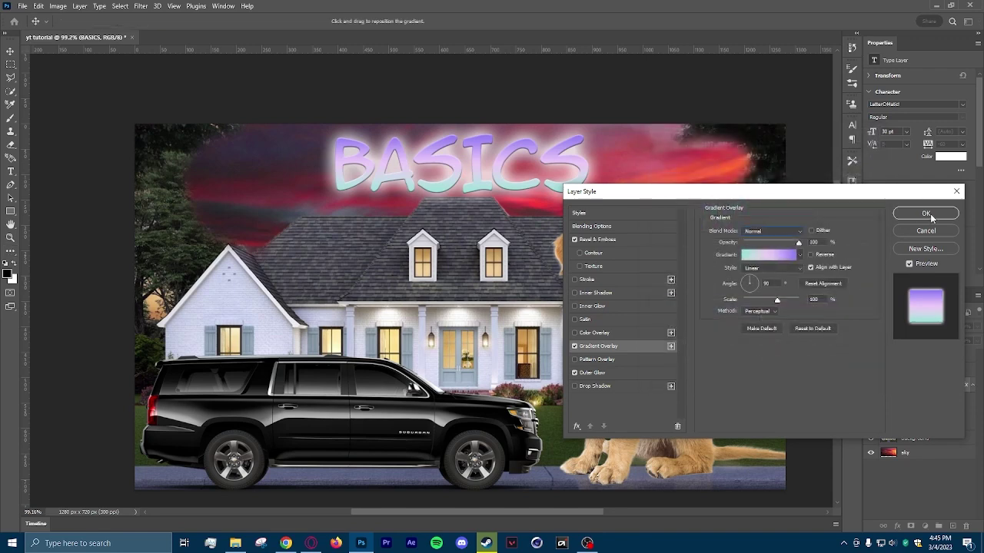
Step: Add an Inner Shadow at 35% opacity and 0 px size to BASICS, then commit its styles
{"action": "left_click", "coordinate": [576, 292]}
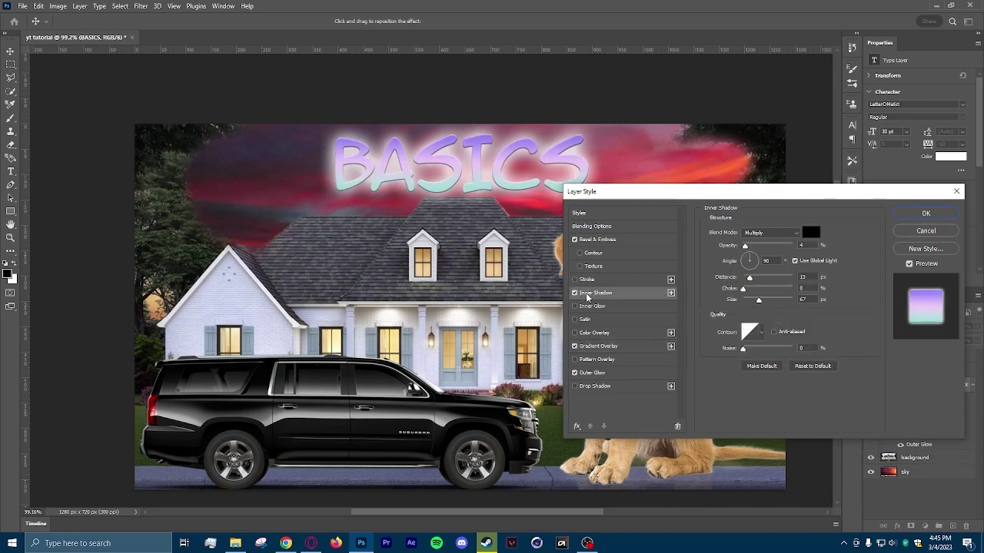
{"action": "left_click_drag", "start_coordinate": [745, 246], "coordinate": [761, 246]}
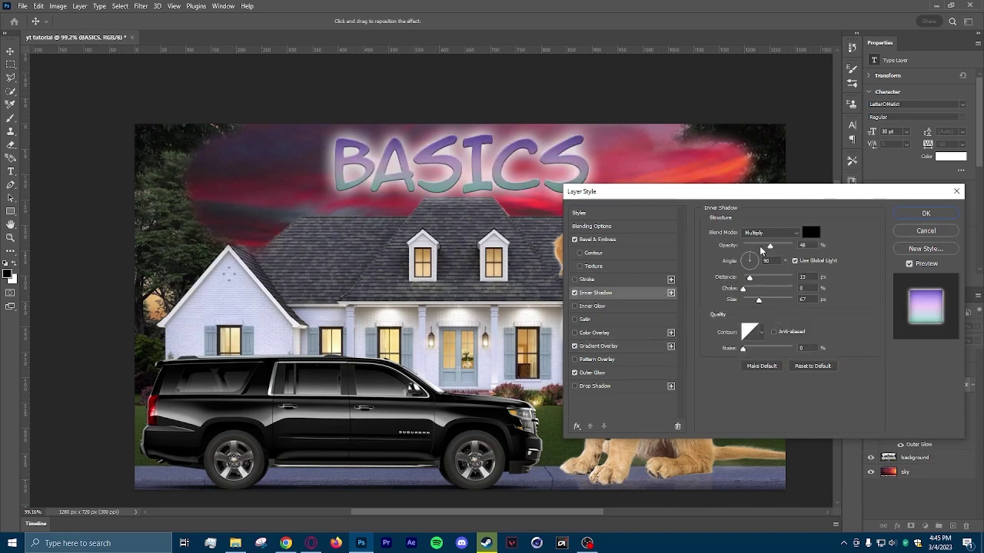
{"action": "left_click_drag", "start_coordinate": [765, 301], "coordinate": [742, 302]}
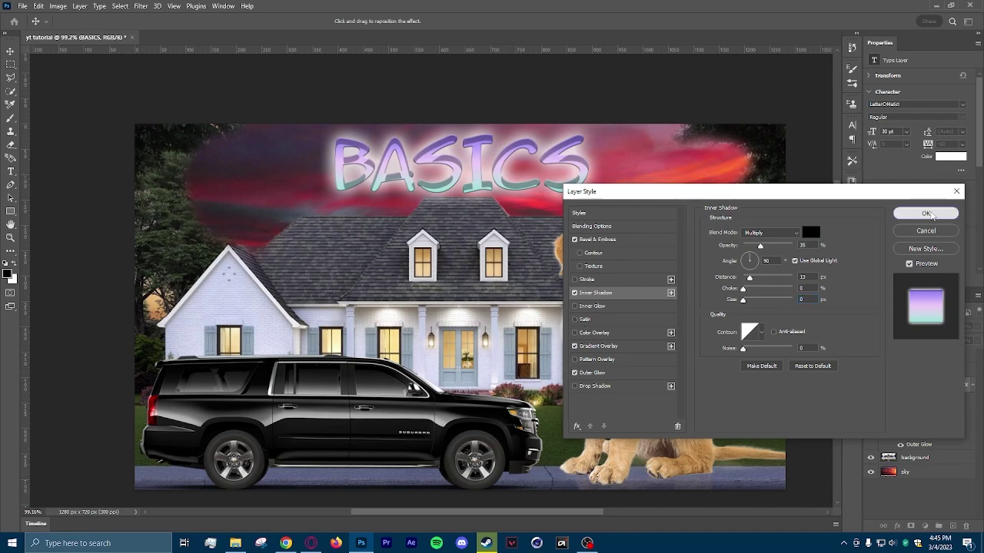
{"action": "left_click", "coordinate": [929, 213]}
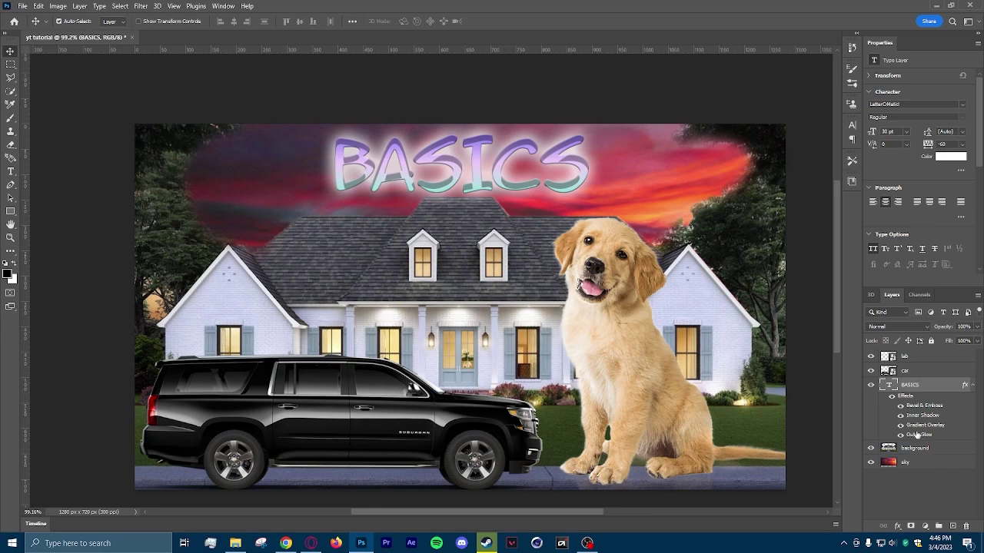
Step: Give the car layer a Gradient Overlay in Color blend mode
{"action": "left_click", "coordinate": [914, 371]}
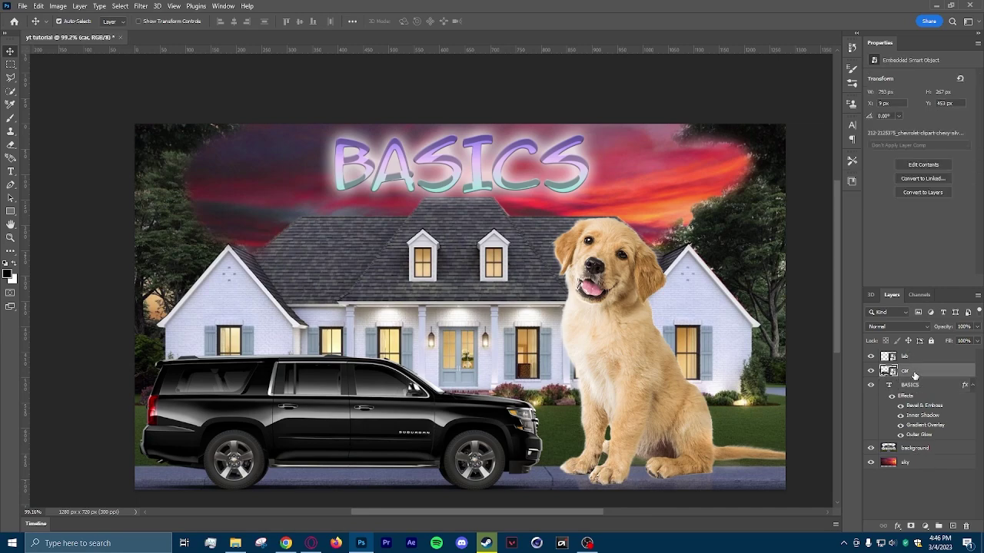
{"action": "double_click", "coordinate": [915, 372]}
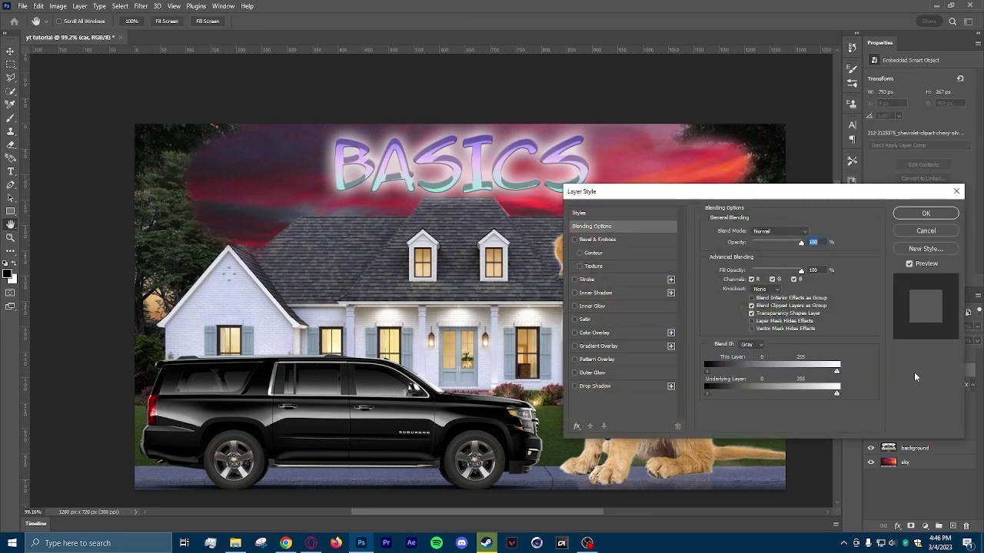
{"action": "left_click", "coordinate": [574, 347]}
{"action": "left_click", "coordinate": [599, 354]}
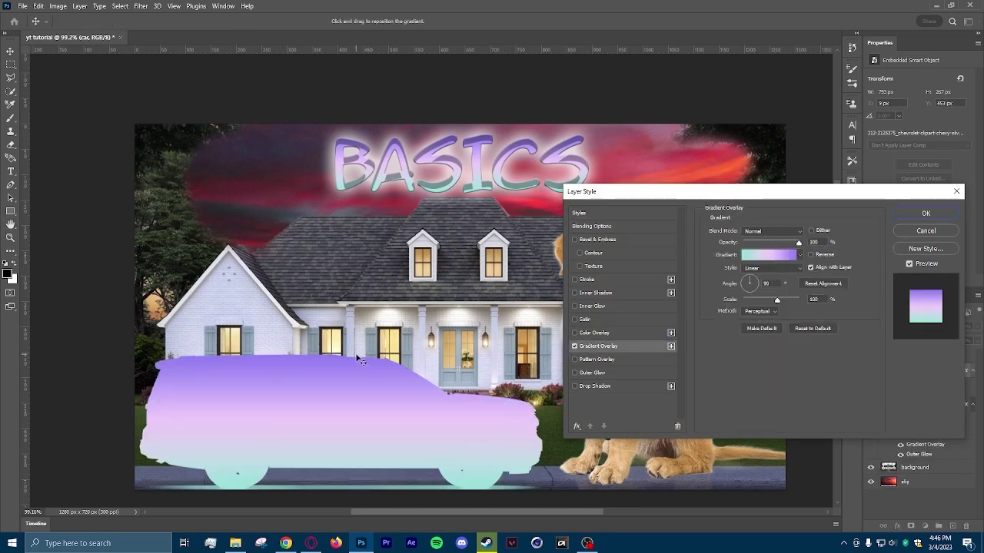
{"action": "left_click", "coordinate": [782, 230]}
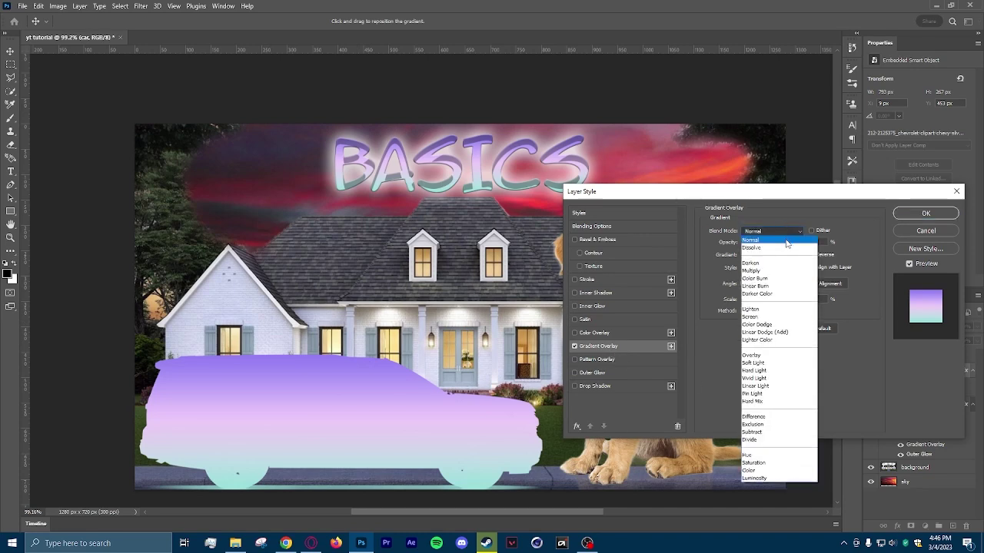
{"action": "left_click", "coordinate": [753, 470]}
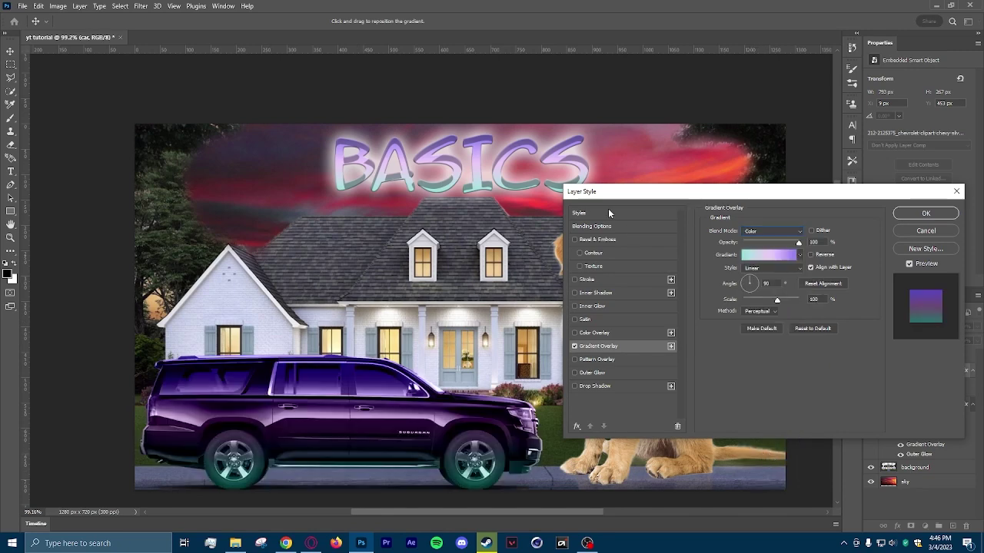
Step: Try Pinks and Blues presets, then settle on a cyan-blue gradient for the car
{"action": "left_click", "coordinate": [800, 256]}
{"action": "scroll", "coordinate": [728, 315], "scroll_direction": "down", "scroll_amount": 2}
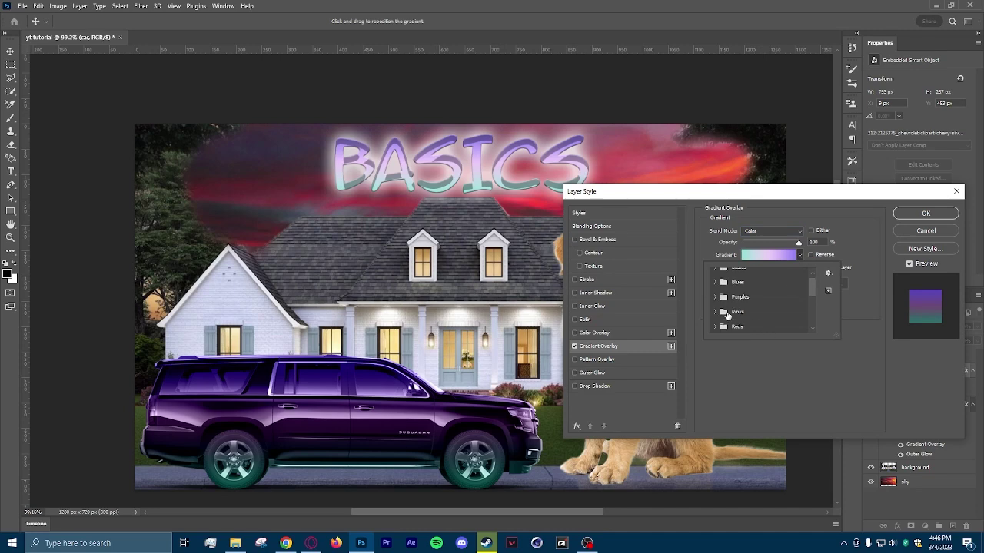
{"action": "left_click", "coordinate": [715, 312]}
{"action": "left_click", "coordinate": [745, 328]}
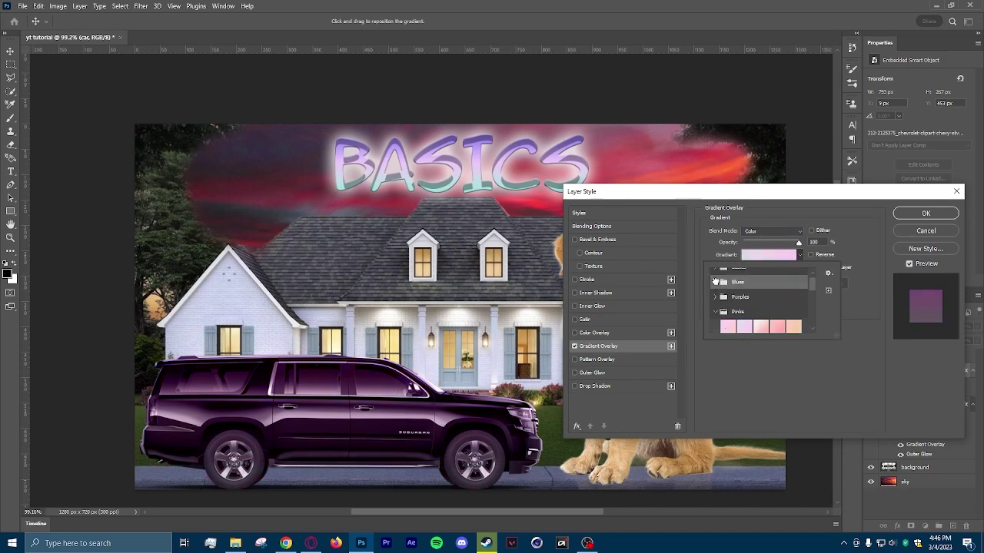
{"action": "left_click", "coordinate": [717, 283]}
{"action": "left_click", "coordinate": [754, 299]}
{"action": "left_click", "coordinate": [769, 323]}
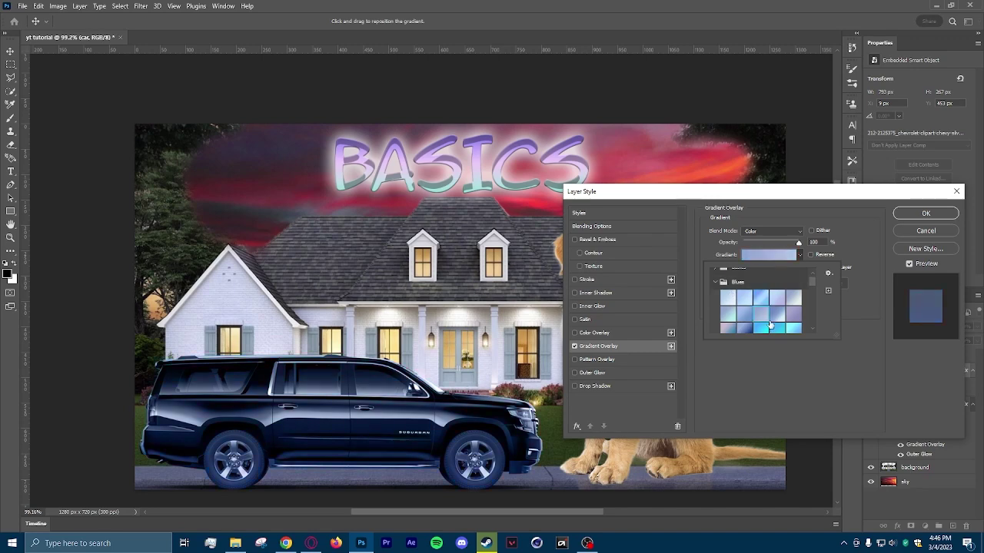
{"action": "scroll", "coordinate": [769, 323], "scroll_direction": "down", "scroll_amount": 2}
{"action": "left_click", "coordinate": [770, 321]}
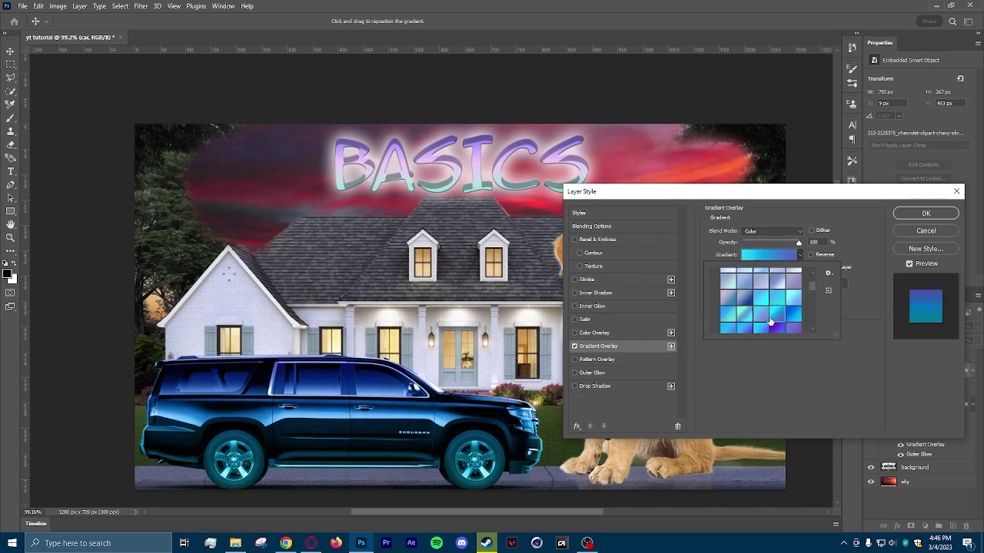
{"action": "left_click", "coordinate": [839, 429]}
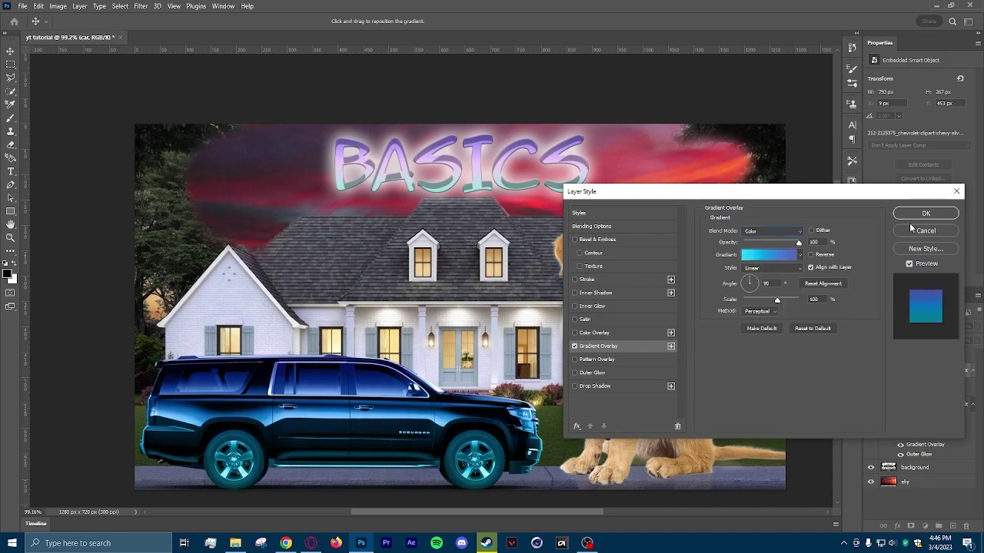
Step: Test stroke, inner shadow and outer glow, keep only a Drop Shadow on the car, and apply
{"action": "left_click", "coordinate": [574, 280]}
{"action": "left_click", "coordinate": [574, 280]}
{"action": "left_click", "coordinate": [575, 293]}
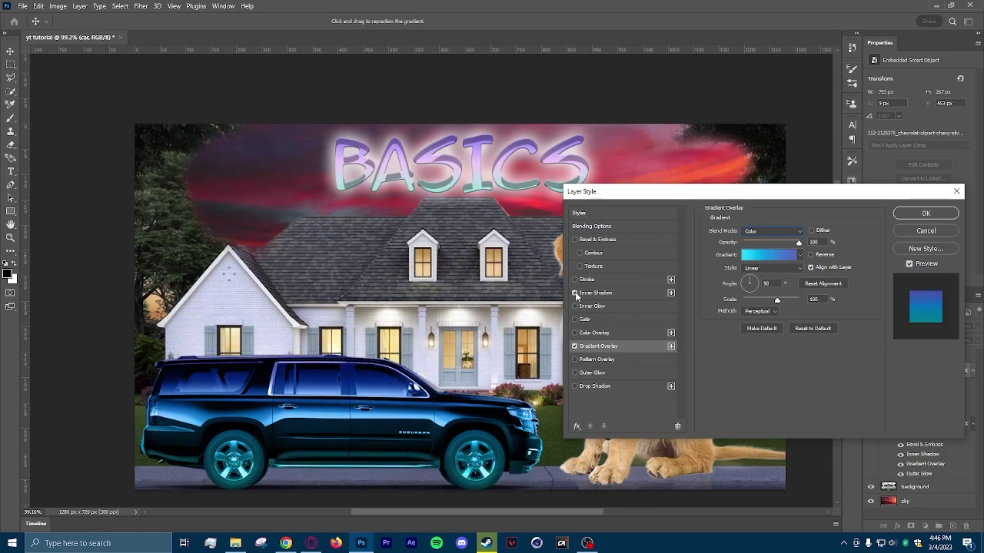
{"action": "left_click", "coordinate": [575, 293]}
{"action": "left_click", "coordinate": [575, 293]}
{"action": "left_click", "coordinate": [575, 293]}
{"action": "left_click", "coordinate": [574, 373]}
{"action": "left_click", "coordinate": [576, 375]}
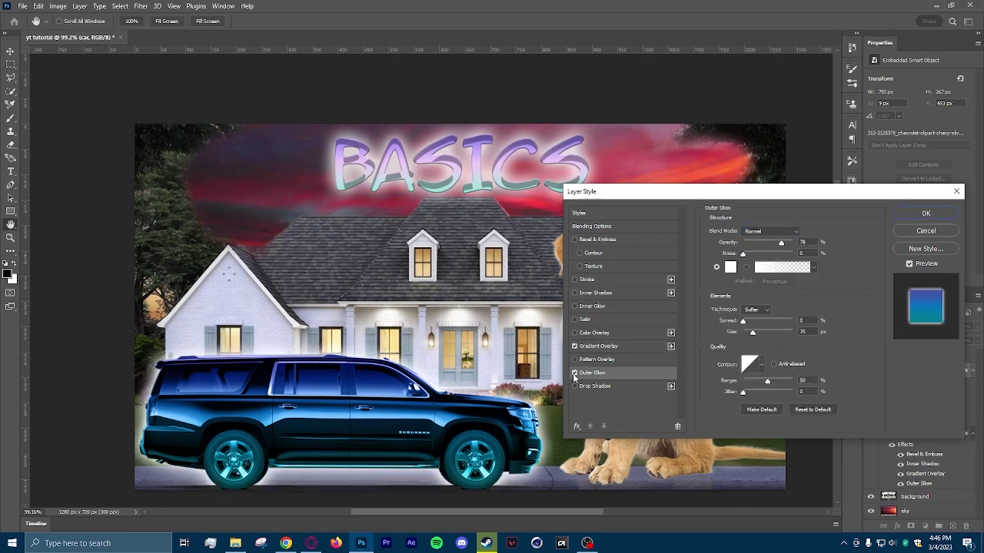
{"action": "left_click", "coordinate": [575, 373]}
{"action": "left_click", "coordinate": [575, 385]}
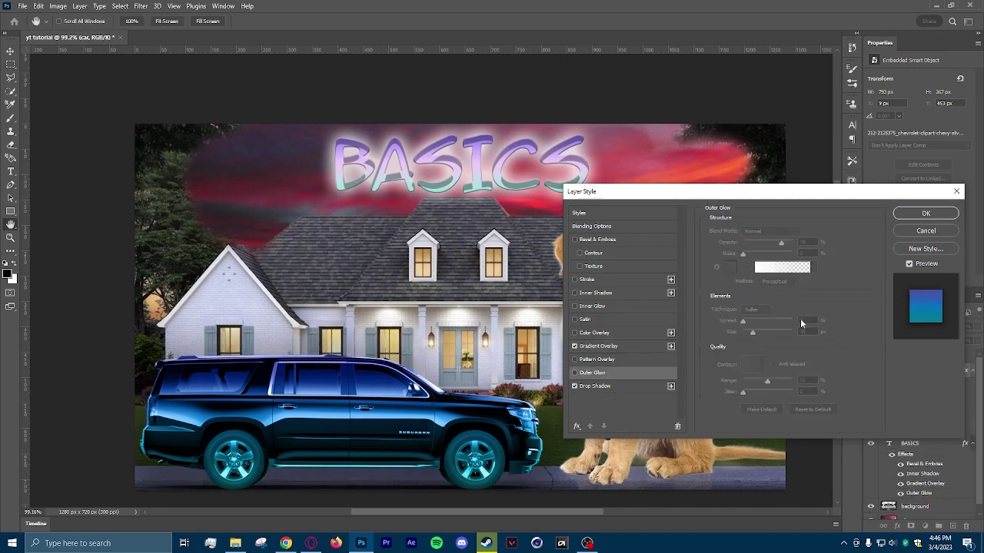
{"action": "left_click", "coordinate": [922, 212]}
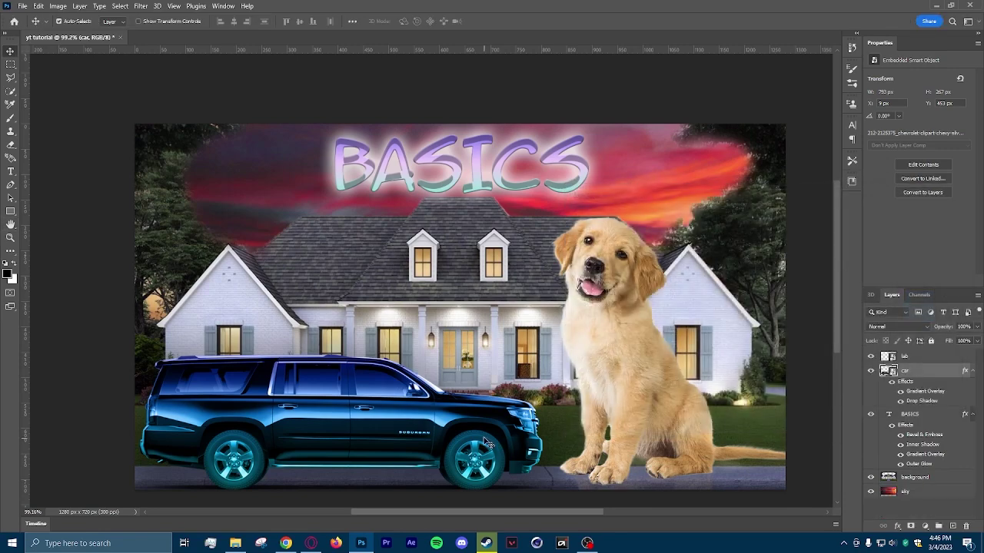
Step: Add a Color Overlay in Color blend mode to the lab layer via Blending Options
{"action": "left_click", "coordinate": [911, 364]}
{"action": "right_click", "coordinate": [914, 361]}
{"action": "left_click", "coordinate": [828, 81]}
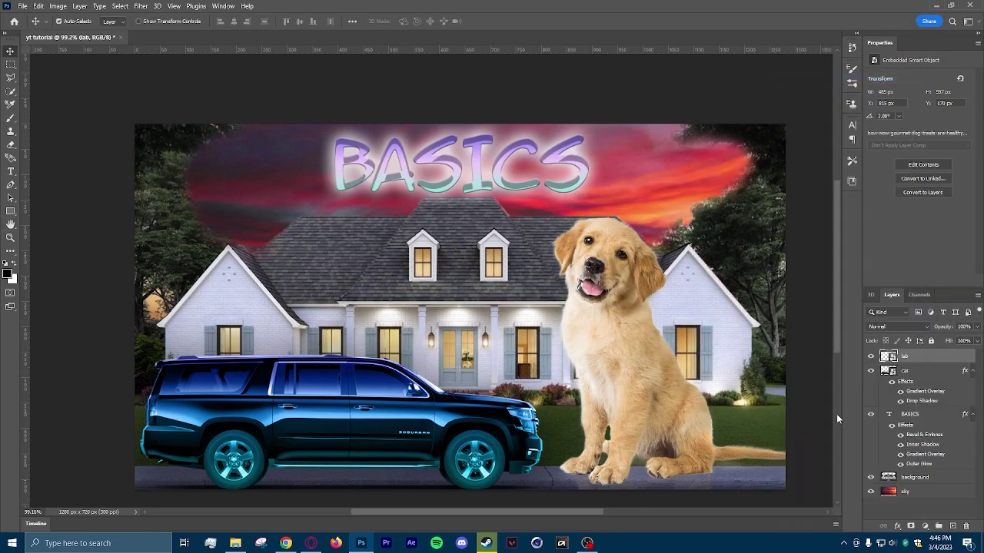
{"action": "left_click", "coordinate": [593, 333]}
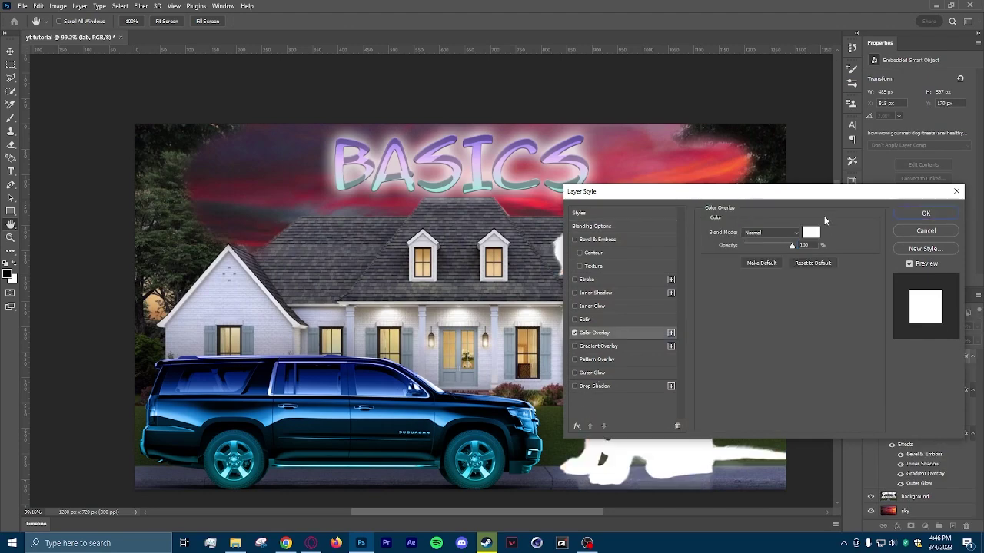
{"action": "left_click_drag", "start_coordinate": [814, 192], "coordinate": [316, 95]}
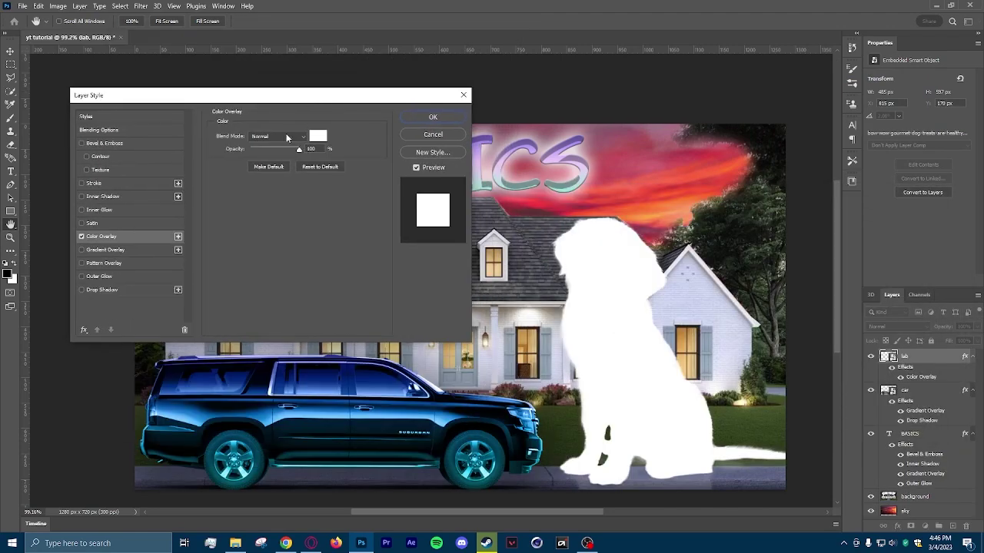
{"action": "left_click", "coordinate": [277, 136]}
{"action": "left_click", "coordinate": [262, 375]}
Step: Set the dog's overlay colour to blue (hue 203) and apply the style
{"action": "left_click", "coordinate": [318, 136]}
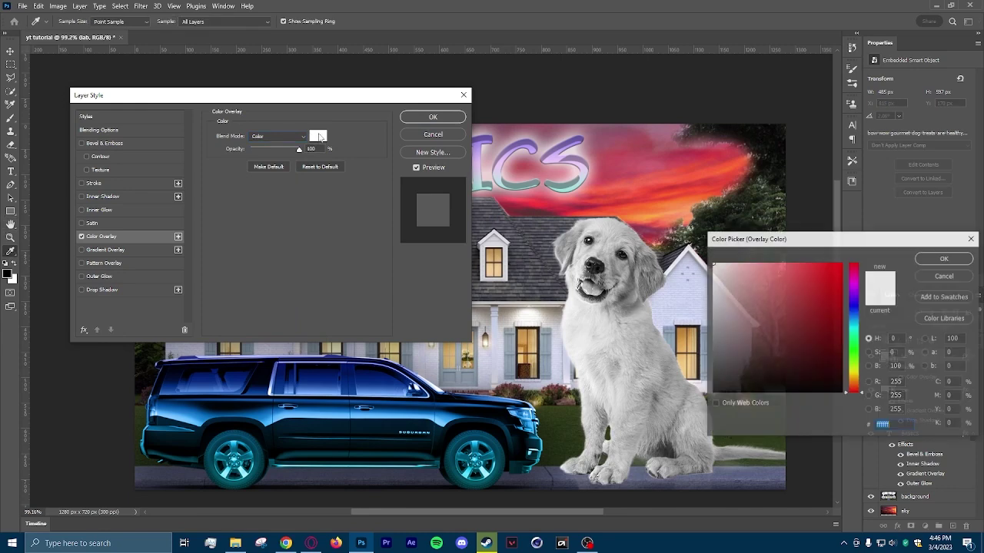
{"action": "left_click", "coordinate": [842, 264]}
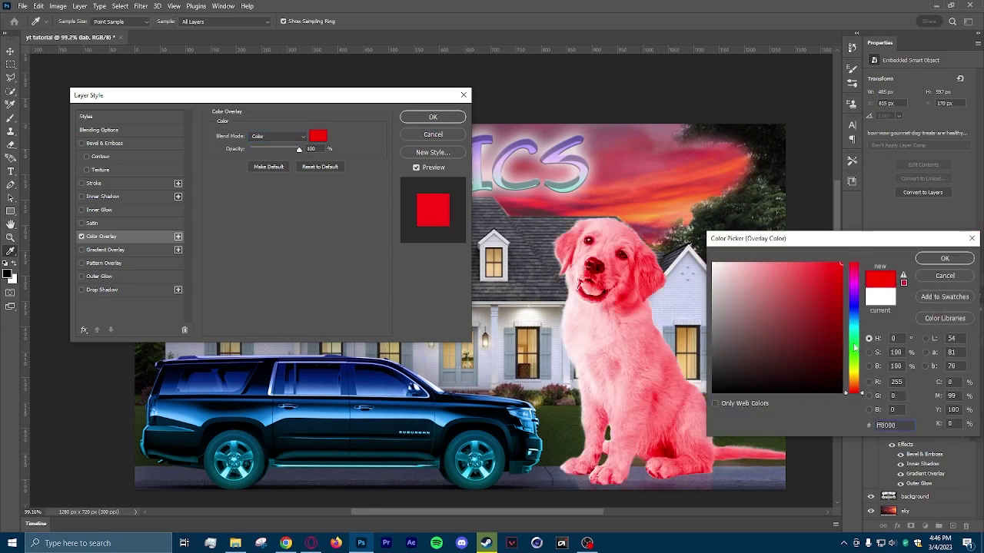
{"action": "left_click", "coordinate": [854, 321]}
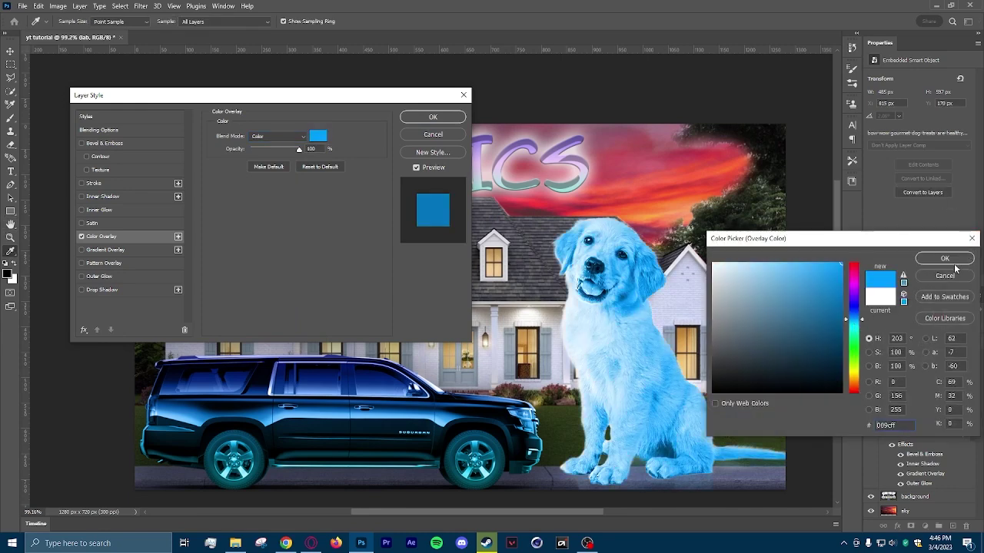
{"action": "left_click", "coordinate": [925, 262]}
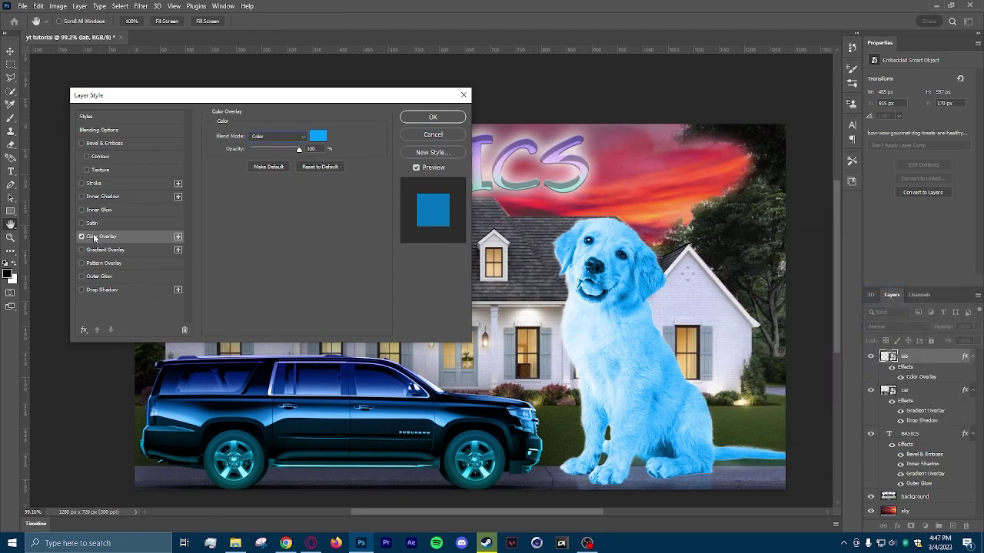
{"action": "left_click", "coordinate": [276, 137]}
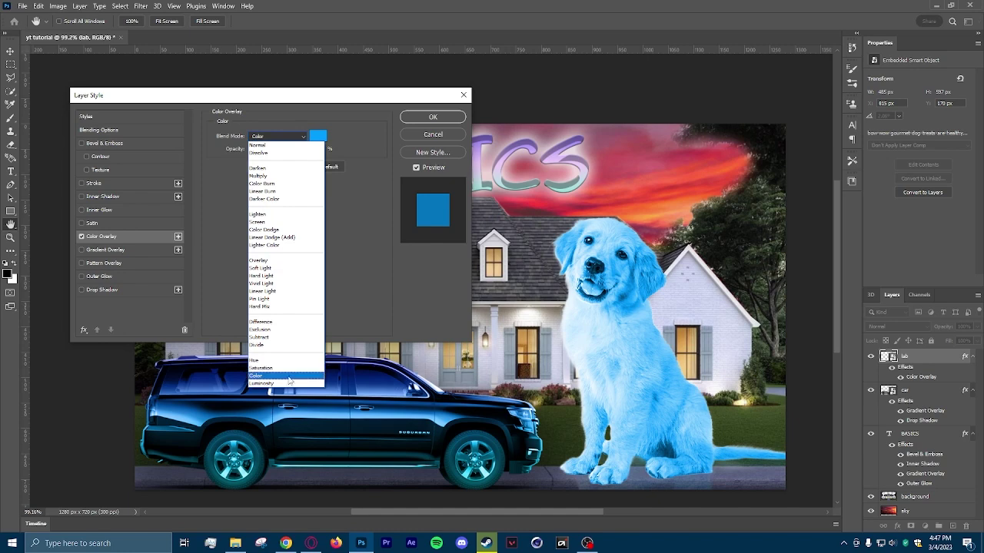
{"action": "left_click", "coordinate": [288, 375]}
{"action": "left_click", "coordinate": [319, 135]}
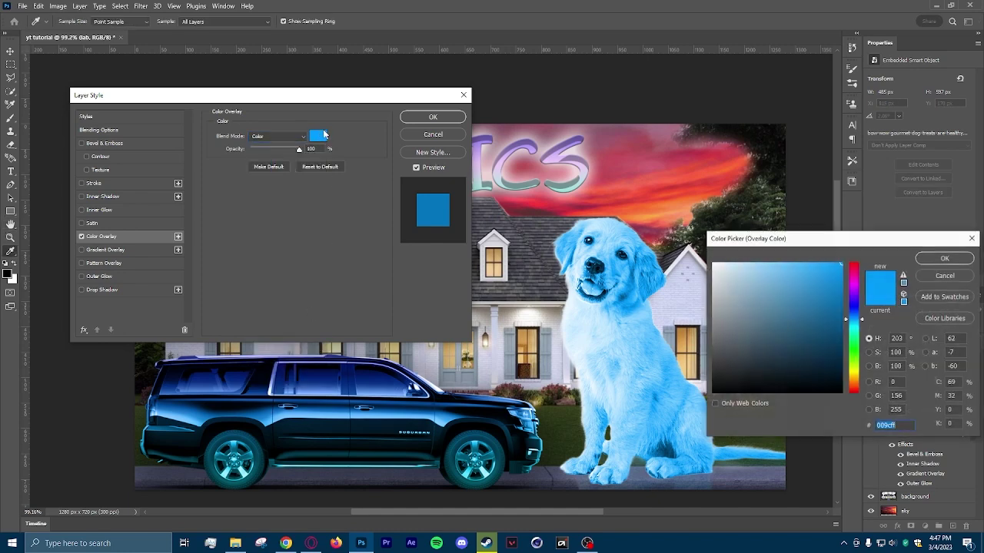
{"action": "left_click", "coordinate": [945, 259]}
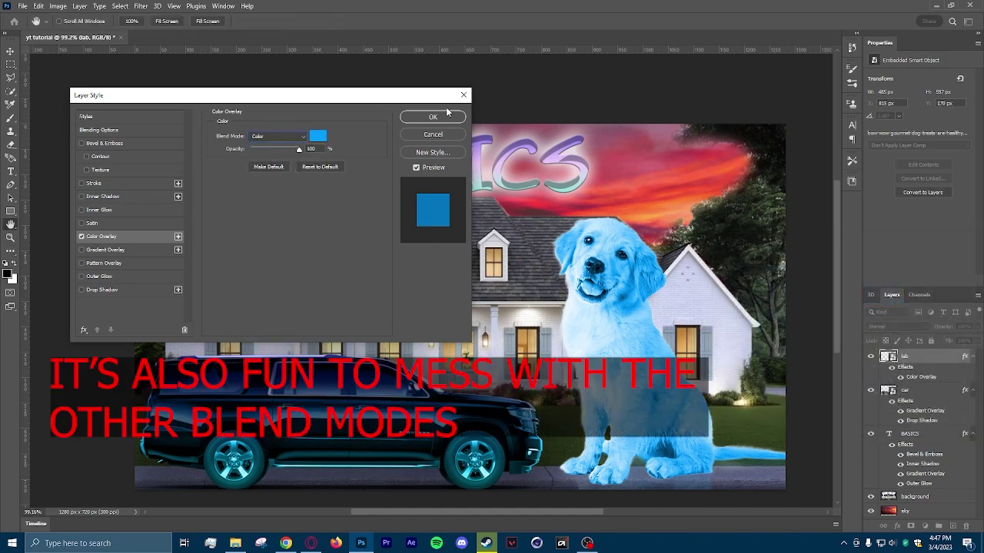
{"action": "left_click", "coordinate": [443, 117]}
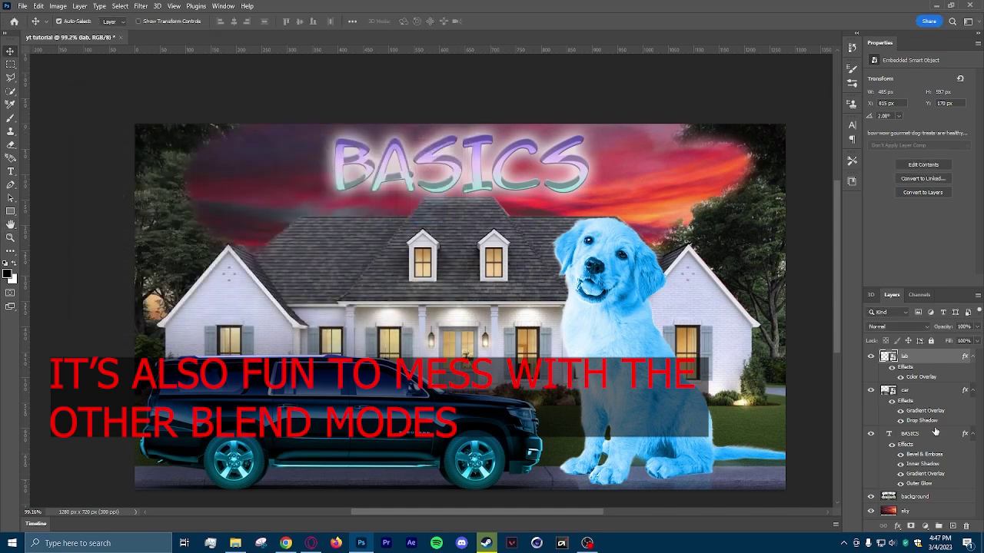
Step: Apply a blue Gradient Overlay to the sky layer through Blending Options
{"action": "right_click", "coordinate": [915, 511]}
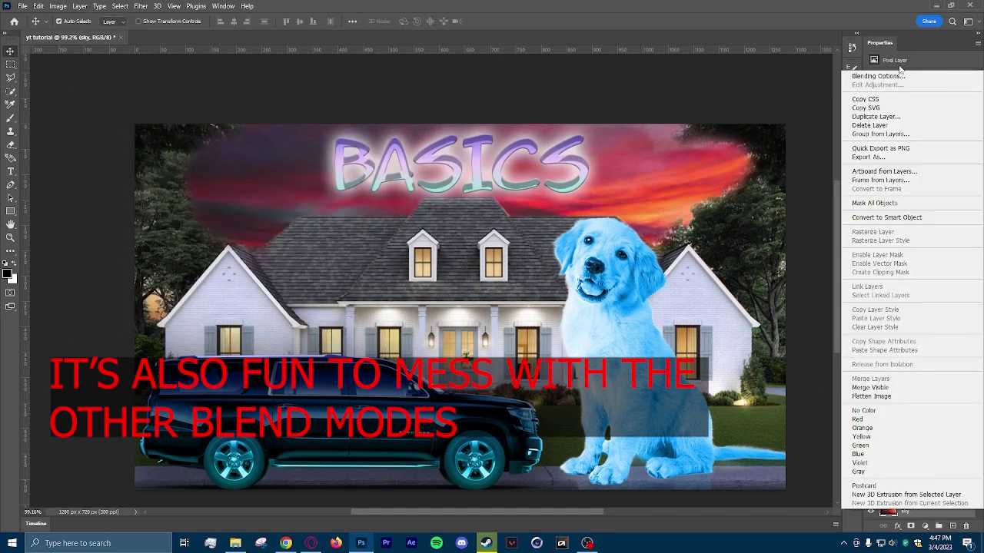
{"action": "left_click", "coordinate": [878, 76]}
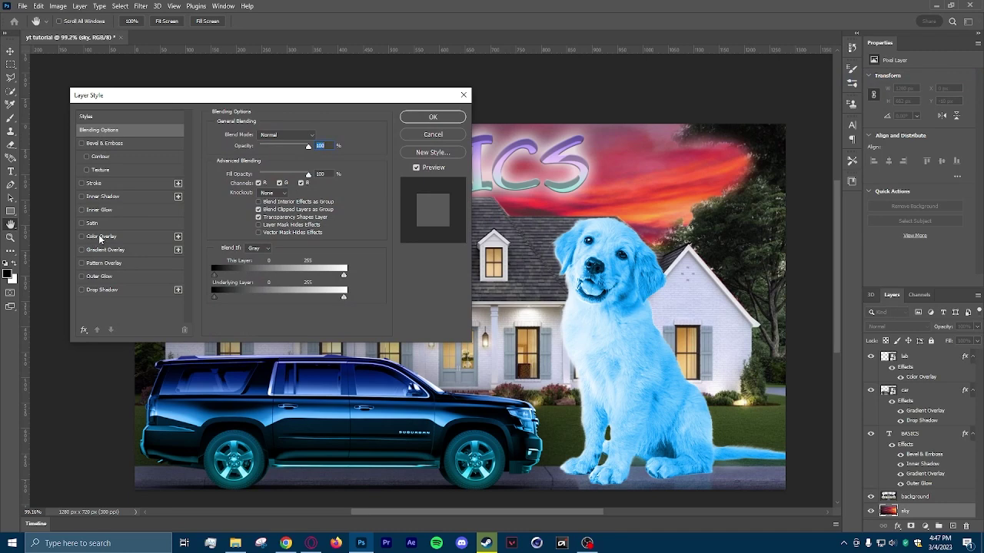
{"action": "left_click", "coordinate": [109, 250]}
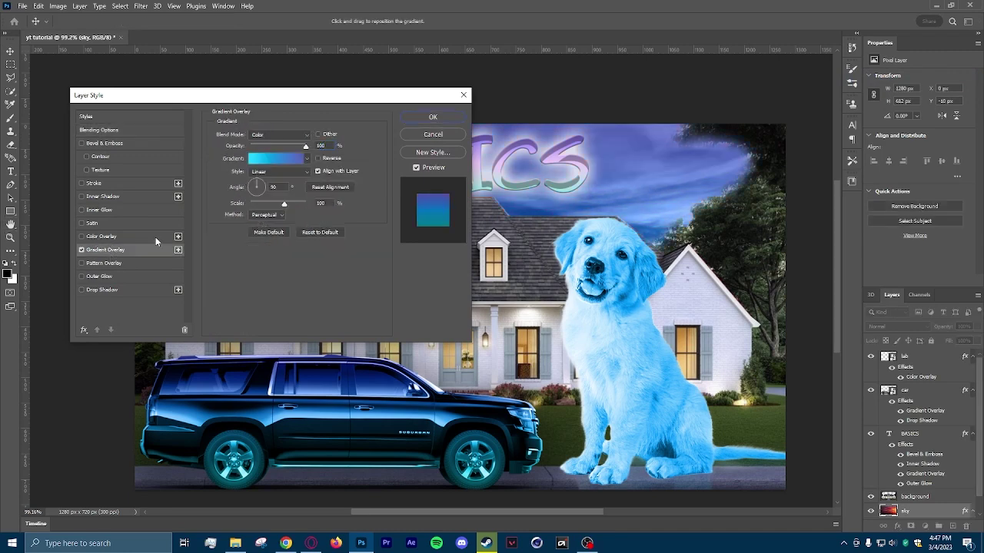
{"action": "left_click", "coordinate": [433, 117]}
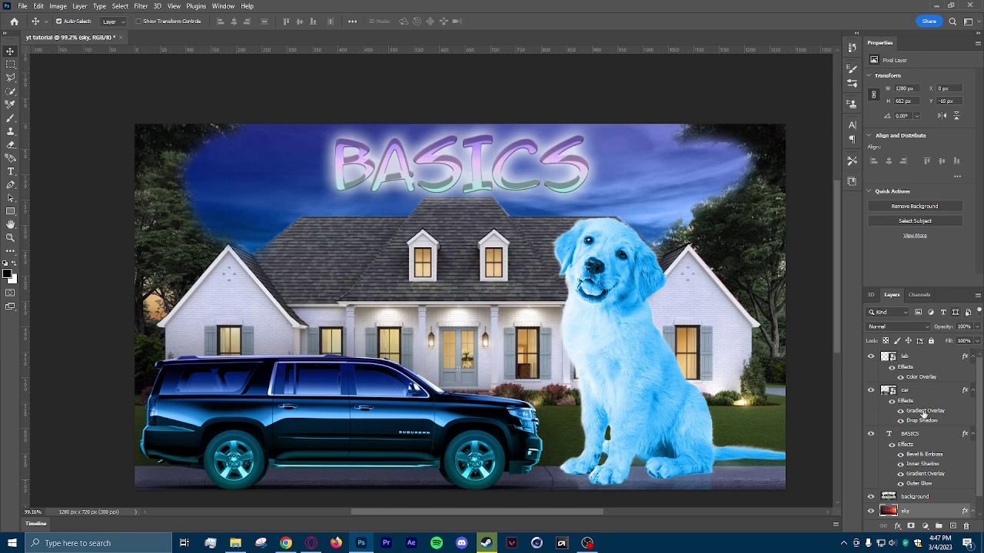
{"action": "scroll", "coordinate": [907, 455], "scroll_direction": "down", "scroll_amount": 1}
Step: Bring the composite back into view and open the File menu
{"action": "scroll", "coordinate": [907, 454], "scroll_direction": "up", "scroll_amount": 1}
{"action": "left_click", "coordinate": [23, 7]}
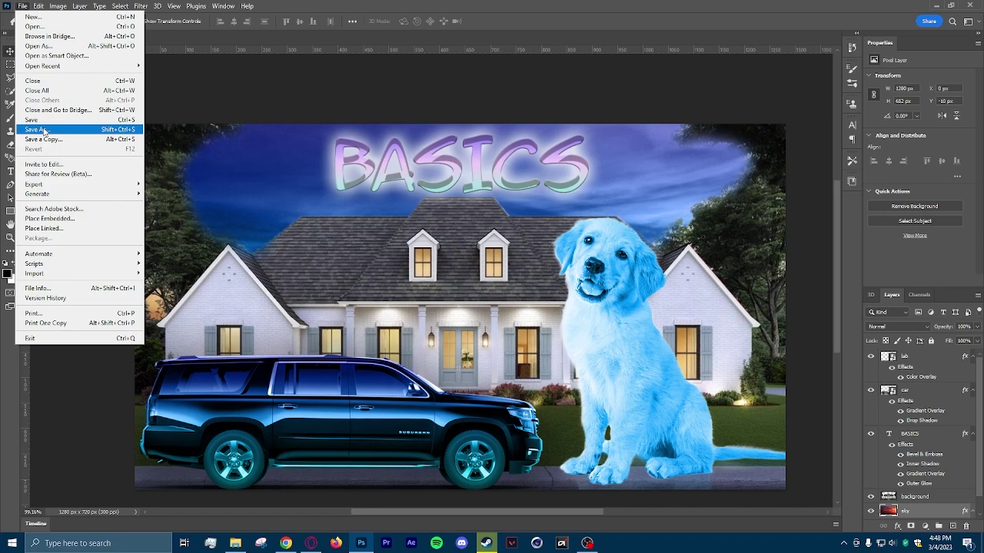
Step: Save to the computer as 'yt tutorial' PSD, keeping Maximize Compatibility
{"action": "left_click", "coordinate": [45, 131]}
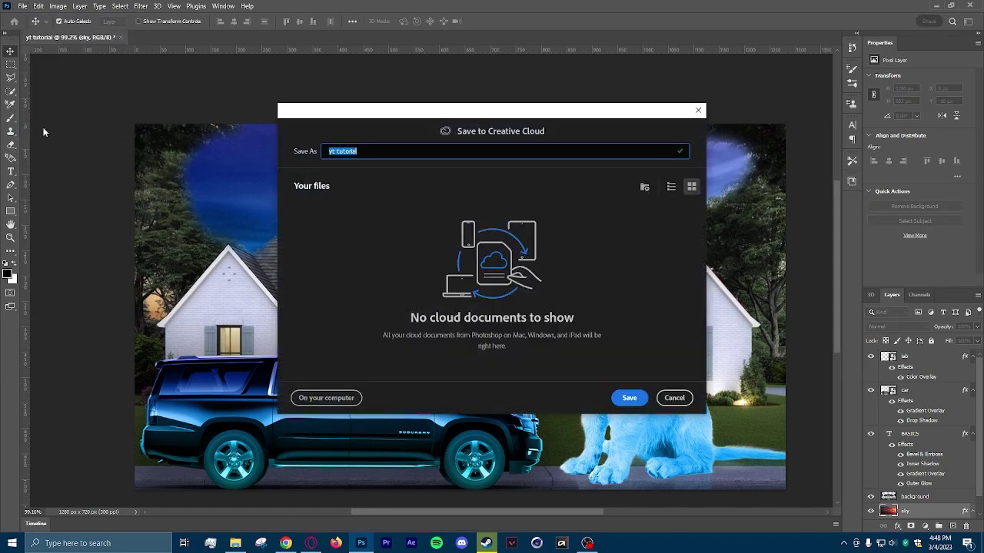
{"action": "left_click", "coordinate": [326, 398]}
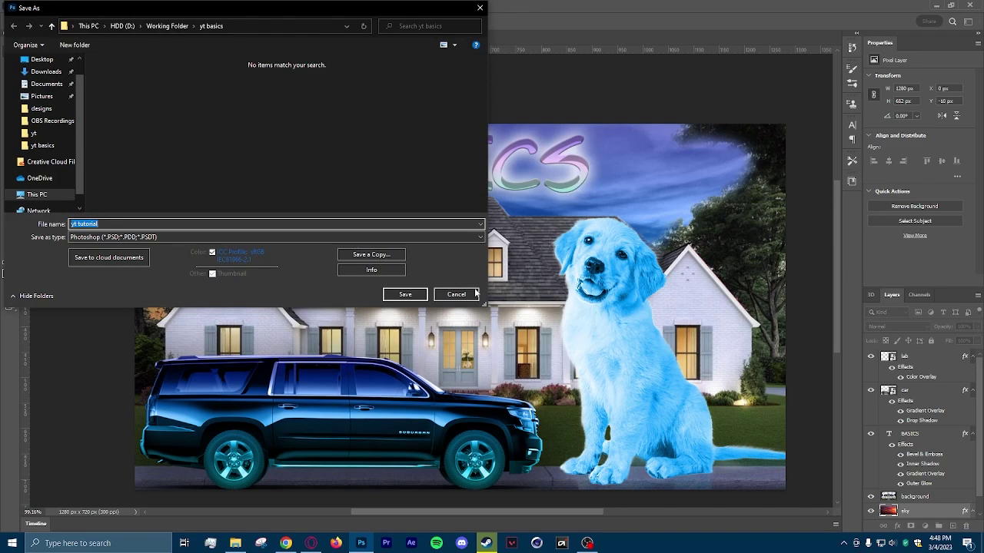
{"action": "left_click", "coordinate": [412, 296]}
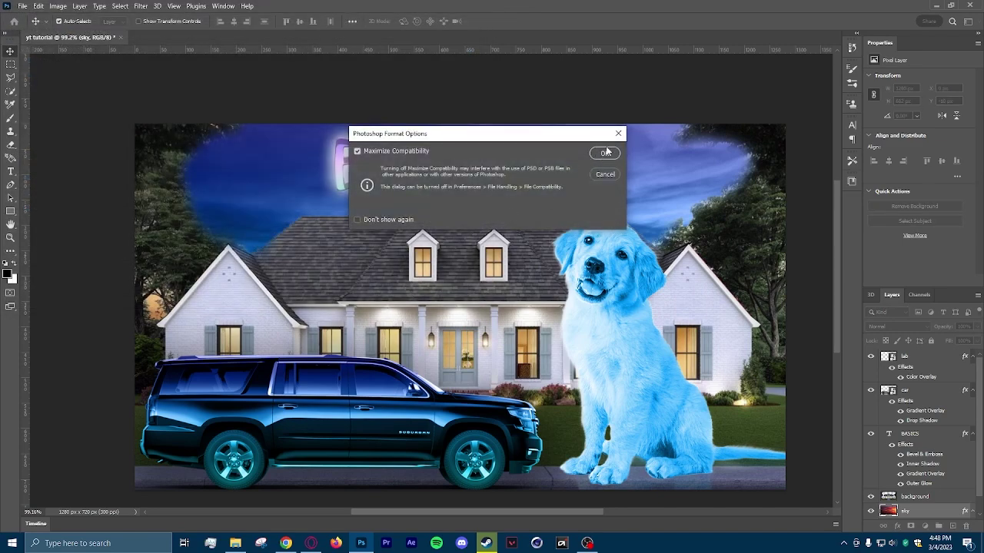
{"action": "left_click", "coordinate": [605, 153]}
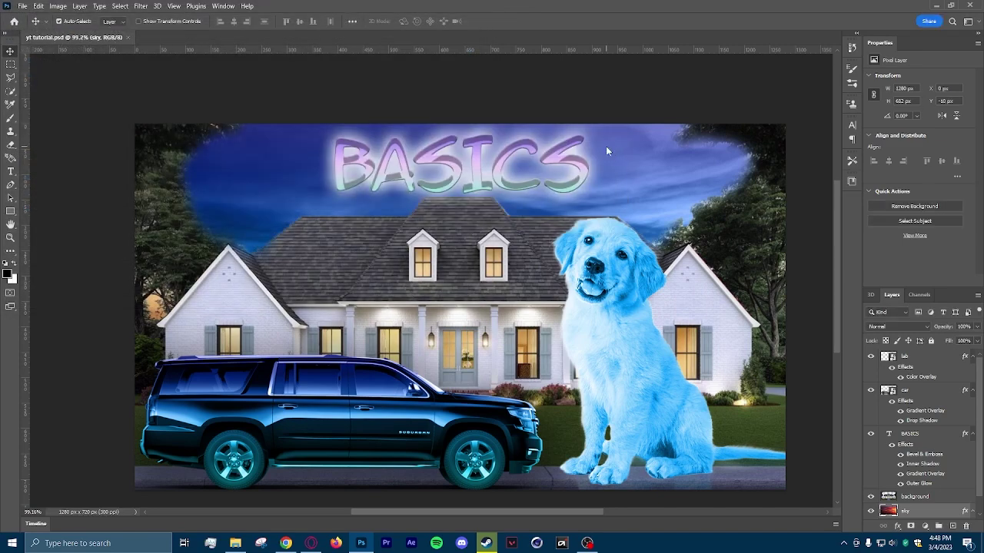
Step: Export via Save for Web (Legacy) as a Maximum-quality JPEG named yt tutorial.jpg
{"action": "left_click", "coordinate": [25, 6]}
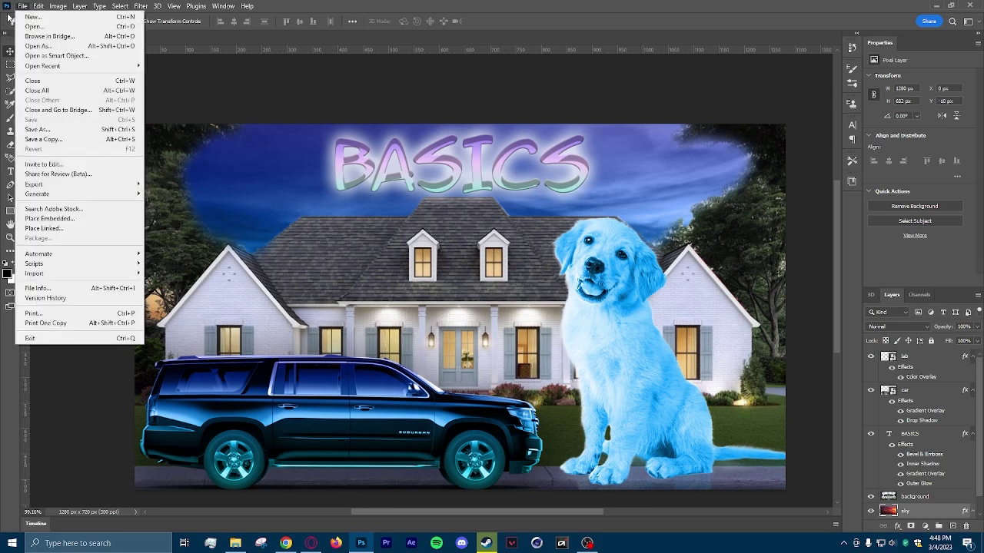
{"action": "mouse_move", "coordinate": [38, 6]}
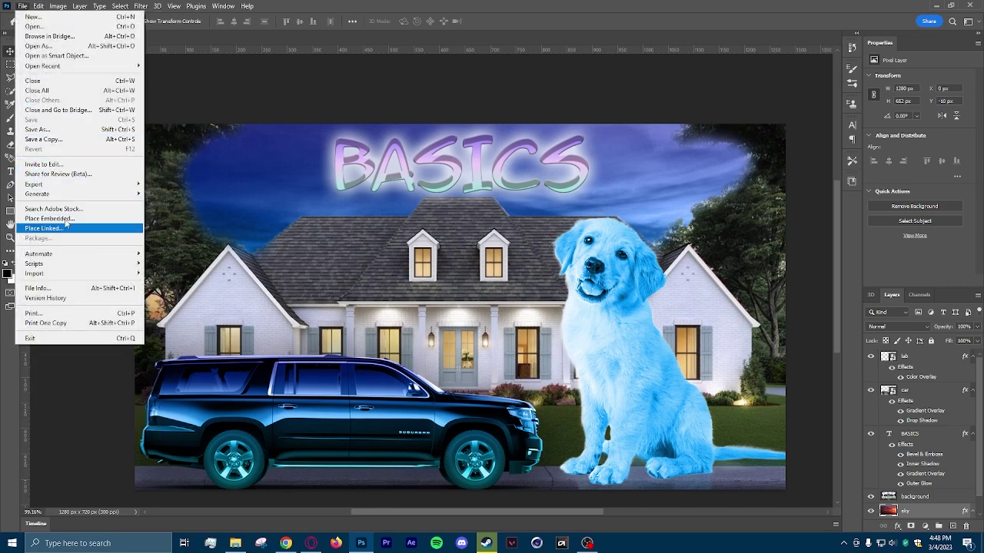
{"action": "mouse_move", "coordinate": [63, 185]}
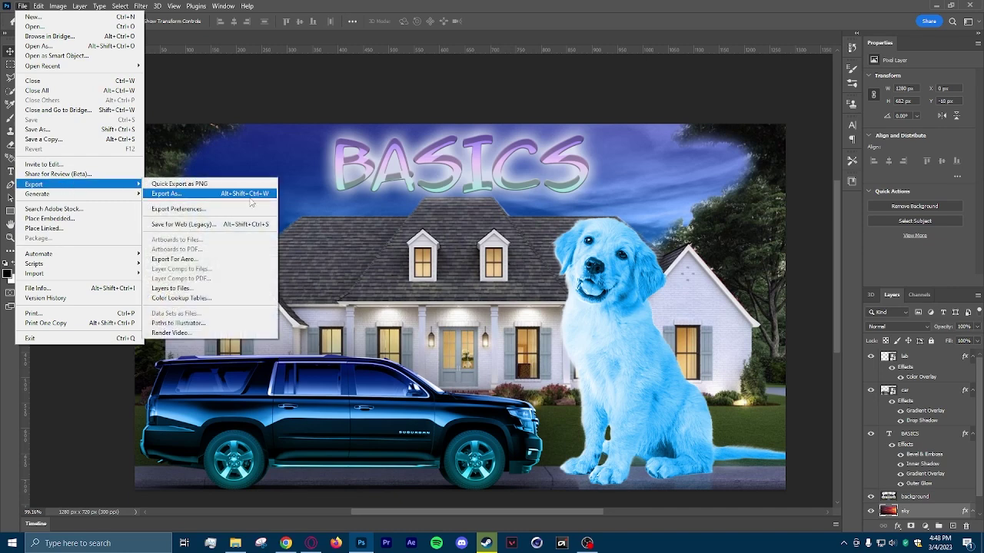
{"action": "left_click", "coordinate": [216, 224]}
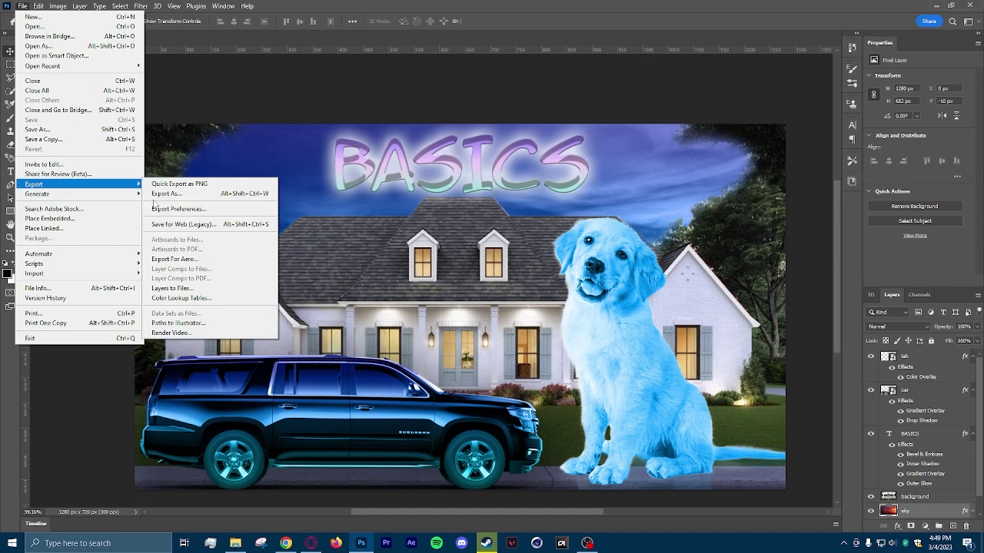
{"action": "left_click", "coordinate": [199, 223]}
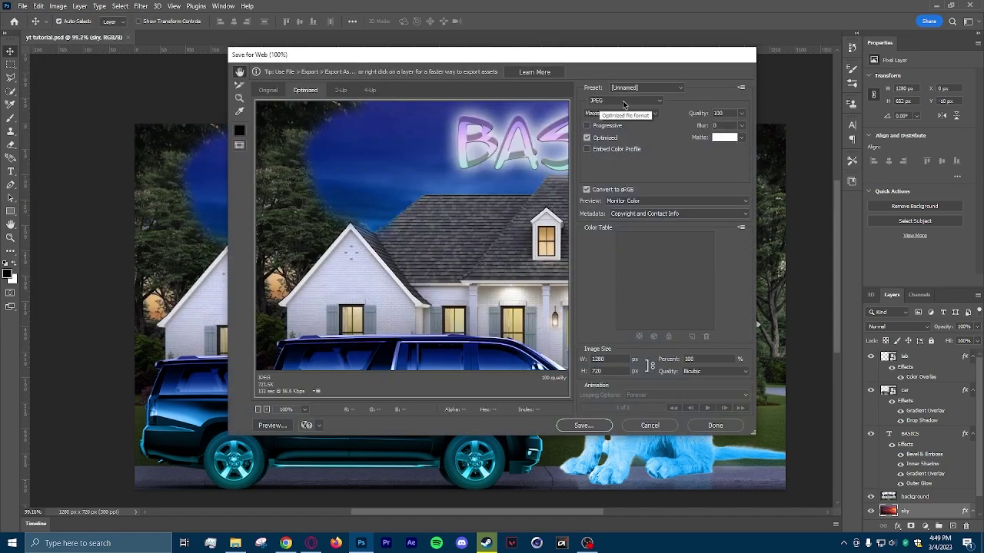
{"action": "left_click", "coordinate": [625, 101]}
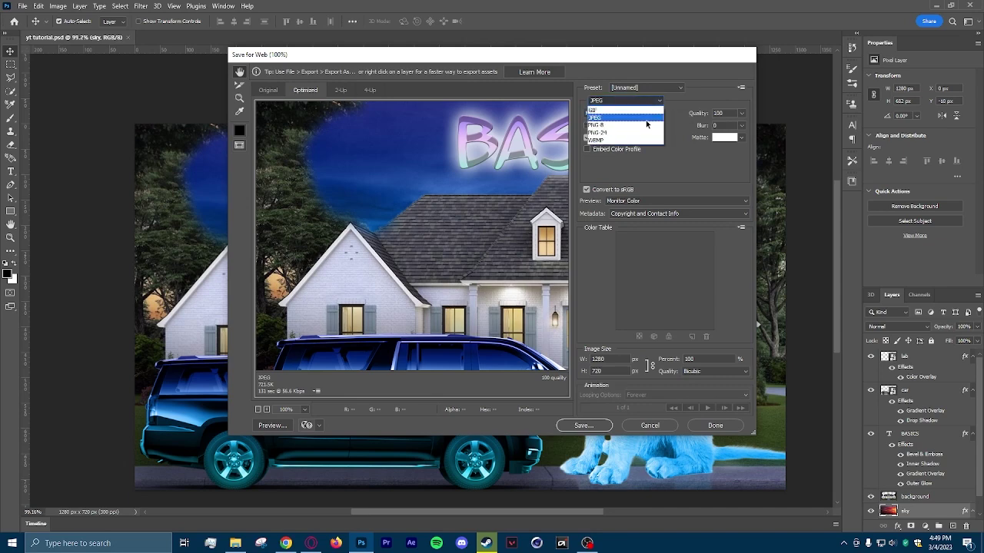
{"action": "left_click", "coordinate": [629, 118]}
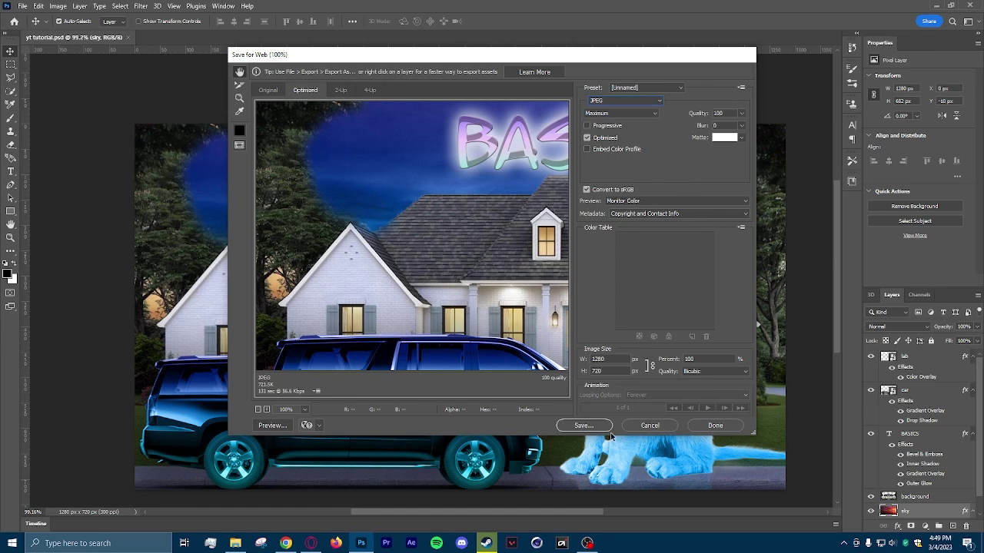
{"action": "left_click", "coordinate": [583, 425]}
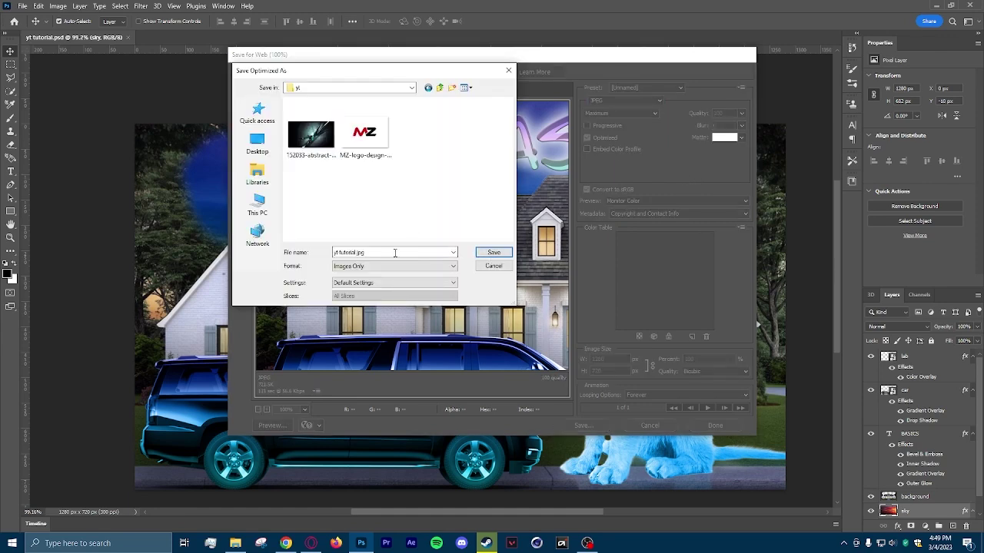
{"action": "left_click", "coordinate": [494, 255]}
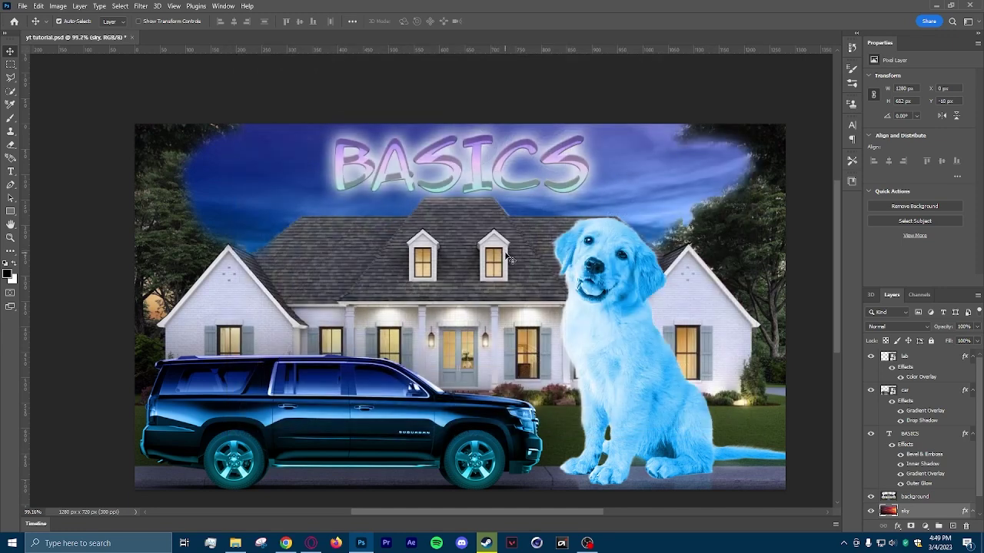